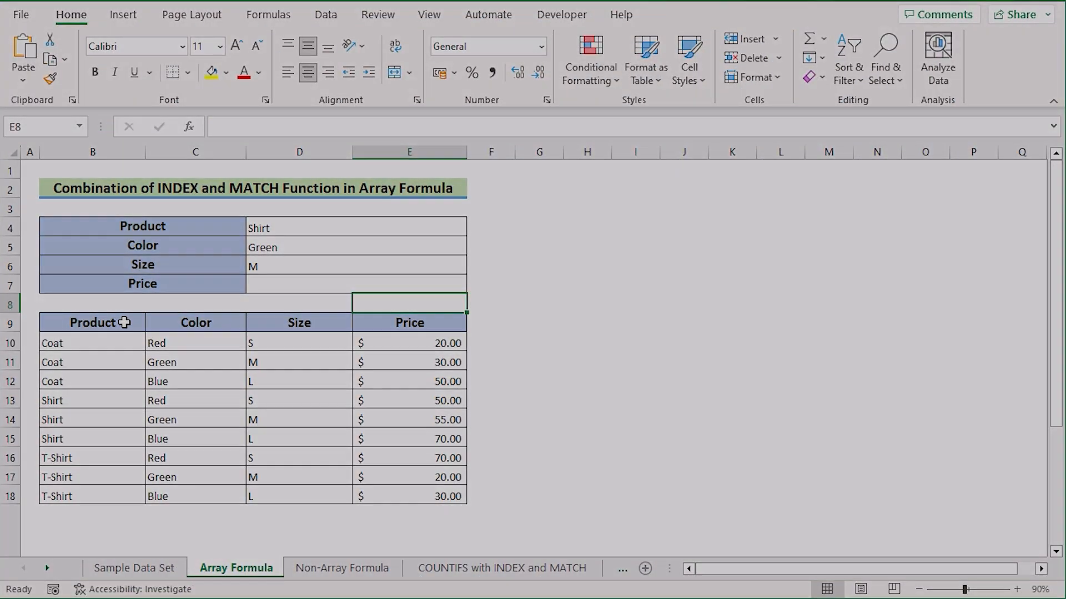
- Examine the data table's Product, Color, Size and Price columns and the Product, Color and Size criteria labels above it
{"action": "left_click", "coordinate": [122, 323]}
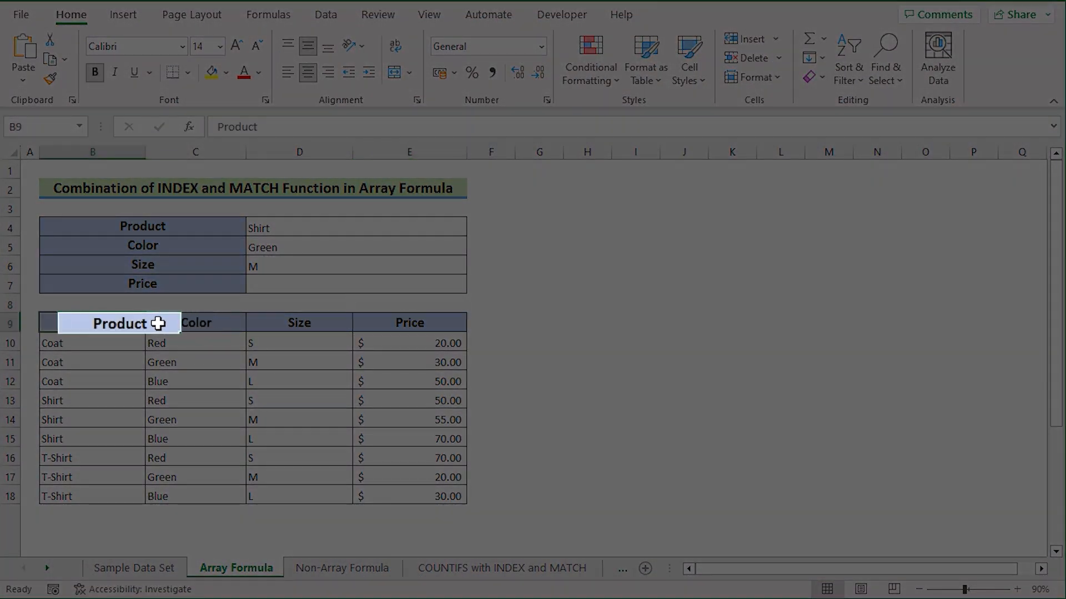
{"action": "left_click", "coordinate": [239, 326]}
{"action": "left_click", "coordinate": [340, 326]}
{"action": "left_click", "coordinate": [381, 326]}
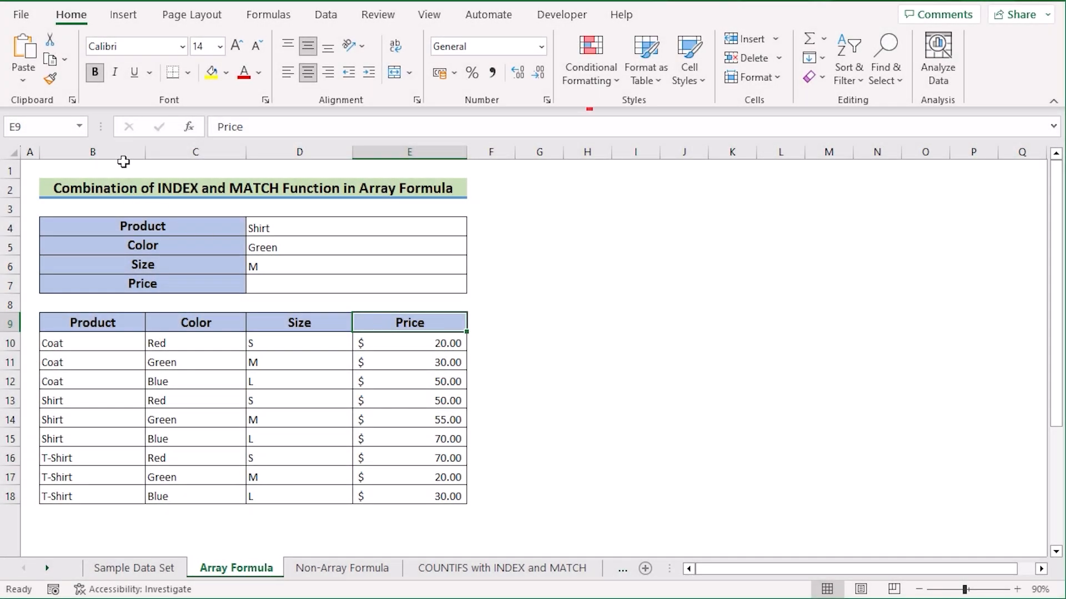
{"action": "left_click", "coordinate": [196, 152]}
{"action": "left_click", "coordinate": [300, 152]}
{"action": "left_click", "coordinate": [374, 155]}
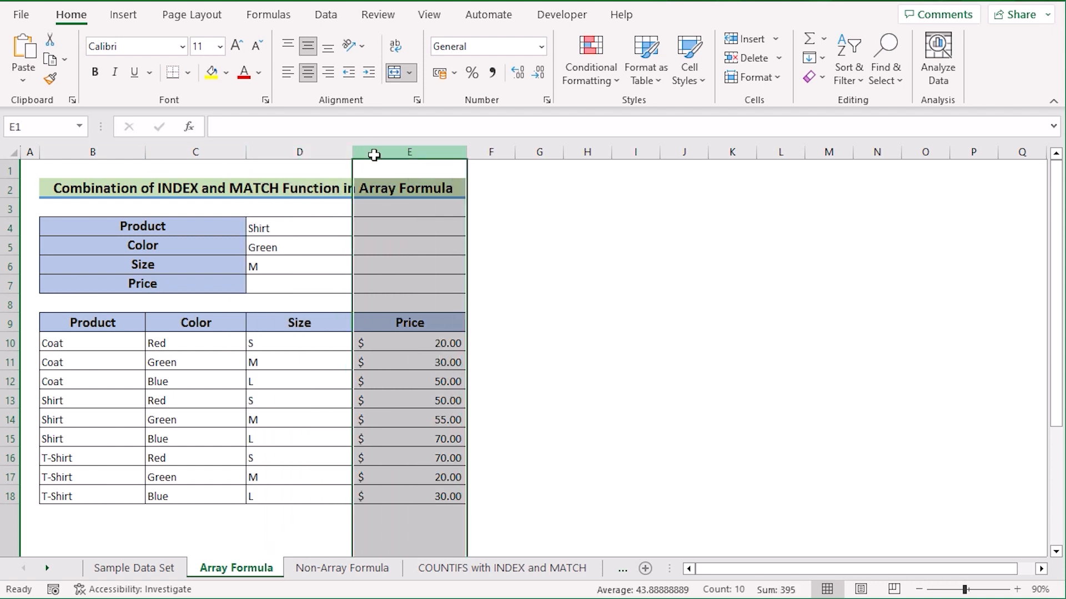
{"action": "left_click", "coordinate": [184, 226]}
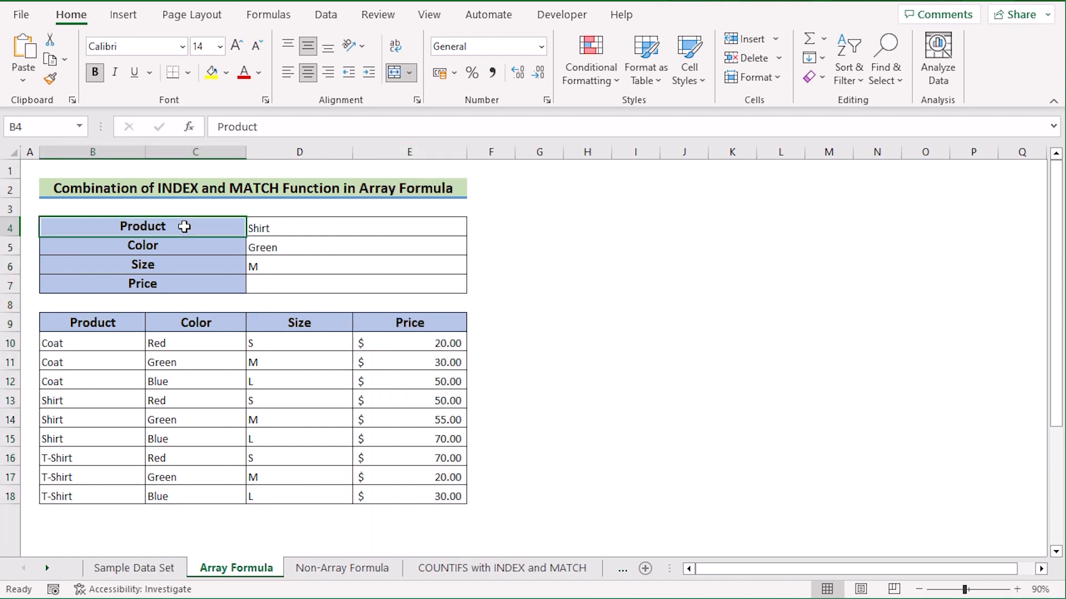
{"action": "left_click", "coordinate": [171, 248]}
{"action": "left_click", "coordinate": [170, 264]}
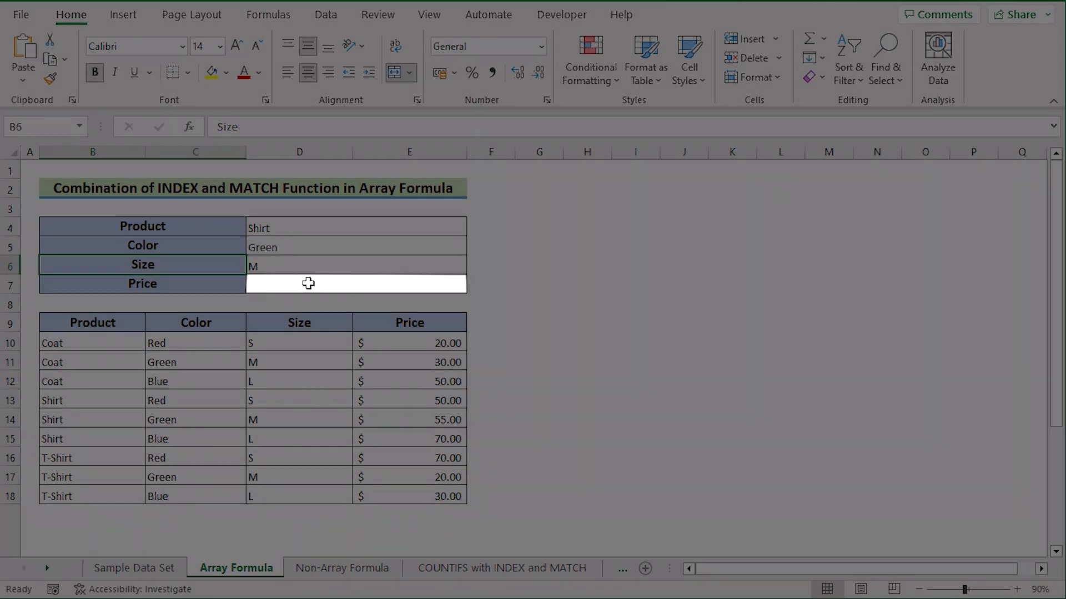
- Begin an INDEX formula in the lookup block's Price cell D7, using E10:E18 as the array
{"action": "double_click", "coordinate": [308, 283]}
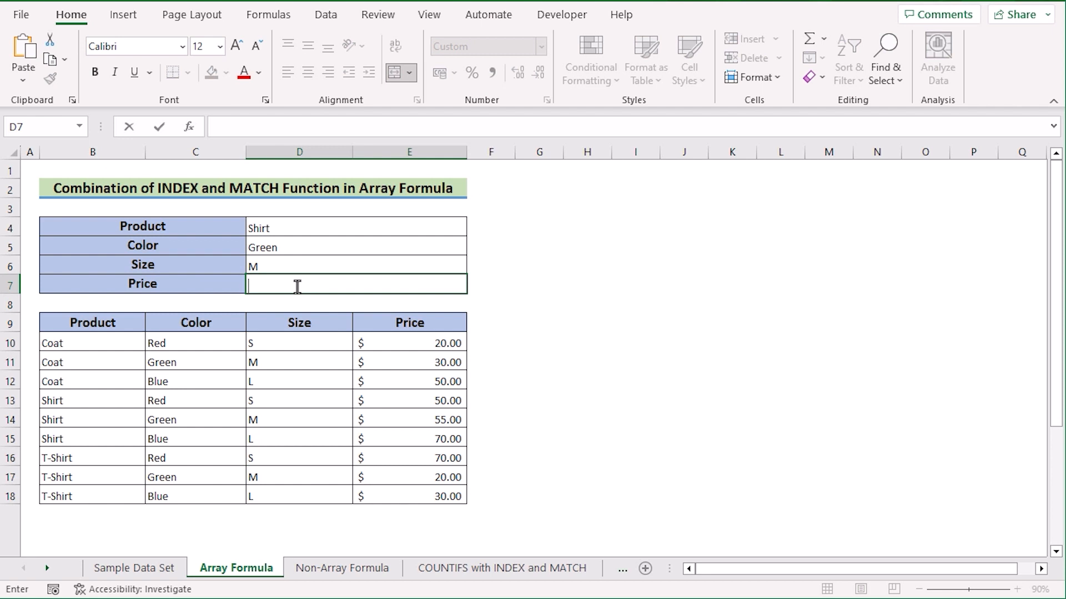
{"action": "type", "text": "=INDE"}
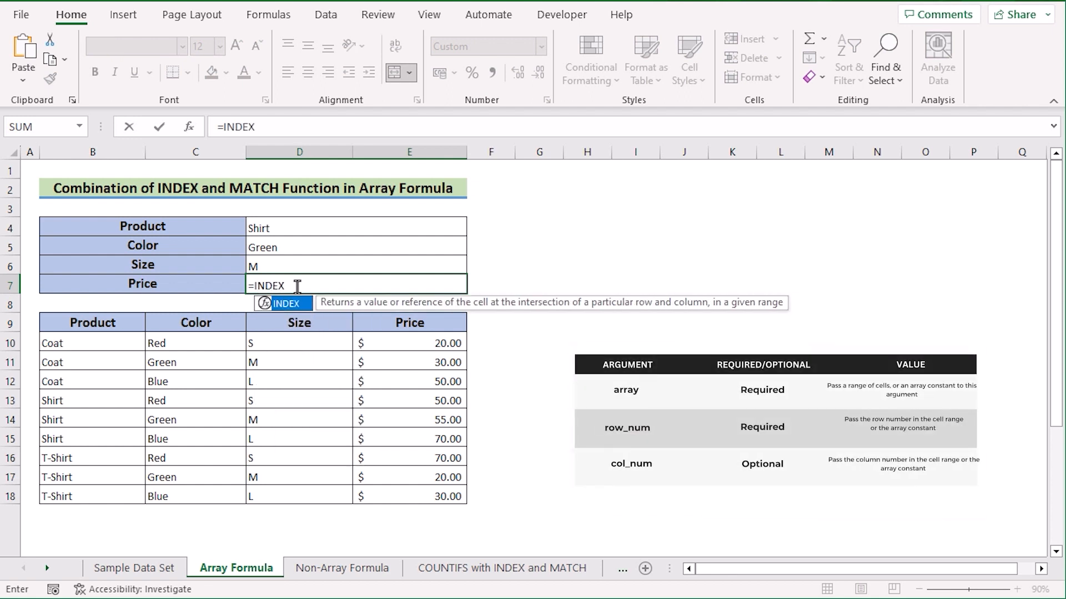
{"action": "type", "text": "X("}
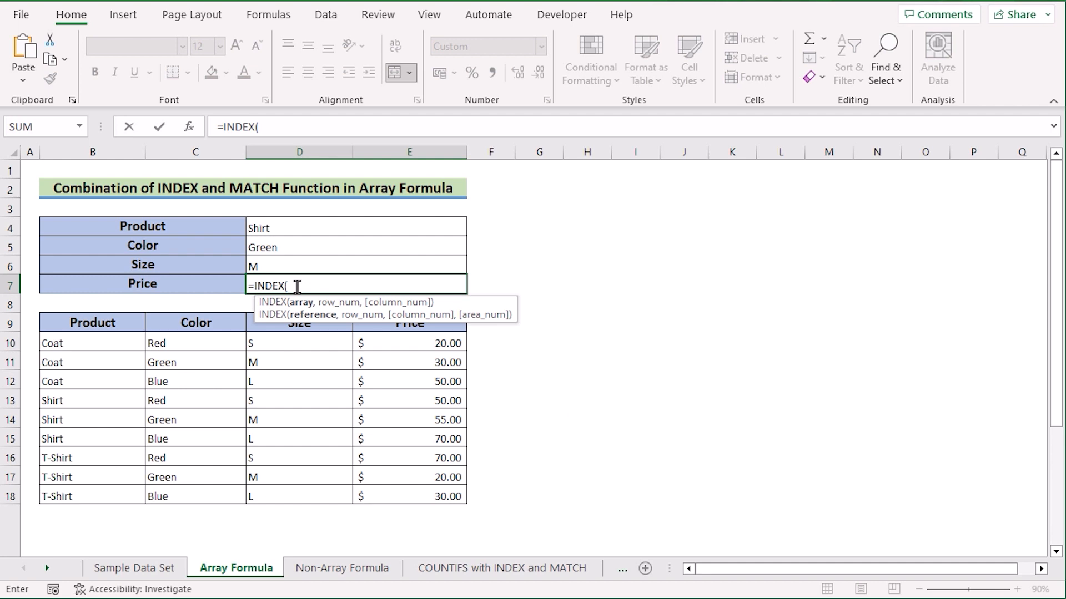
{"action": "left_click", "coordinate": [398, 348]}
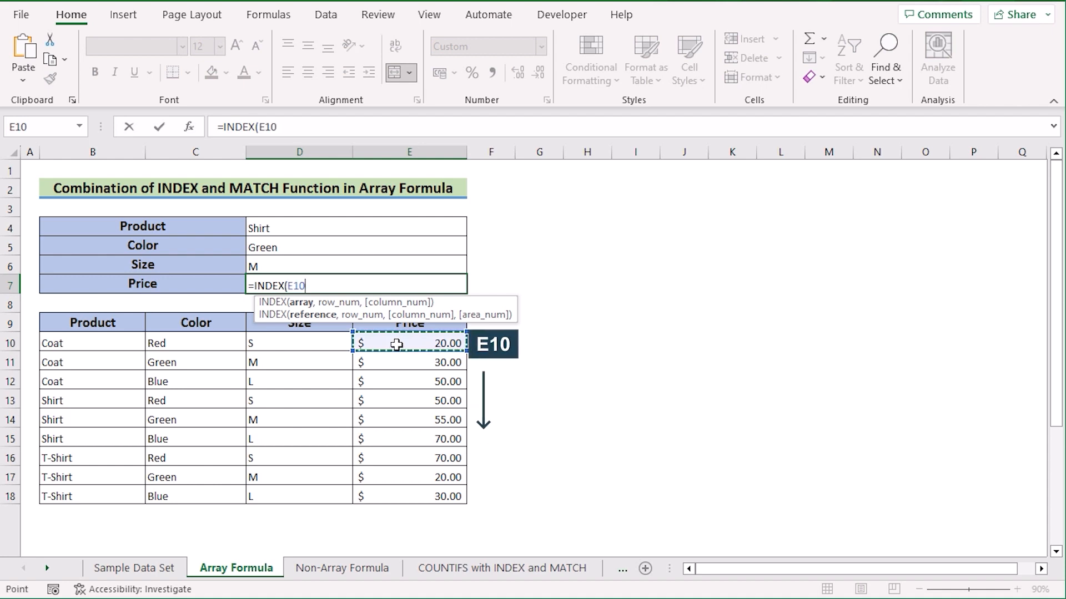
{"action": "left_click", "coordinate": [403, 496], "text": "shift"}
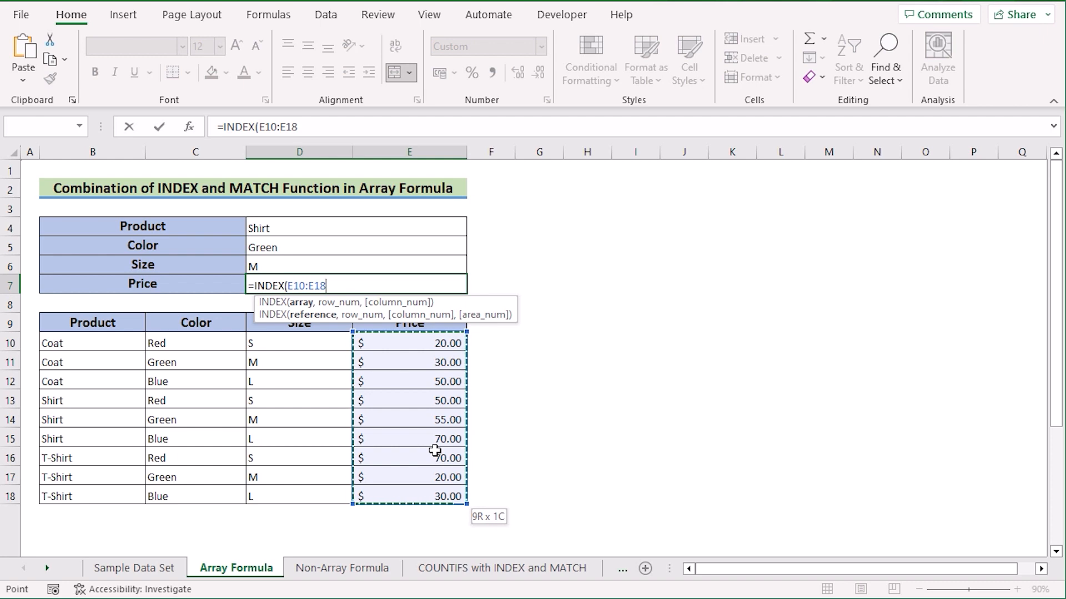
{"action": "type", "text": ","}
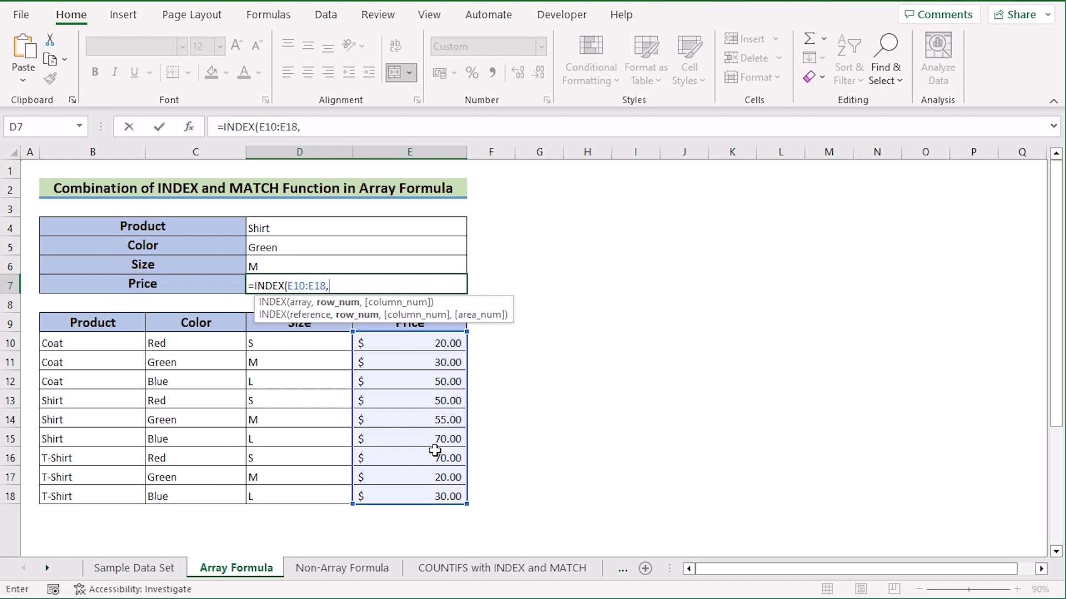
- Nest a MATCH function as the row number, with lookup value 1 and the product condition (D4=B10:B18)
{"action": "type", "text": "MAT"}
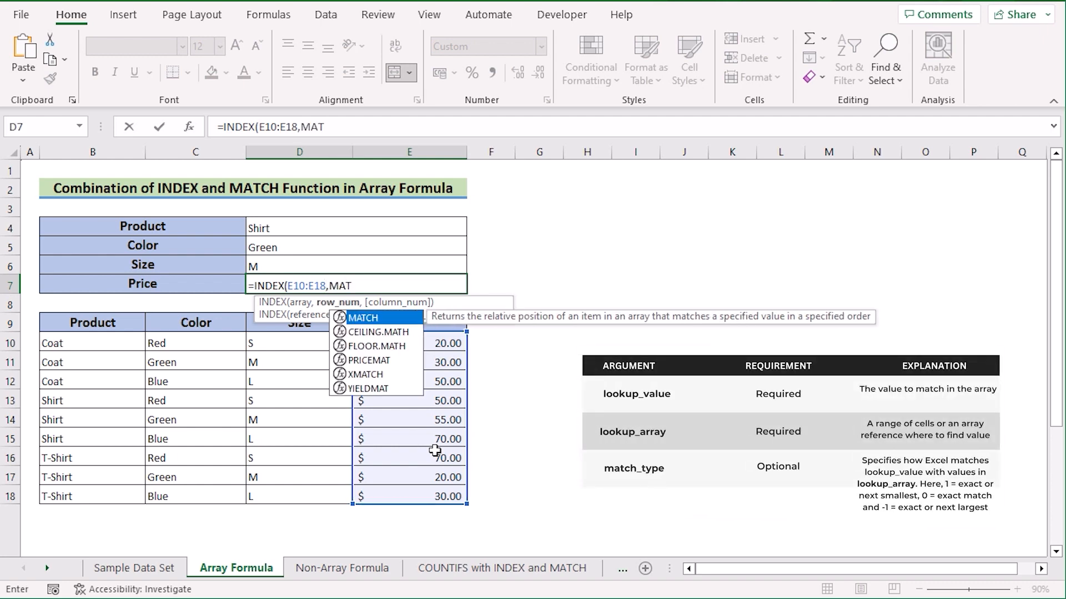
{"action": "type", "text": "CH("}
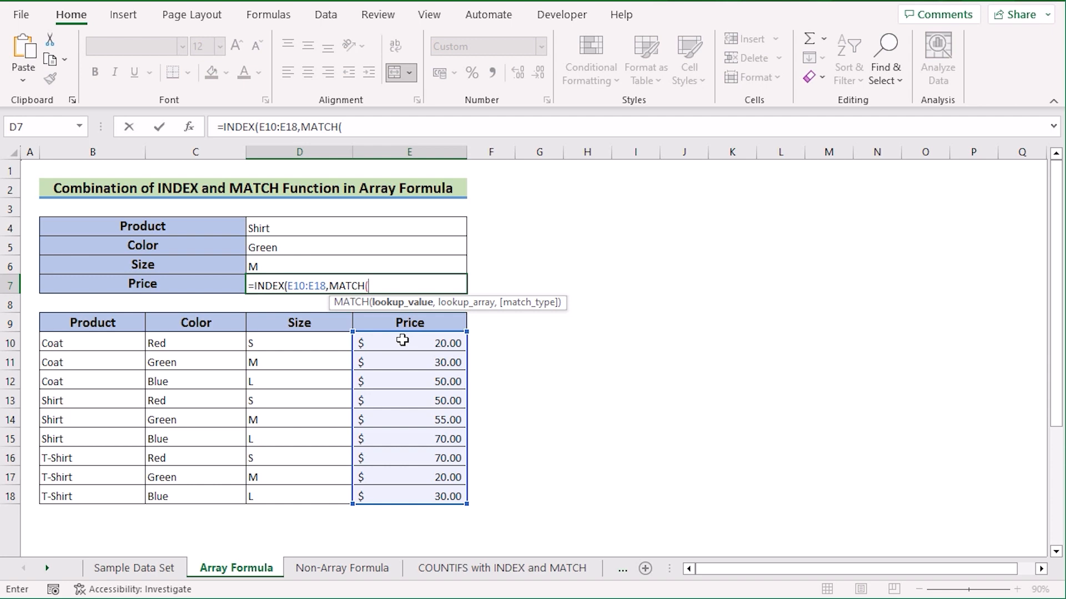
{"action": "type", "text": "1,("}
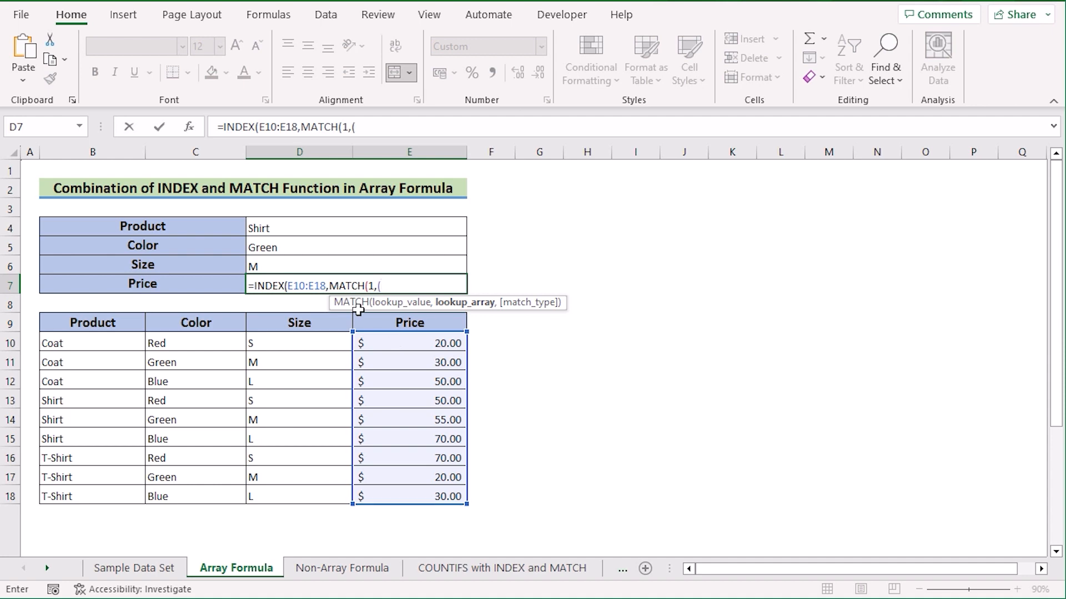
{"action": "left_click", "coordinate": [292, 228]}
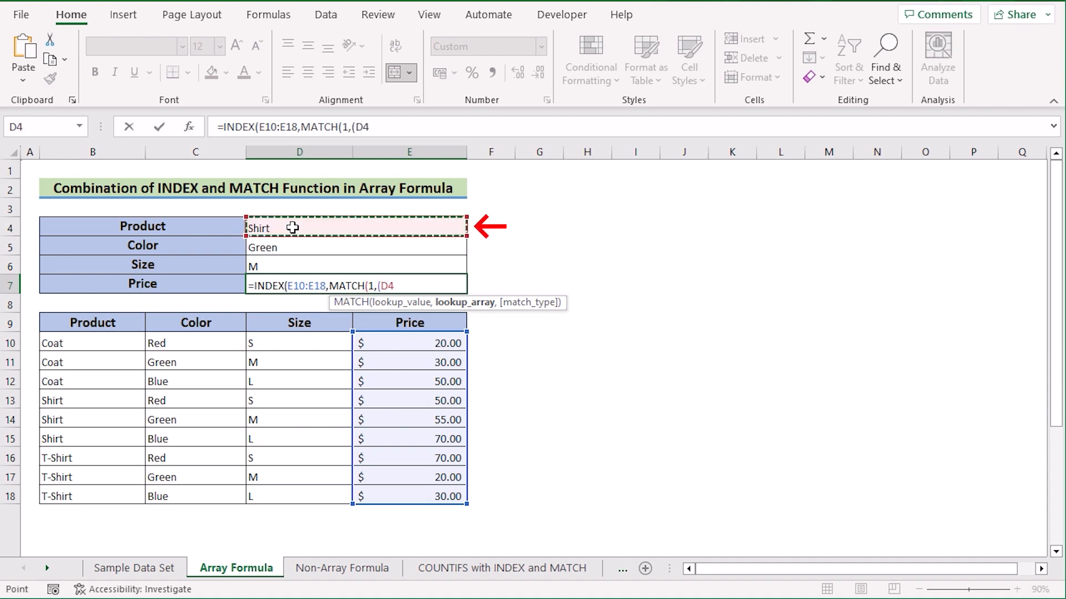
{"action": "type", "text": "="}
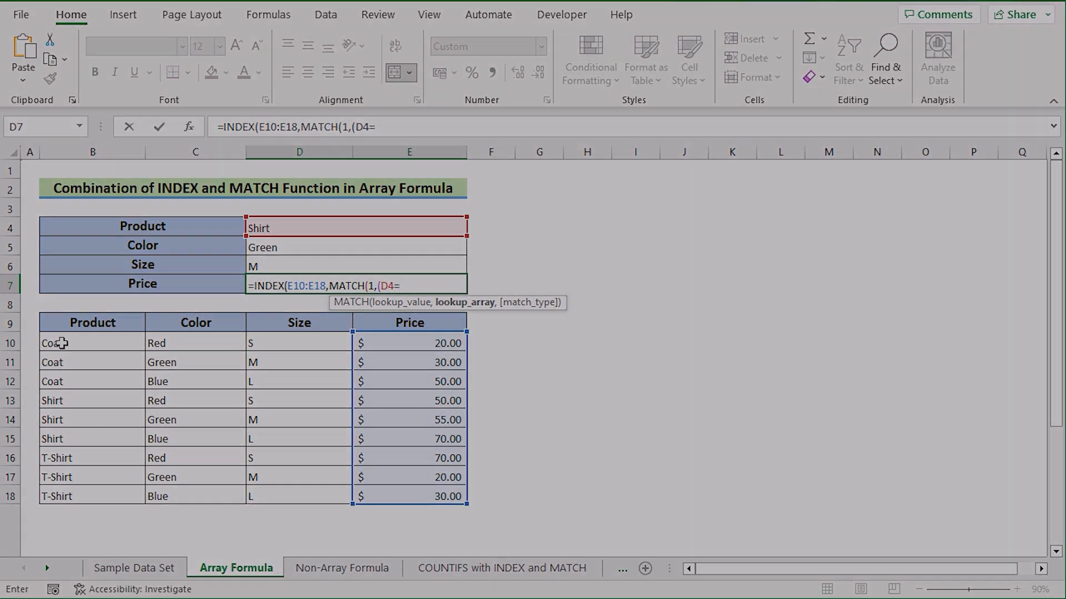
{"action": "left_click", "coordinate": [59, 344]}
{"action": "left_click_drag", "start_coordinate": [121, 493], "coordinate": [85, 495]}
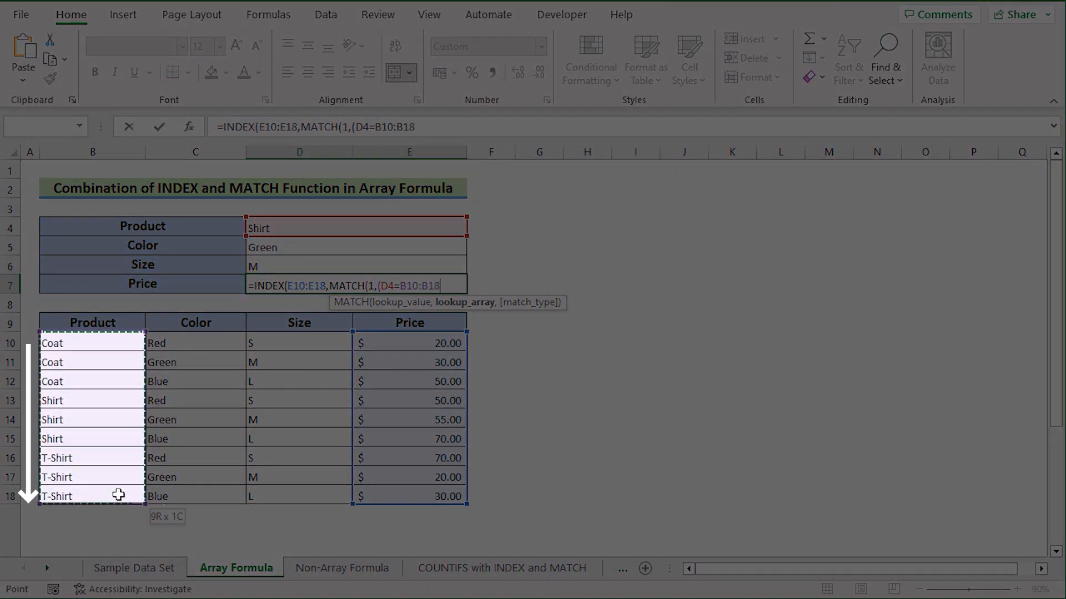
{"action": "type", "text": ")"}
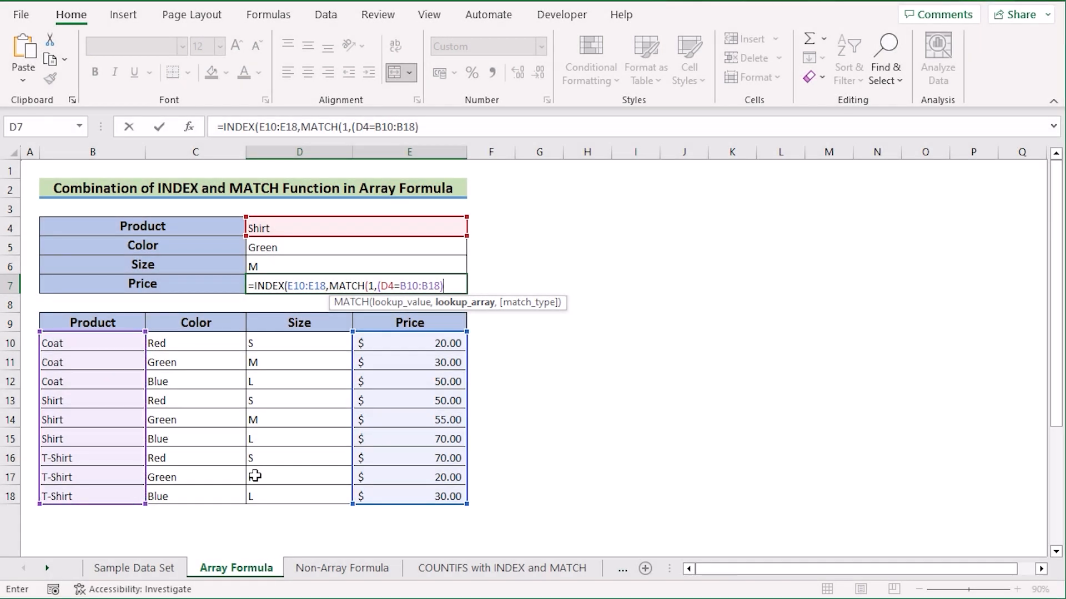
- Multiply the MATCH lookup array by the color condition (D5=C10:C18)
{"action": "type", "text": "*("}
{"action": "left_click", "coordinate": [277, 253]}
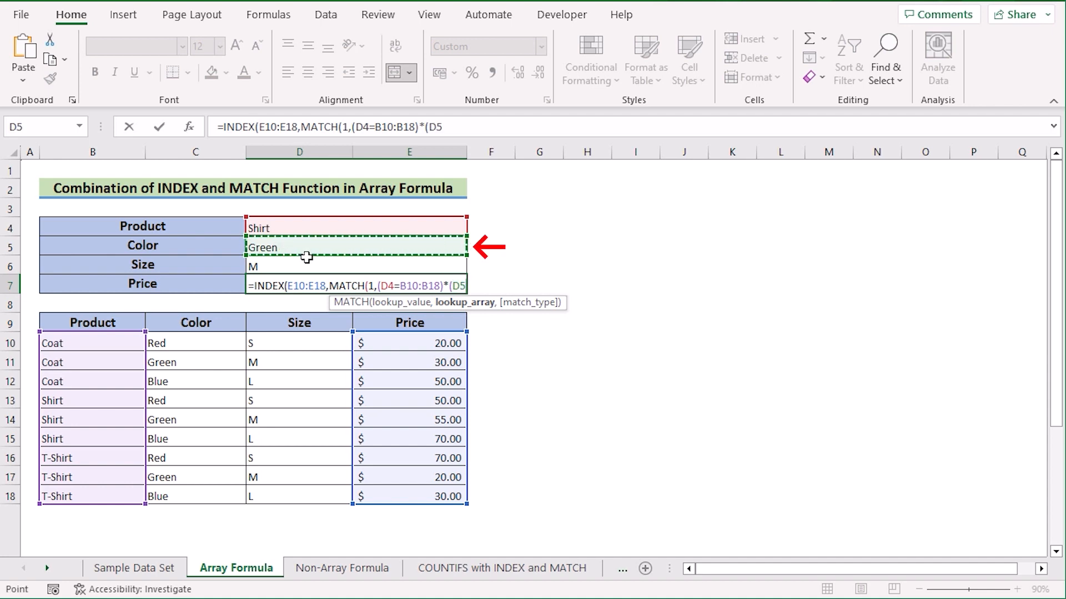
{"action": "type", "text": "="}
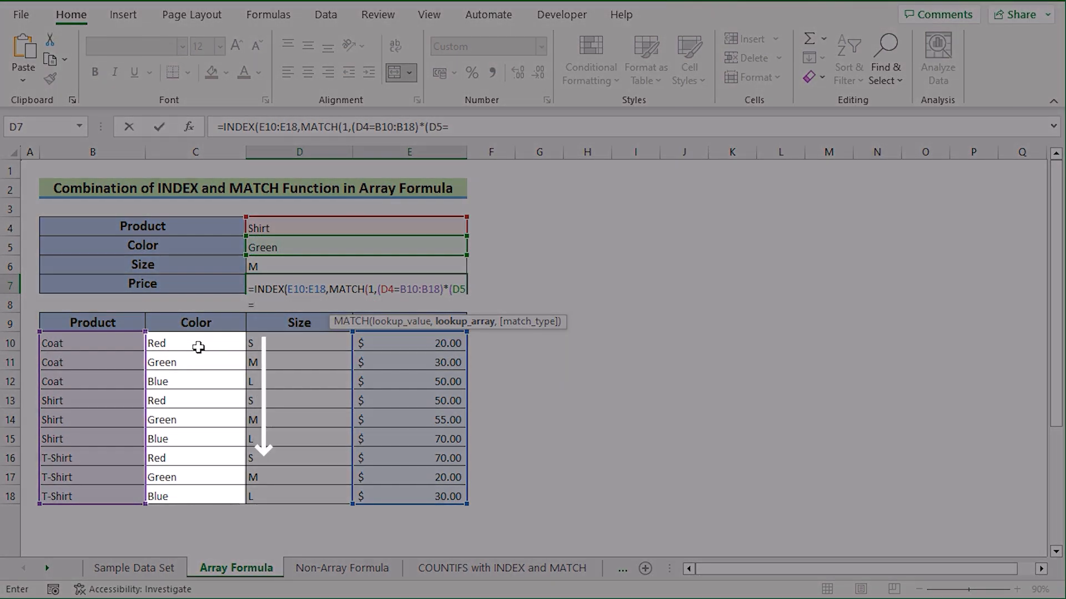
{"action": "left_click_drag", "start_coordinate": [198, 347], "coordinate": [253, 494]}
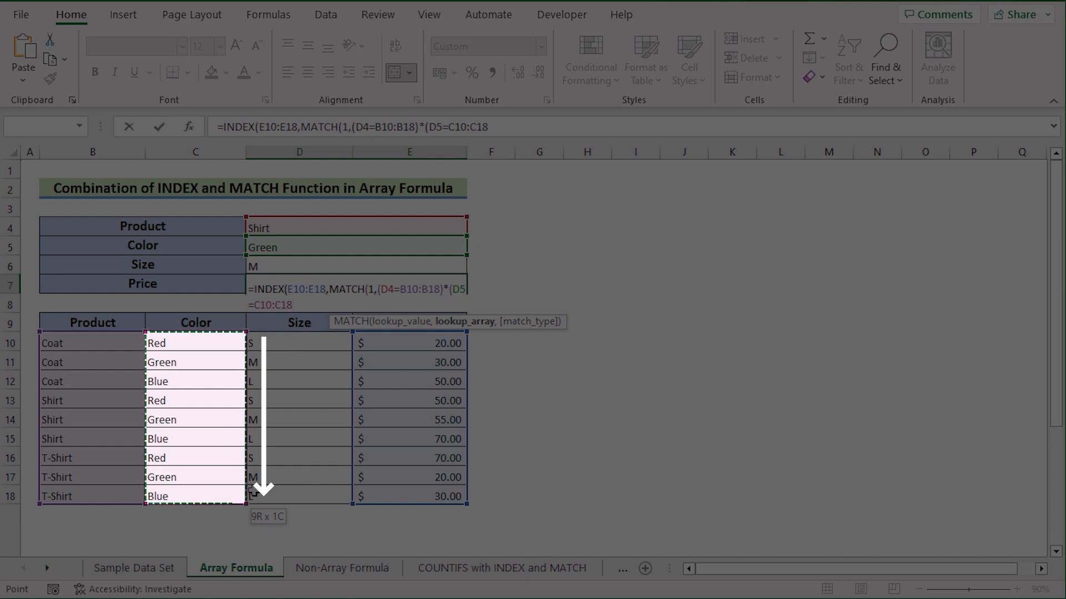
{"action": "type", "text": ")"}
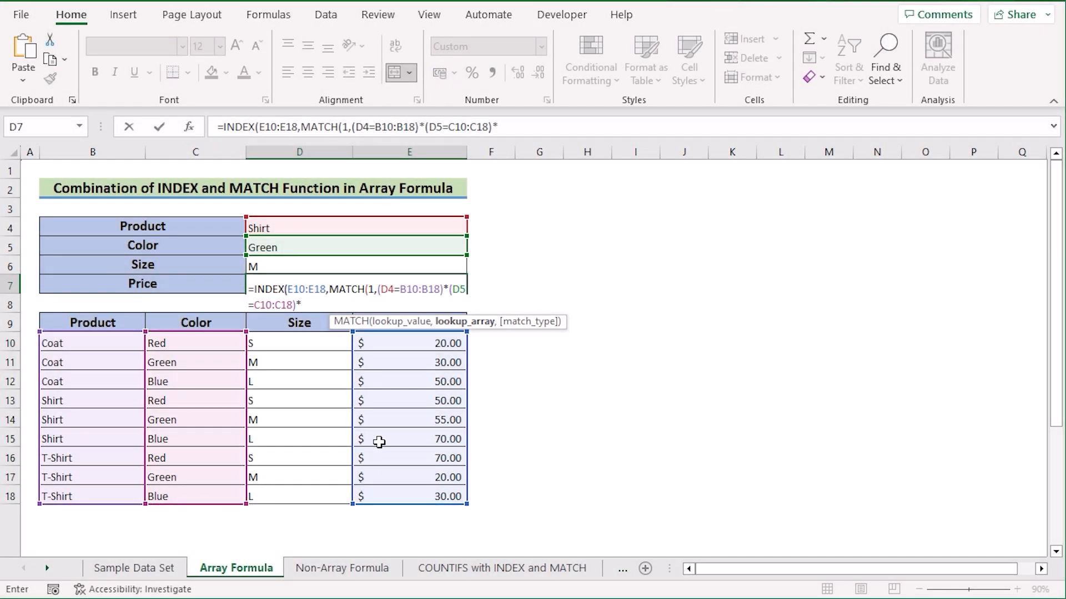
- Multiply the MATCH lookup array by the size condition (D6=D10:D18)
{"action": "type", "text": "*("}
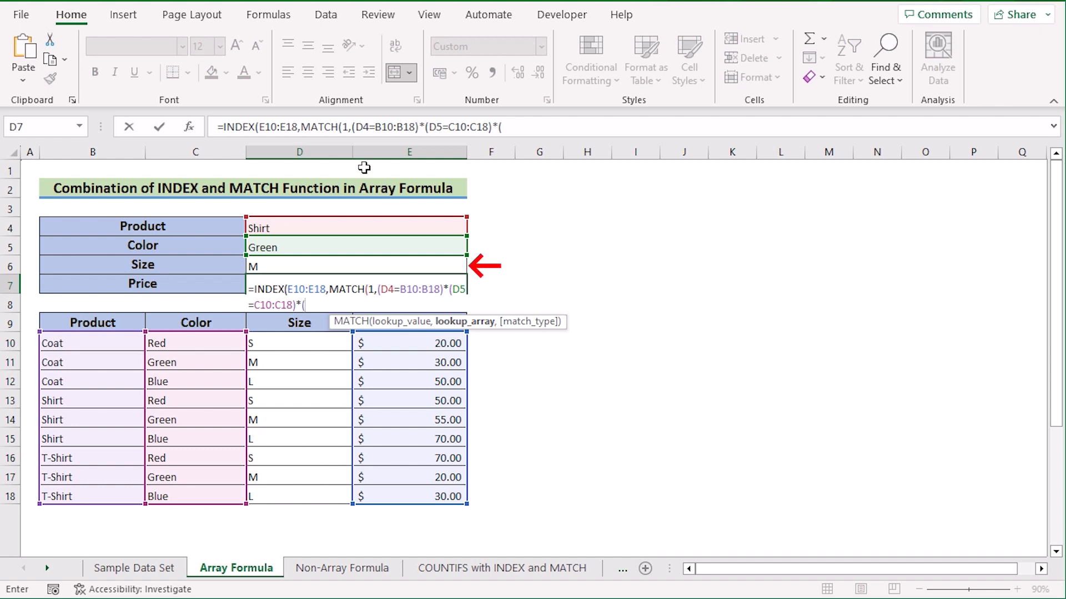
{"action": "left_click", "coordinate": [261, 265]}
{"action": "type", "text": "="}
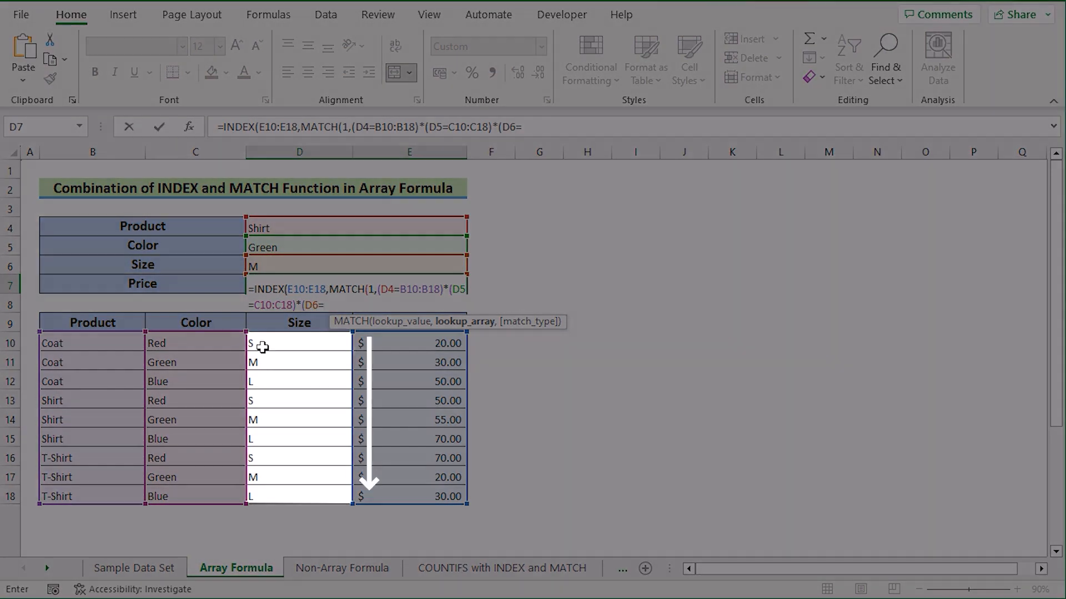
{"action": "left_click", "coordinate": [259, 343]}
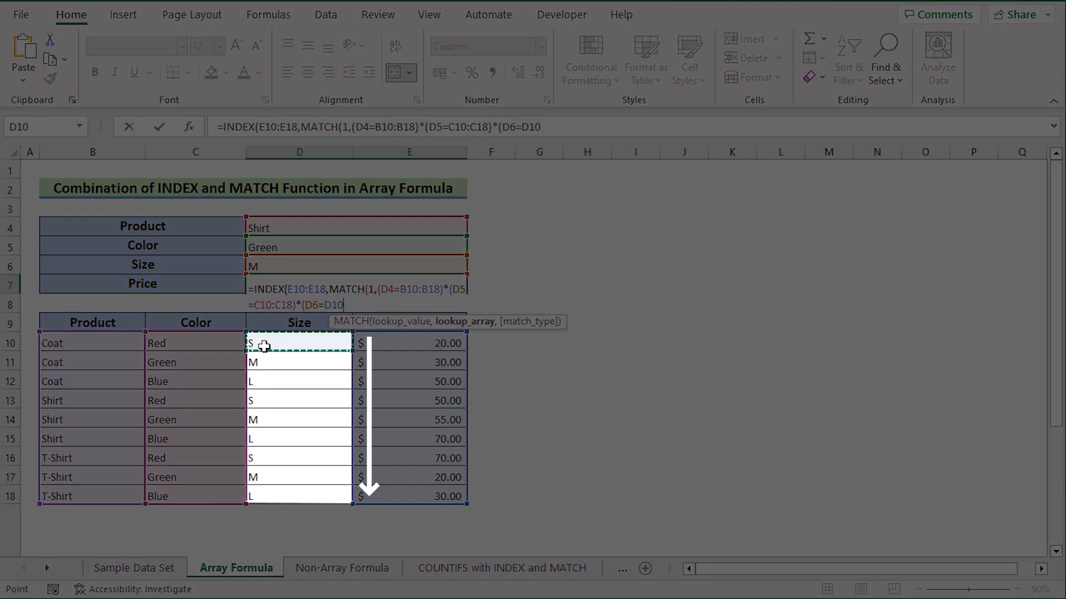
{"action": "left_click_drag", "start_coordinate": [277, 496], "coordinate": [277, 497]}
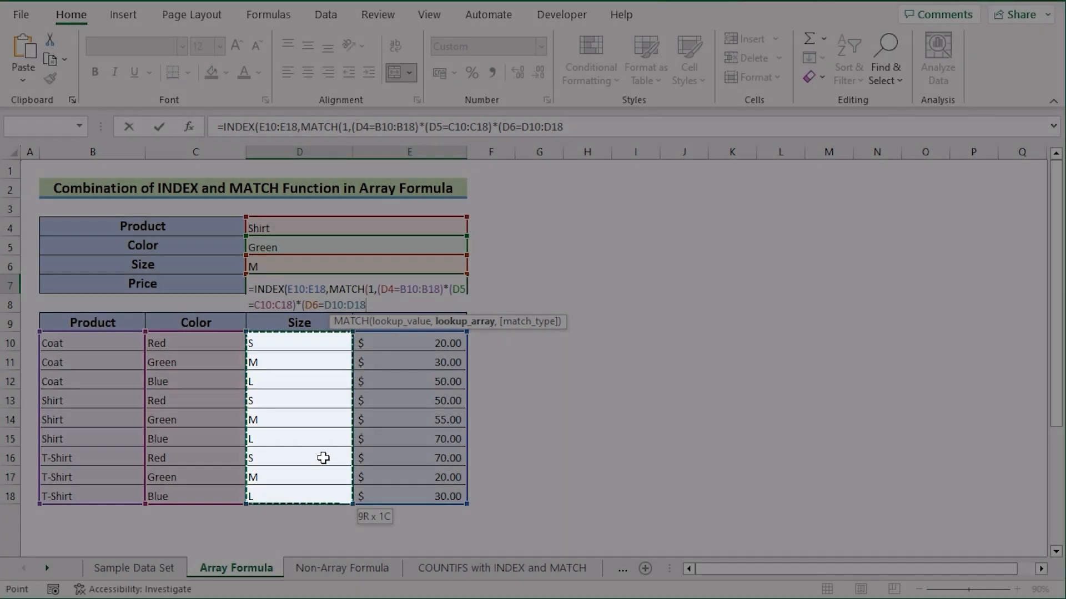
{"action": "type", "text": ")"}
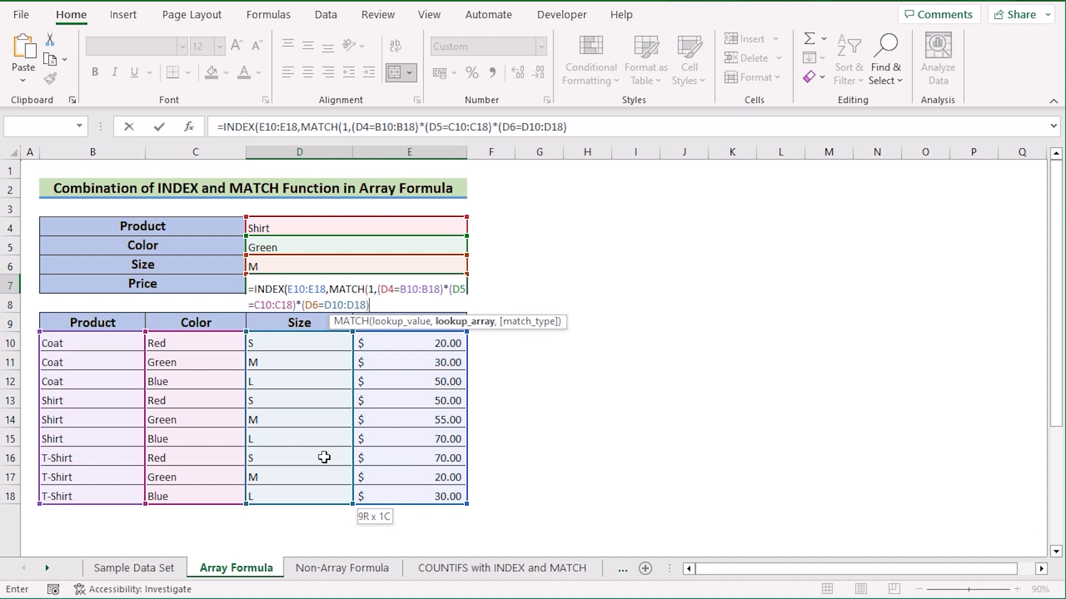
- Set the match type to 0 for an exact match, close both functions and commit the formula
{"action": "type", "text": ","}
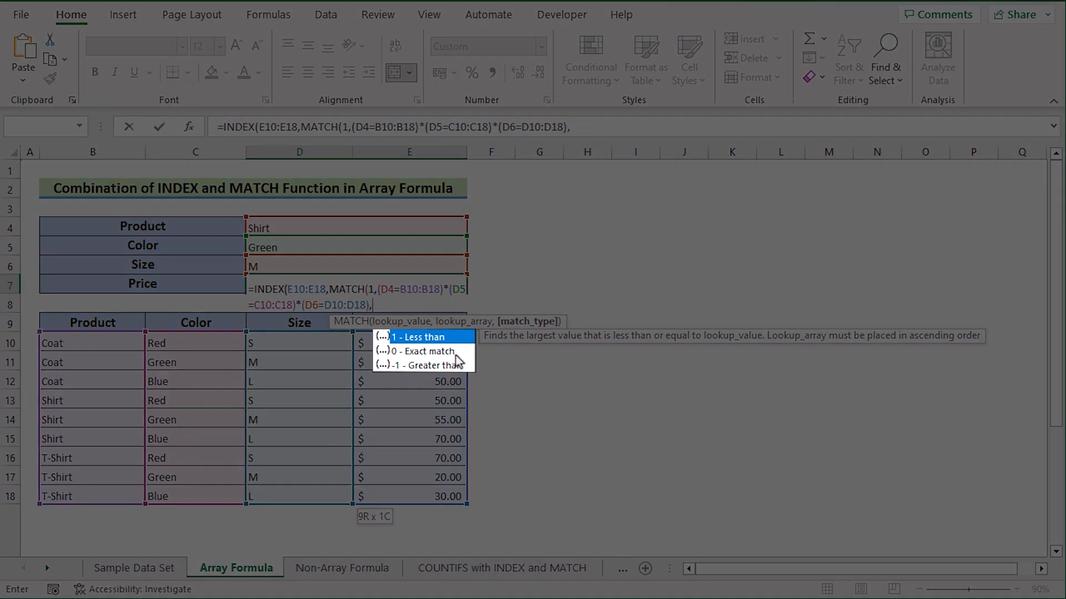
{"action": "type", "text": "0"}
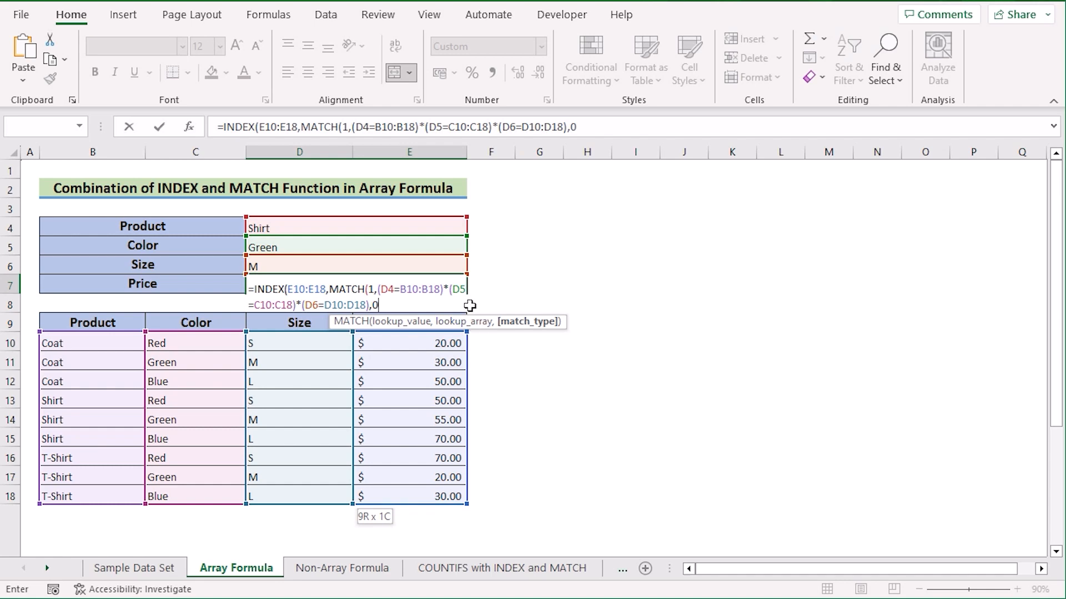
{"action": "type", "text": "))"}
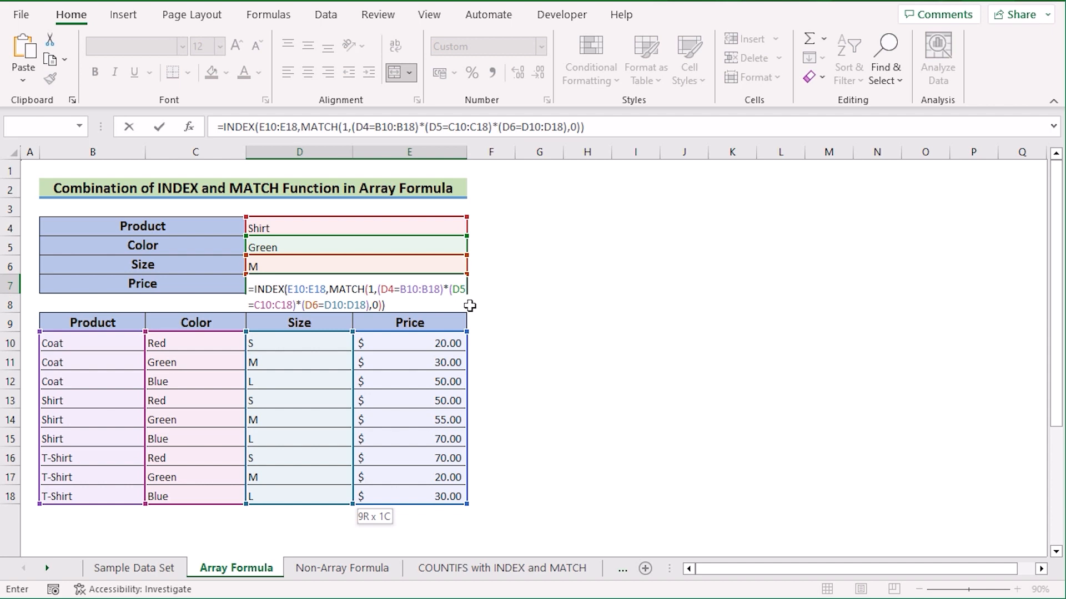
{"action": "key", "text": "Return"}
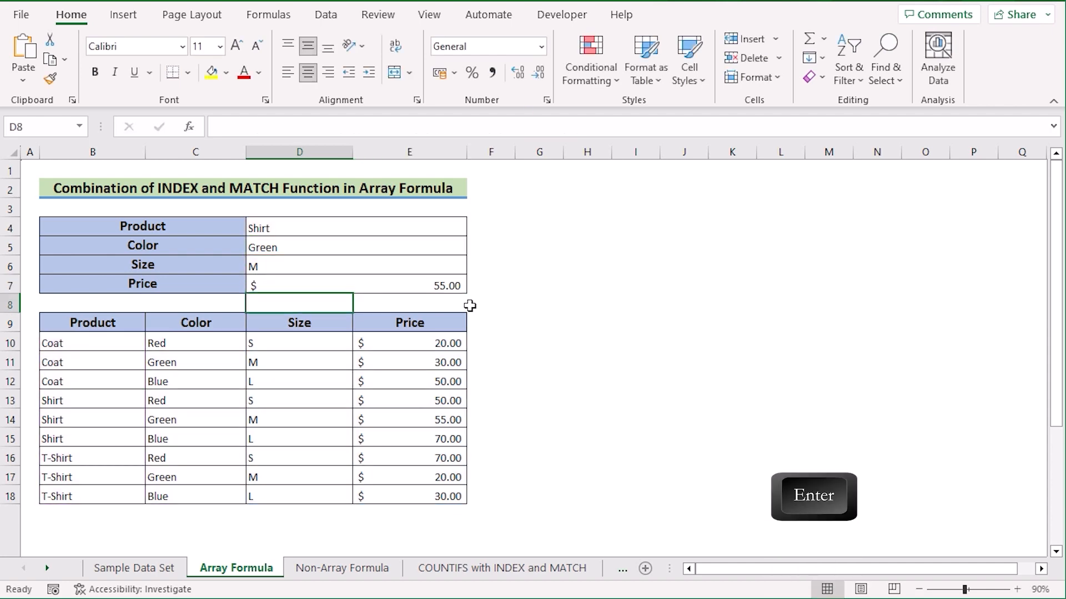
- Review the formula in D7, the criteria cells D4 to D6 and the price range E10:E18
{"action": "left_click", "coordinate": [409, 287]}
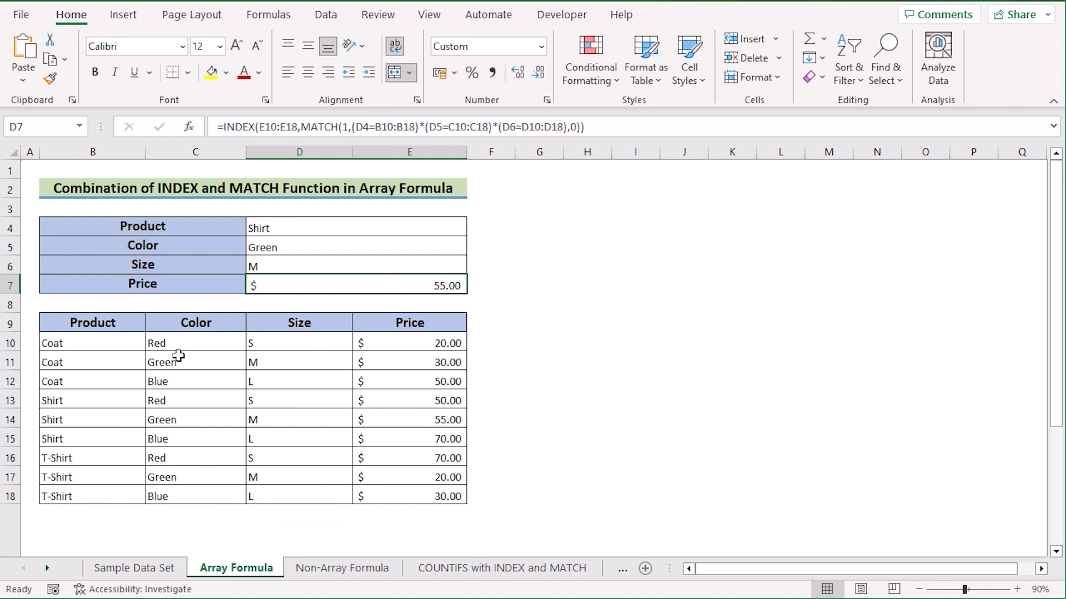
{"action": "left_click", "coordinate": [324, 228]}
{"action": "left_click", "coordinate": [317, 251]}
{"action": "left_click", "coordinate": [311, 264]}
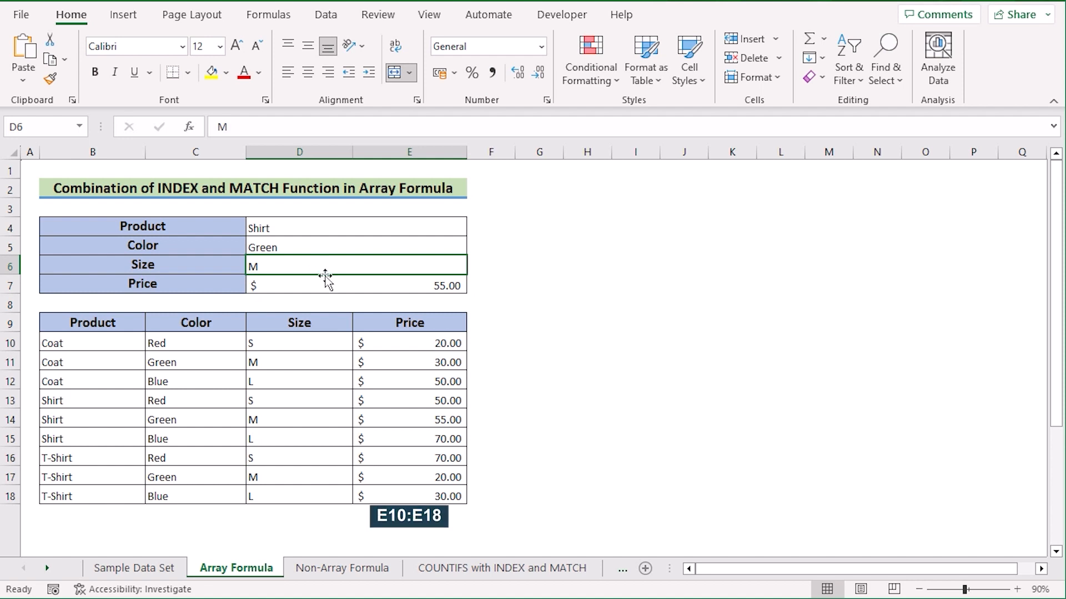
{"action": "left_click", "coordinate": [326, 285]}
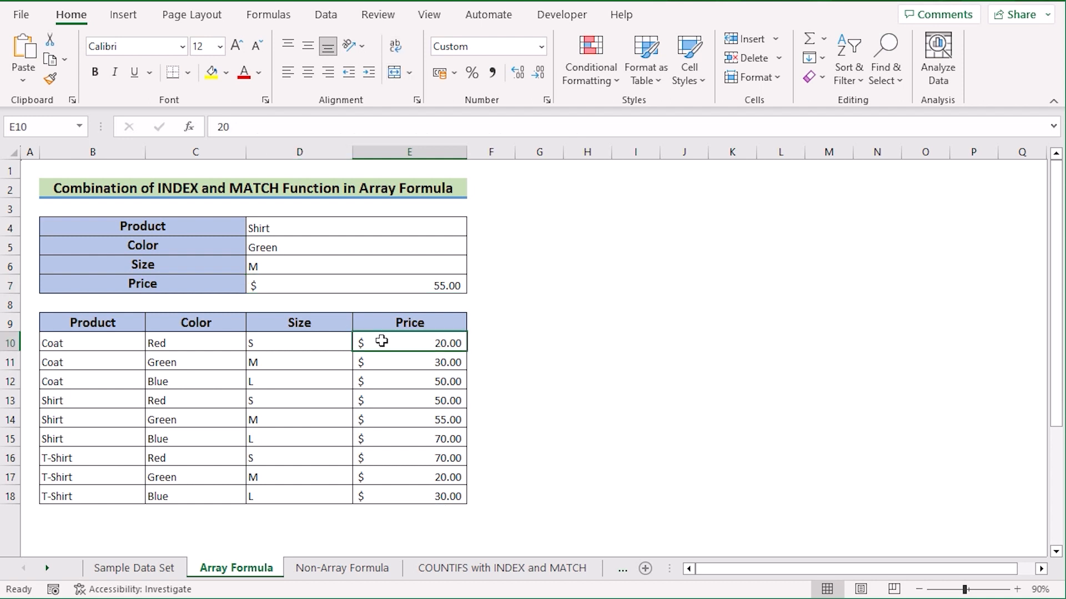
{"action": "left_click_drag", "start_coordinate": [375, 340], "coordinate": [392, 495]}
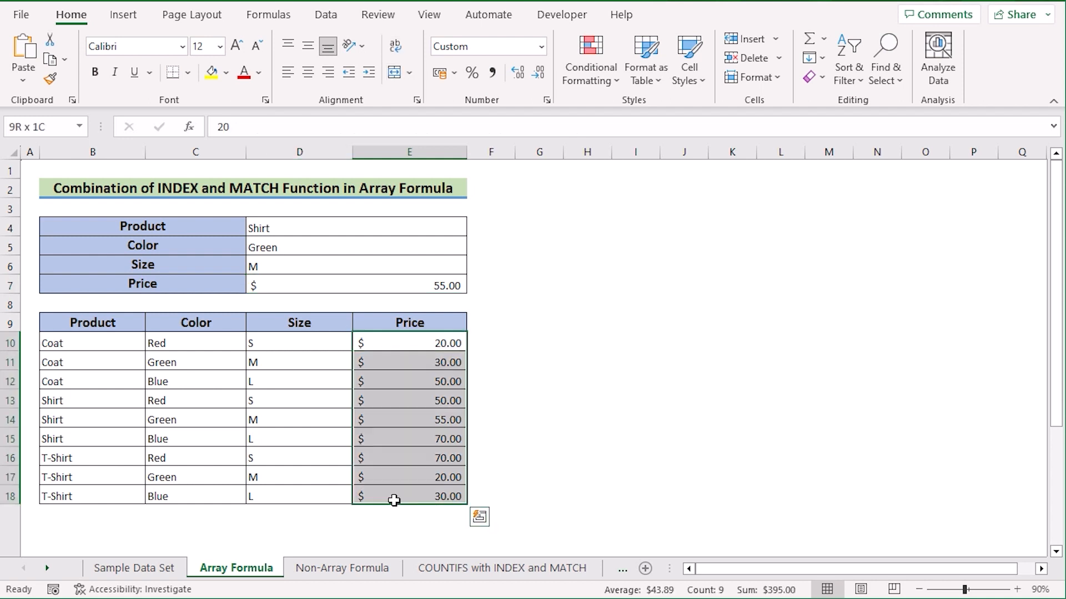
- Enter =INDEX(E10:E18,MATCH(1,INDEX((D4=B10:B18)*(D5=C10:C18)*(D6=D10:D18),0,1),0)) in price cell D7 of the Non-Array Formula sheet
{"action": "left_click", "coordinate": [405, 287]}
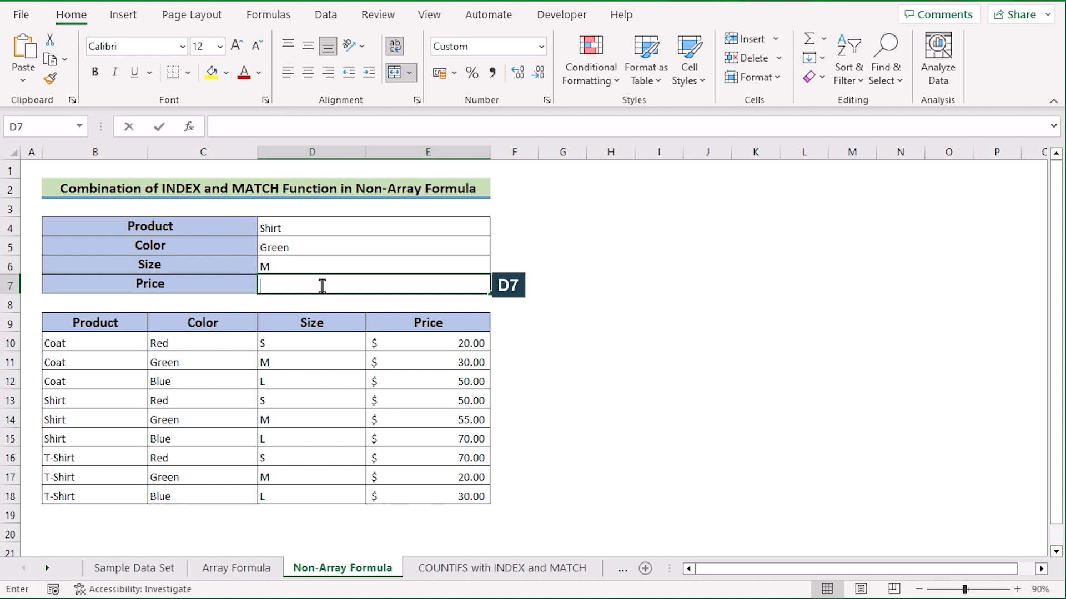
{"action": "double_click", "coordinate": [322, 284]}
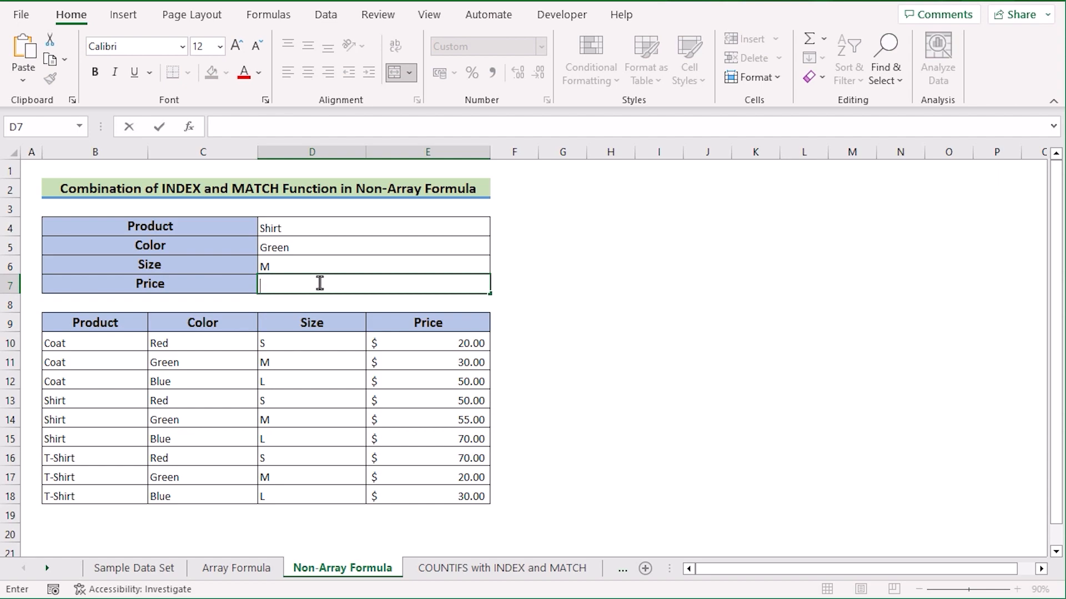
{"action": "type", "text": "=INDEX(E10:E18,MATCH(1,INDEX((D4=B10:B18)*(D5=C10:C18)*(D6=D10:D18),0,1),0))"}
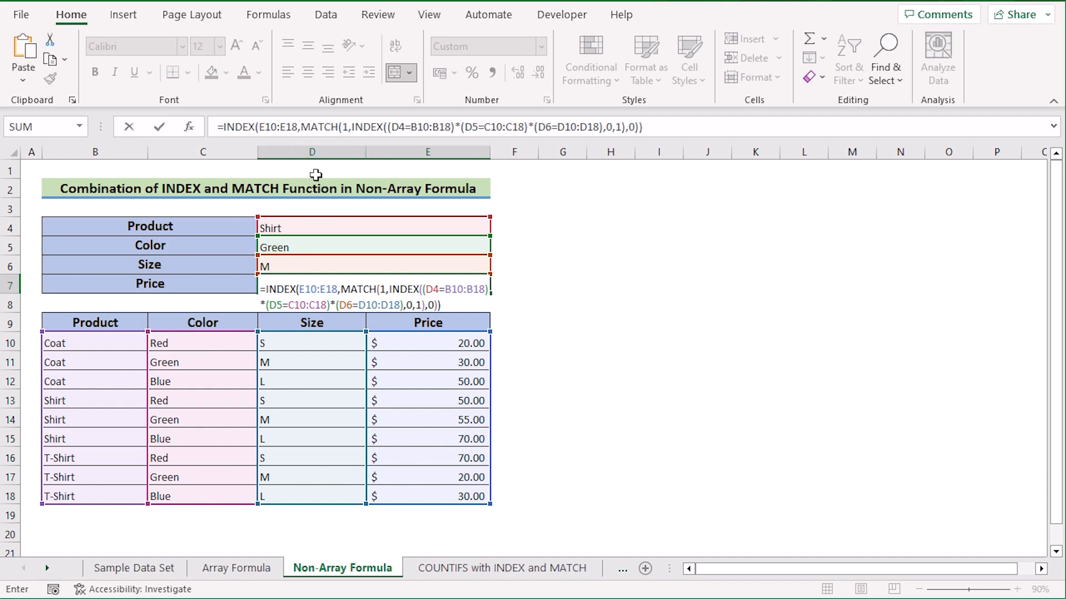
- Review the nested INDEX, the MATCH part and the outer INDEX of the D7 formula, and commit it
{"action": "left_click_drag", "start_coordinate": [349, 128], "coordinate": [385, 129]}
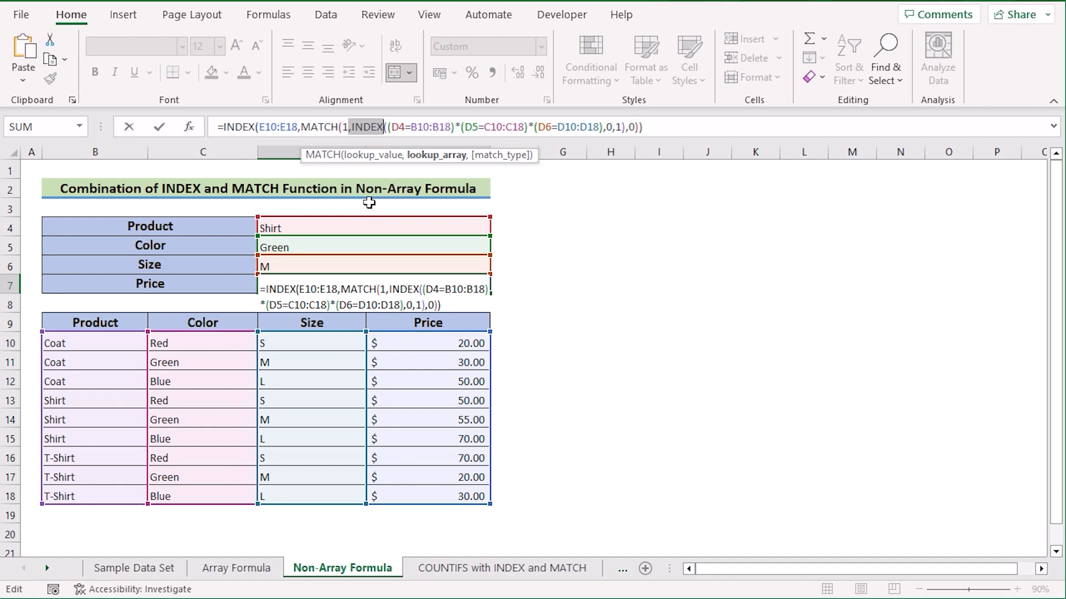
{"action": "left_click", "coordinate": [388, 132]}
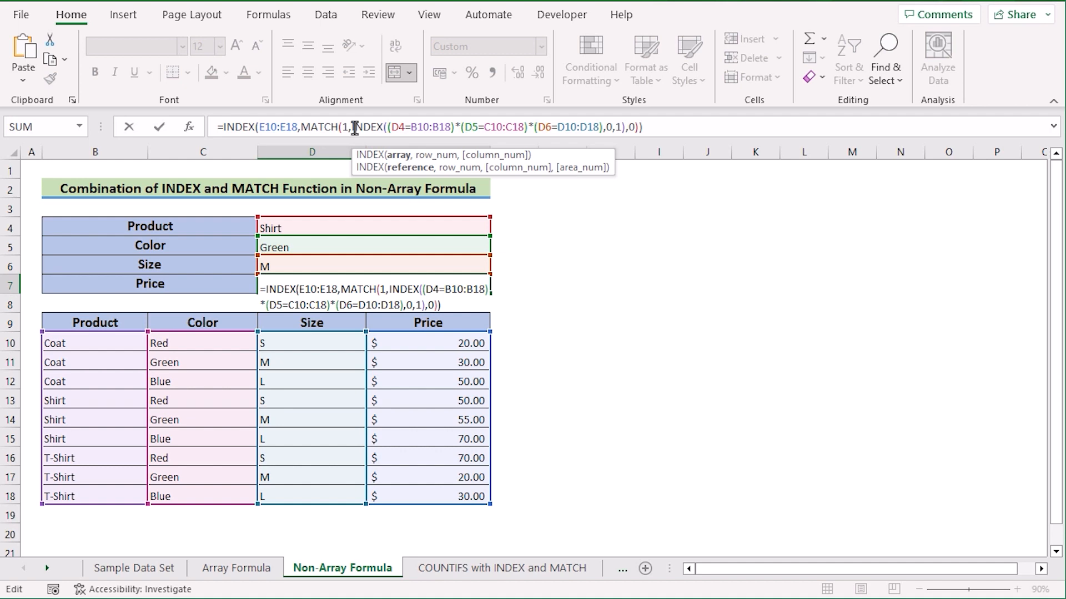
{"action": "left_click_drag", "start_coordinate": [351, 127], "coordinate": [622, 136]}
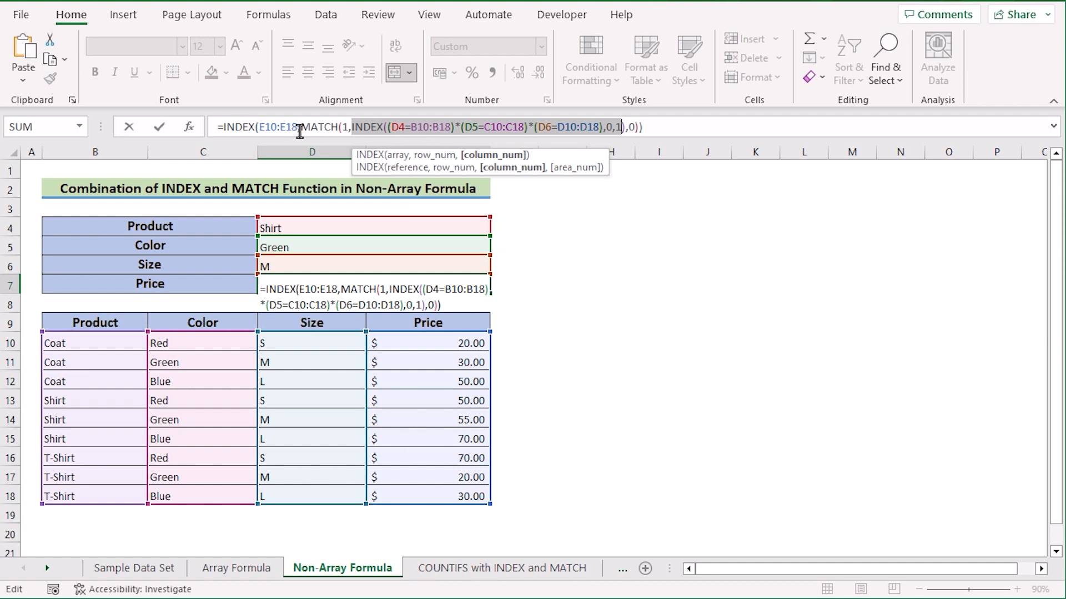
{"action": "left_click_drag", "start_coordinate": [299, 127], "coordinate": [637, 127]}
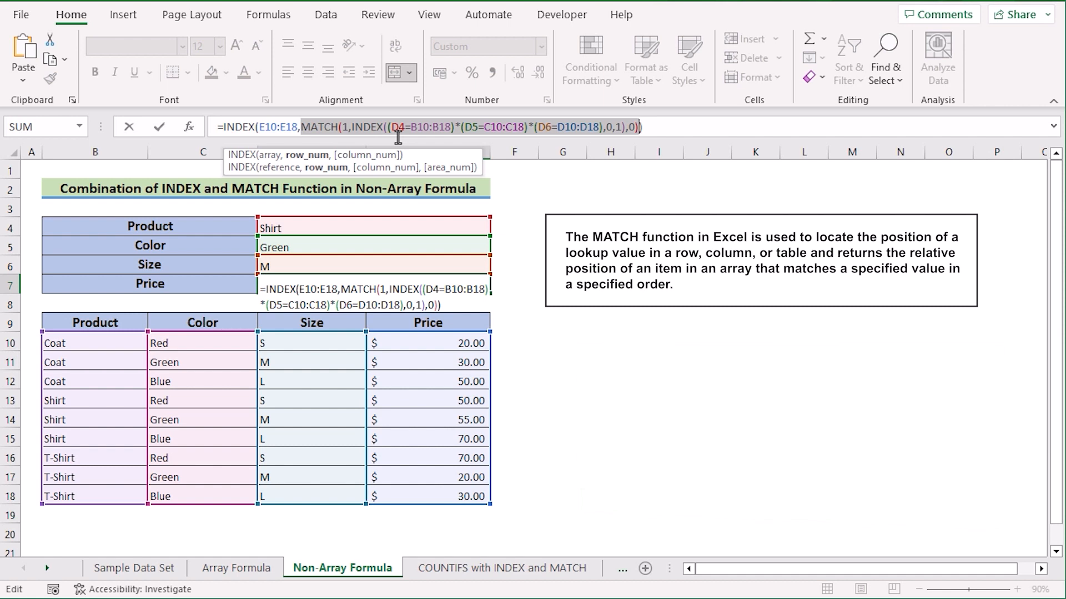
{"action": "left_click", "coordinate": [223, 128]}
{"action": "left_click_drag", "start_coordinate": [223, 128], "coordinate": [647, 128]}
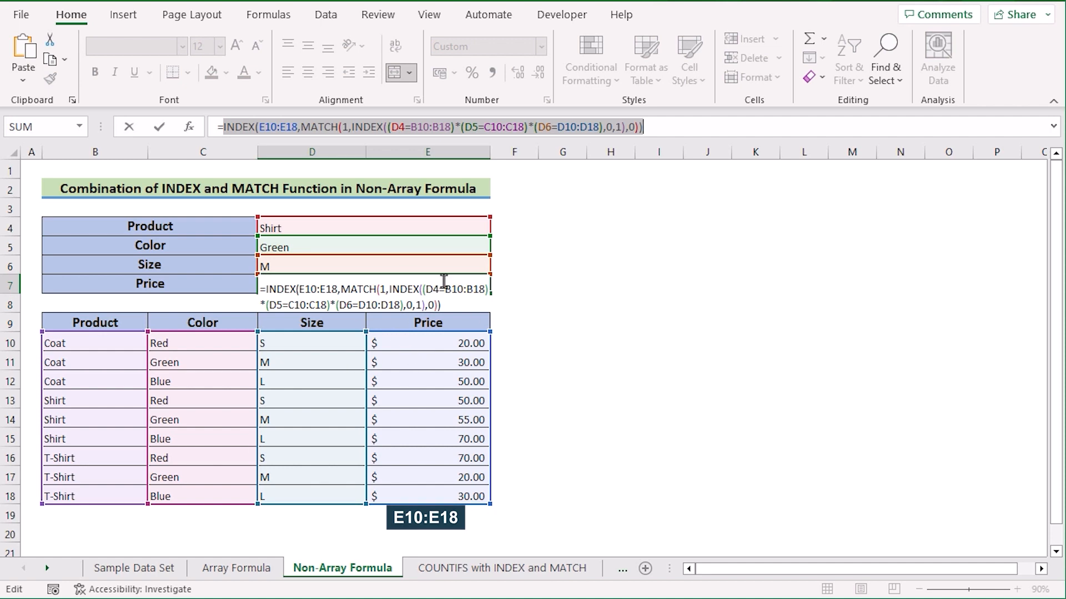
{"action": "key", "text": "Return"}
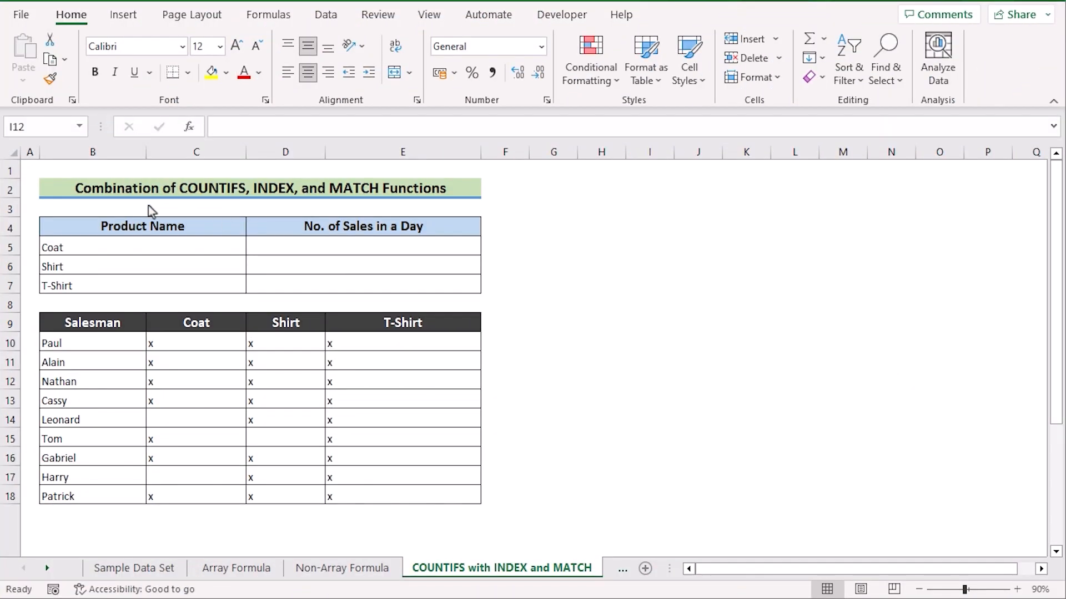
- Examine the COUNTIFS with INDEX and MATCH sheet's title and the Salesman, Coat, Shirt and T-Shirt headers and columns
{"action": "left_click", "coordinate": [214, 197]}
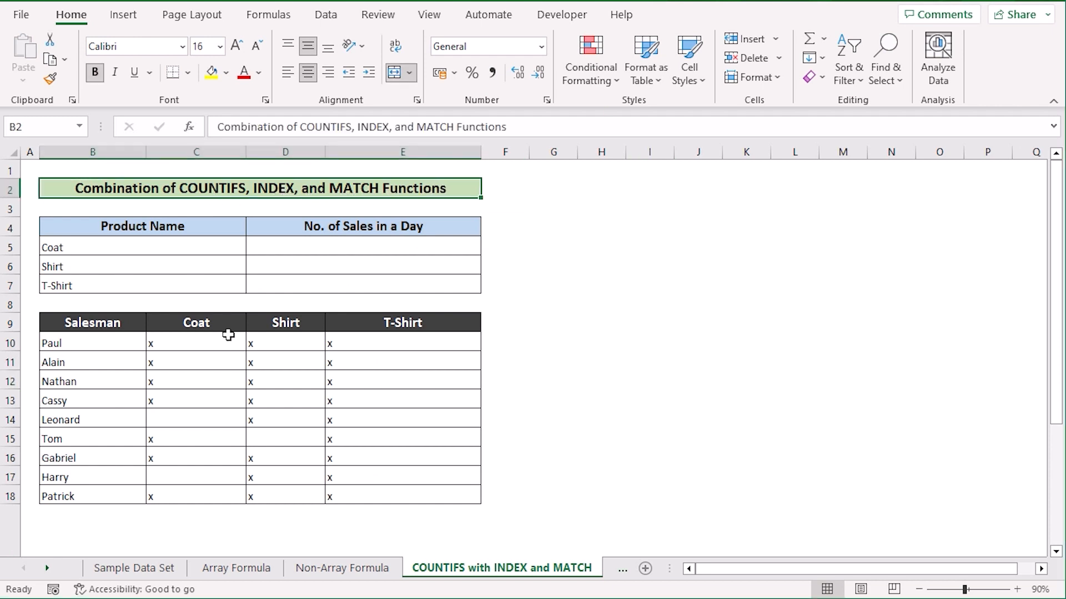
{"action": "left_click", "coordinate": [127, 322]}
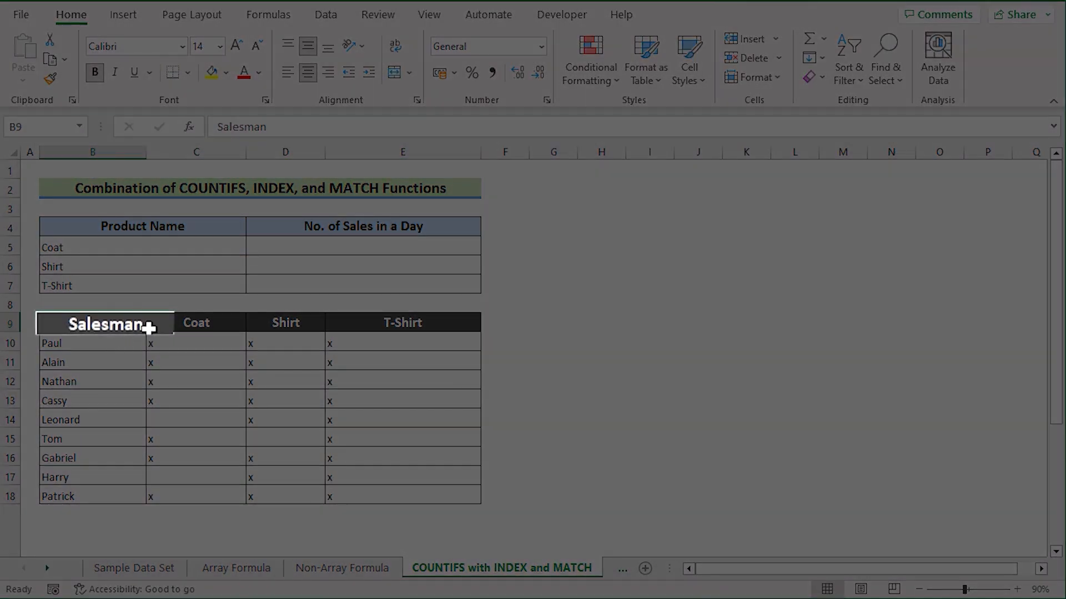
{"action": "left_click", "coordinate": [197, 322]}
{"action": "left_click", "coordinate": [289, 321]}
{"action": "left_click", "coordinate": [387, 326]}
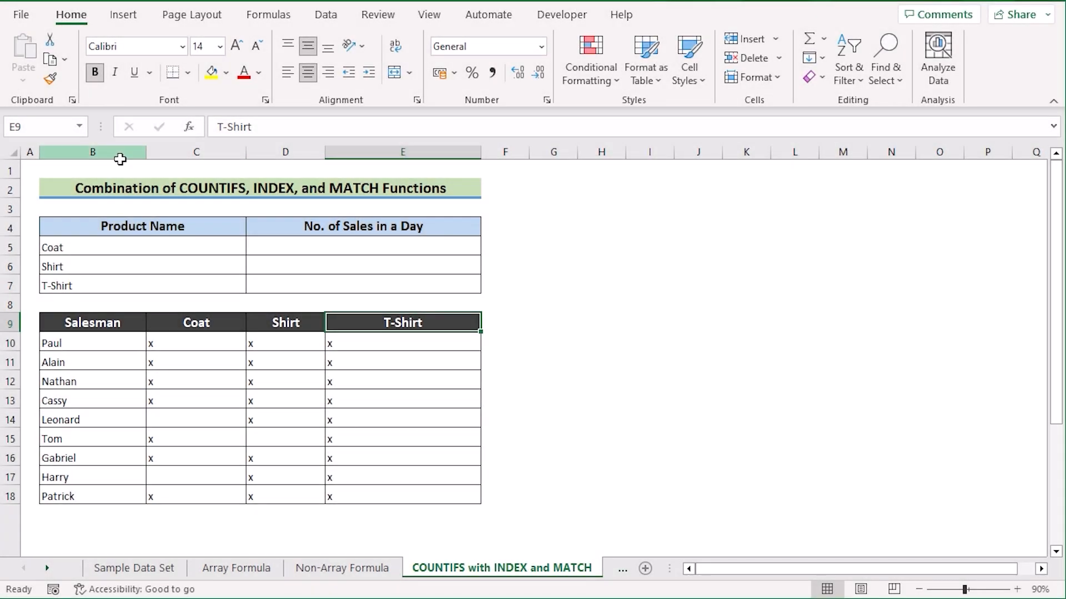
{"action": "left_click", "coordinate": [120, 160]}
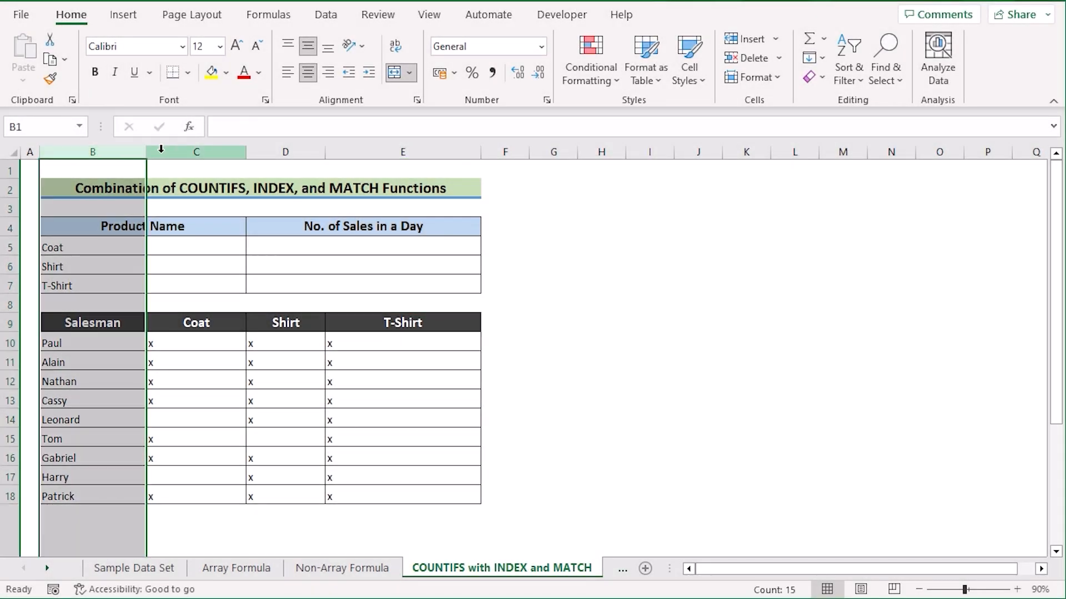
{"action": "left_click", "coordinate": [188, 151]}
{"action": "left_click", "coordinate": [266, 151]}
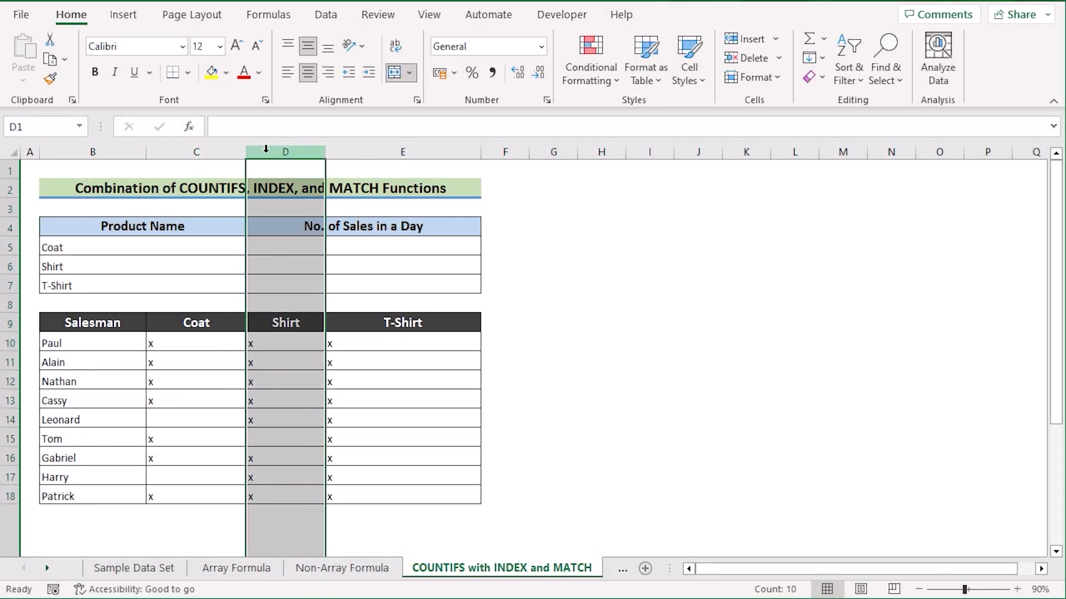
{"action": "left_click", "coordinate": [355, 151]}
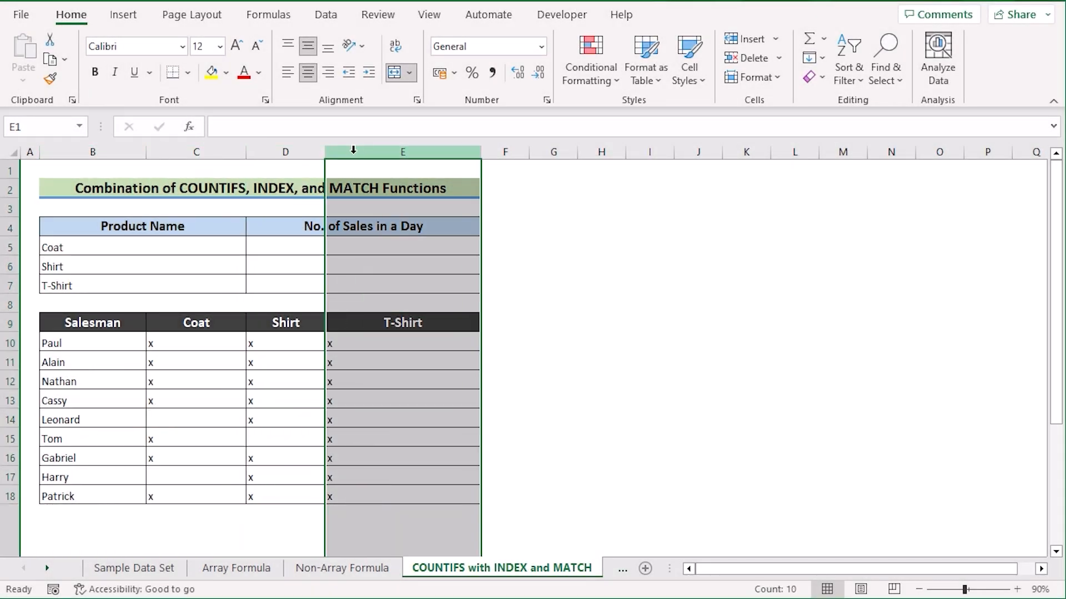
- Examine the product names in B5 to B7 and the No. of Sales in a Day column starting at D5
{"action": "left_click", "coordinate": [119, 248]}
{"action": "left_click", "coordinate": [123, 270]}
{"action": "left_click", "coordinate": [130, 286]}
{"action": "left_click", "coordinate": [355, 227]}
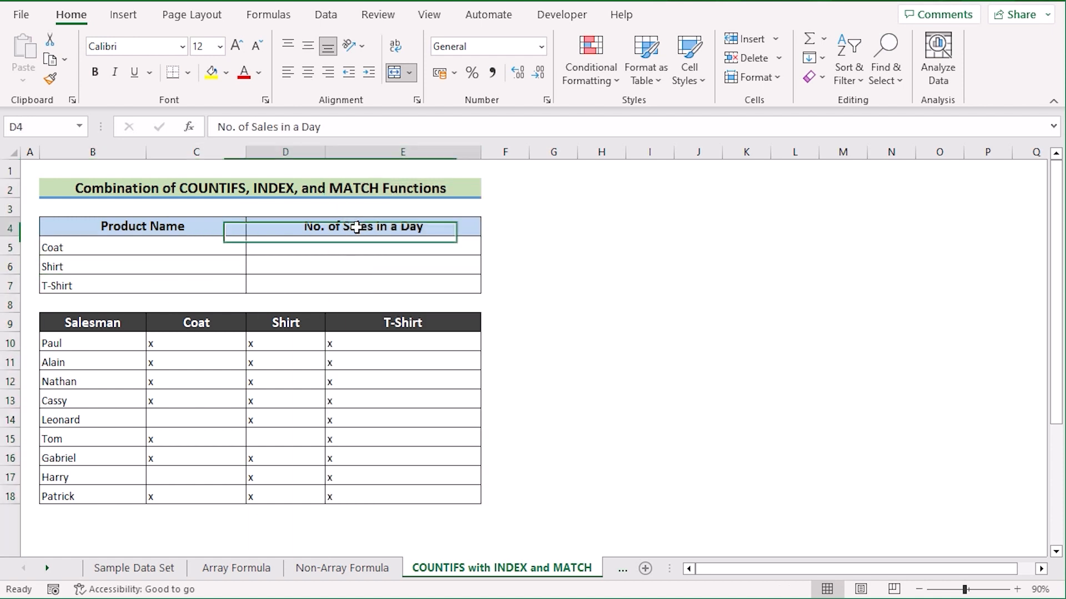
{"action": "left_click", "coordinate": [309, 247]}
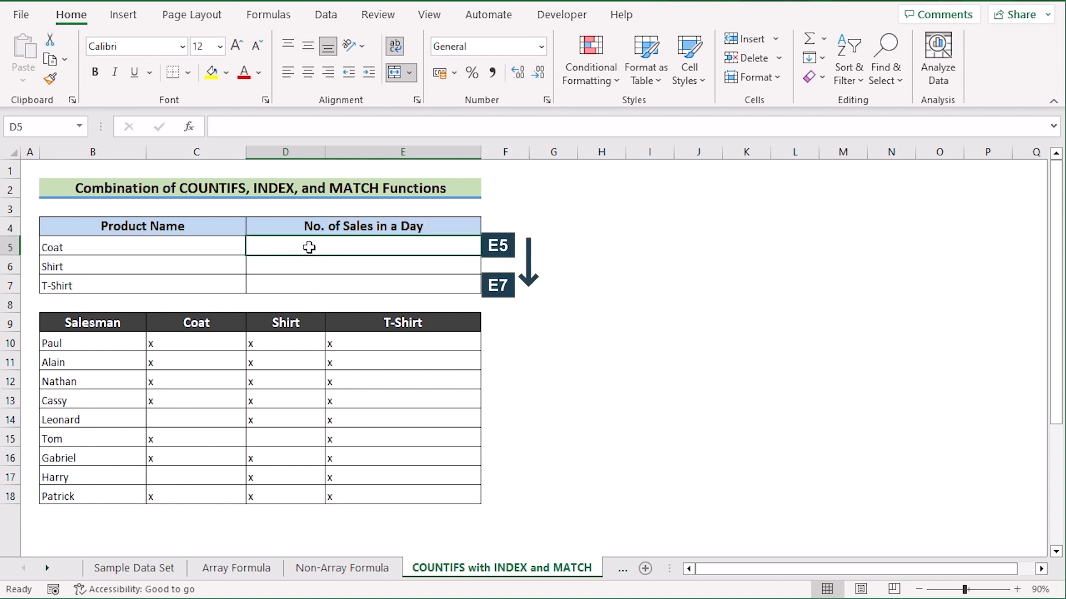
- Convert the salesman data range B9:E18 into a table with headers
{"action": "left_click", "coordinate": [134, 325]}
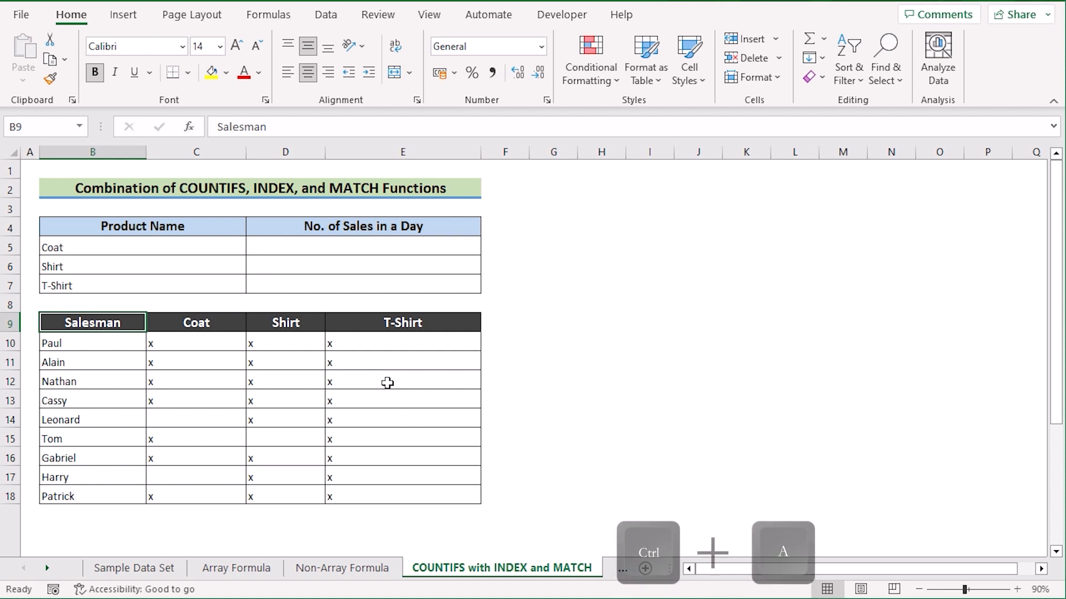
{"action": "key", "text": "ctrl+a"}
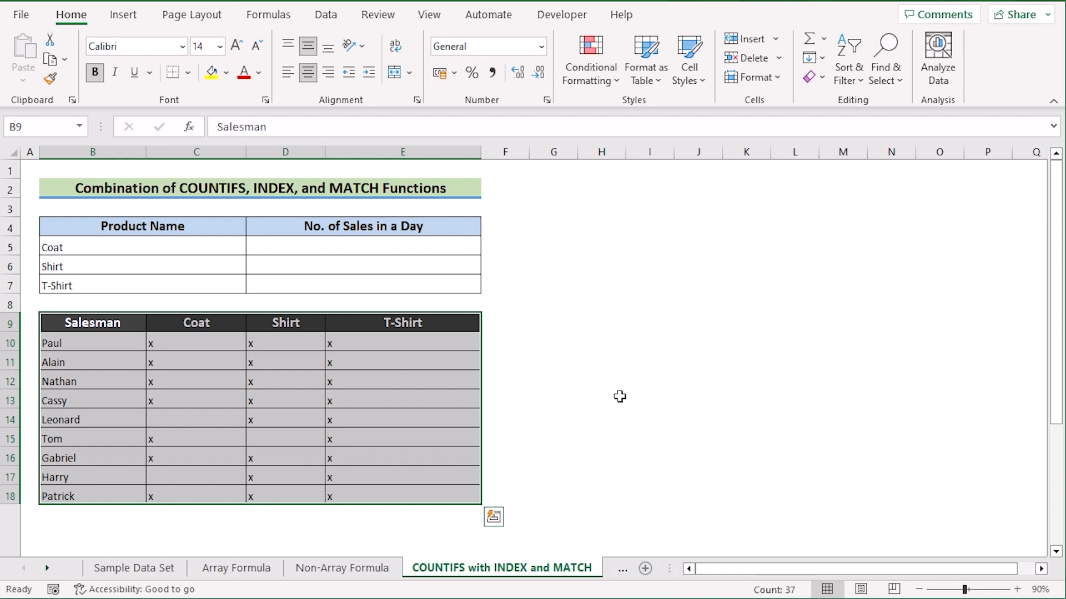
{"action": "key", "text": "ctrl+t"}
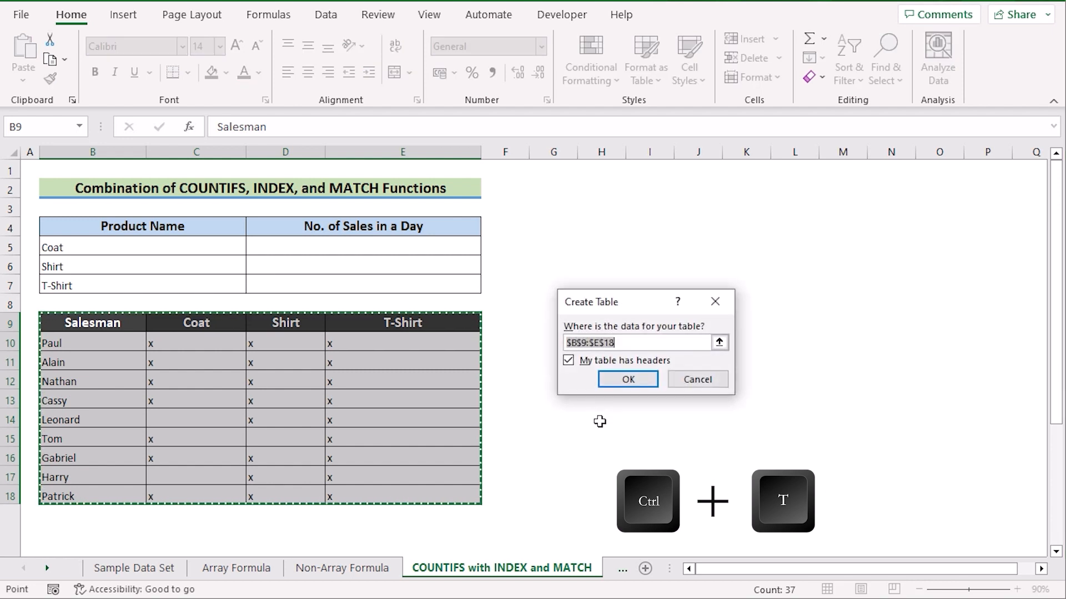
{"action": "left_click", "coordinate": [651, 380]}
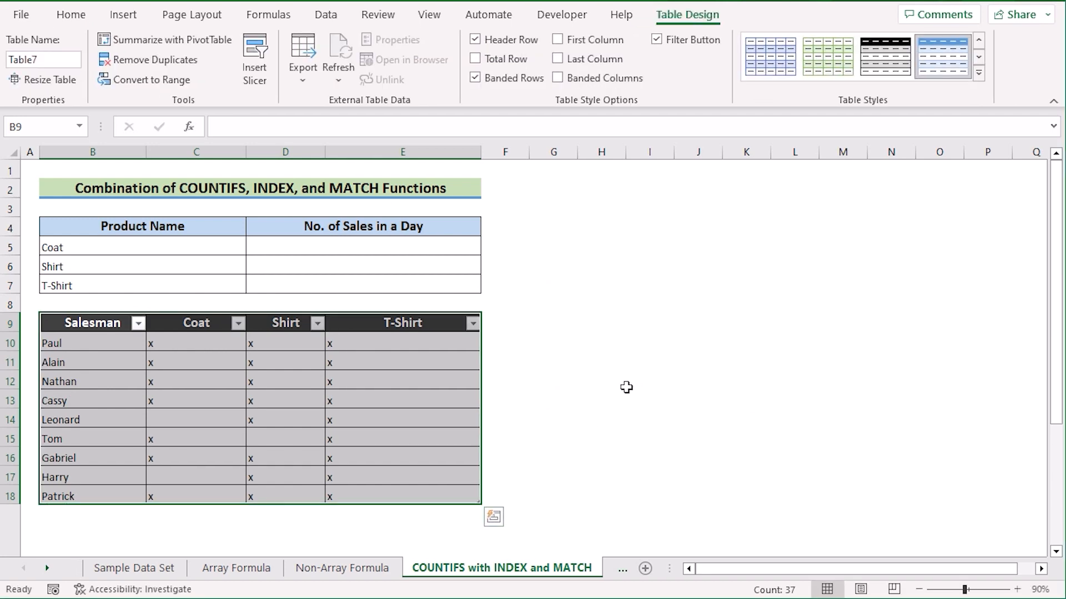
- Rename the salesman table as Table2 and deselect it
{"action": "left_click", "coordinate": [56, 58]}
{"action": "key", "text": "BackSpace"}
{"action": "type", "text": "2"}
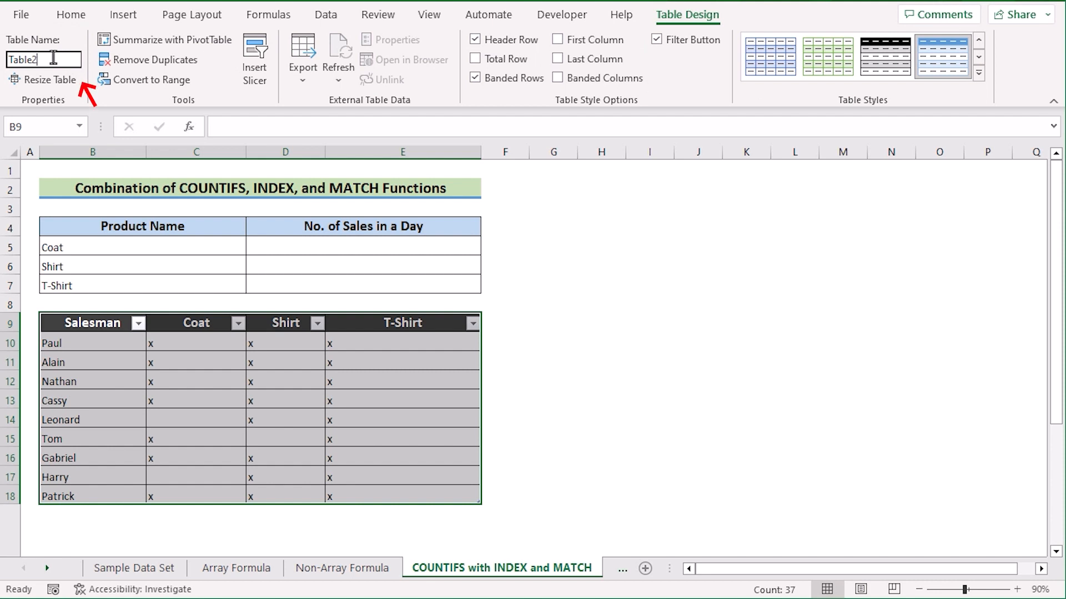
{"action": "key", "text": "Return"}
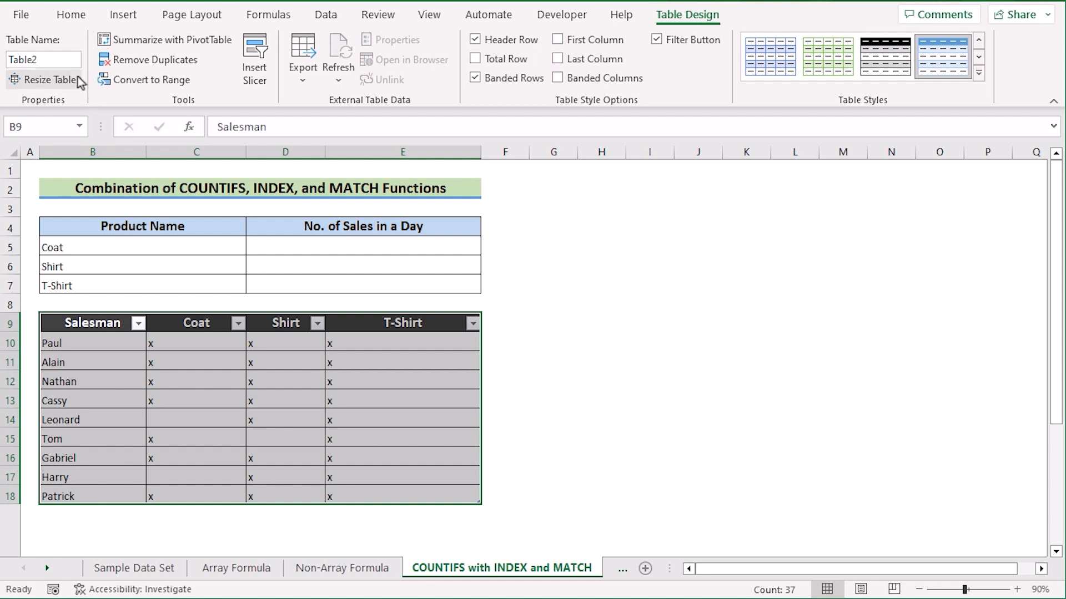
{"action": "key", "text": "Return"}
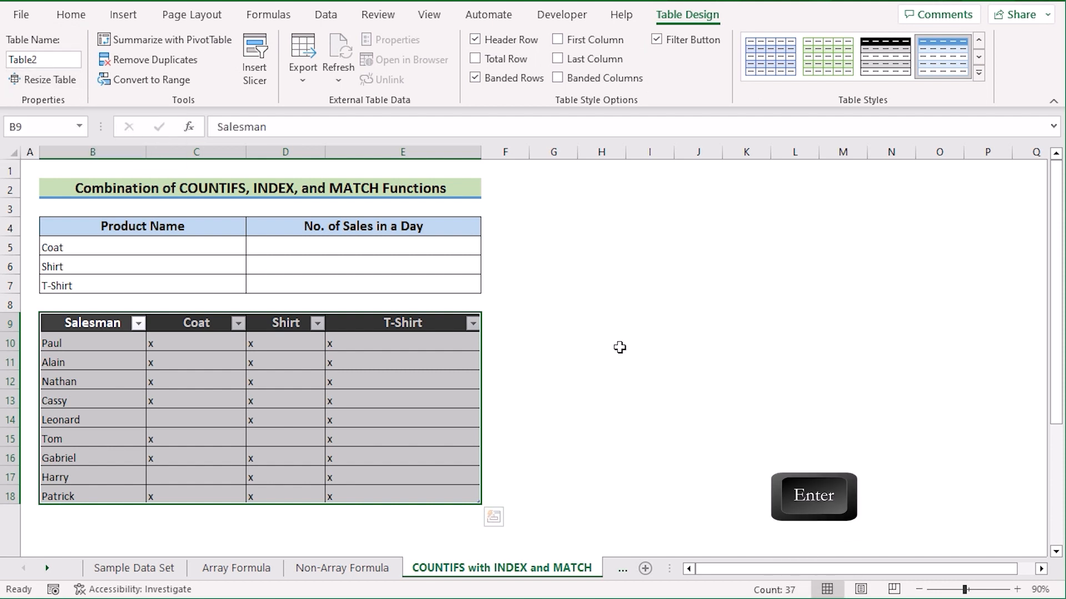
{"action": "left_click", "coordinate": [594, 357]}
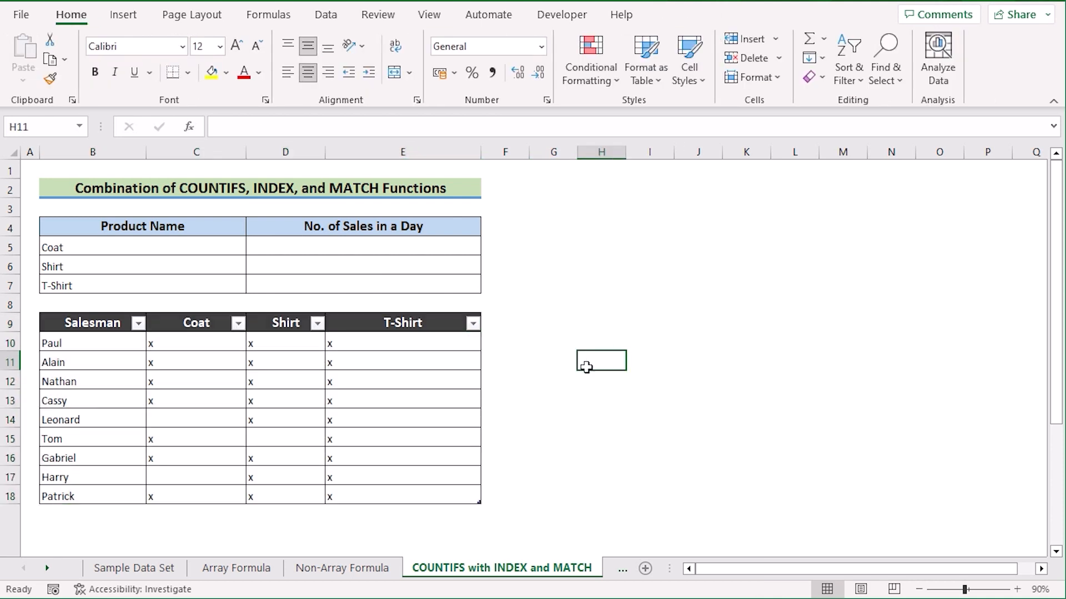
- Start a COUNTIFS formula in D5, the Coat row's No. of Sales in a Day cell
{"action": "left_click", "coordinate": [309, 246]}
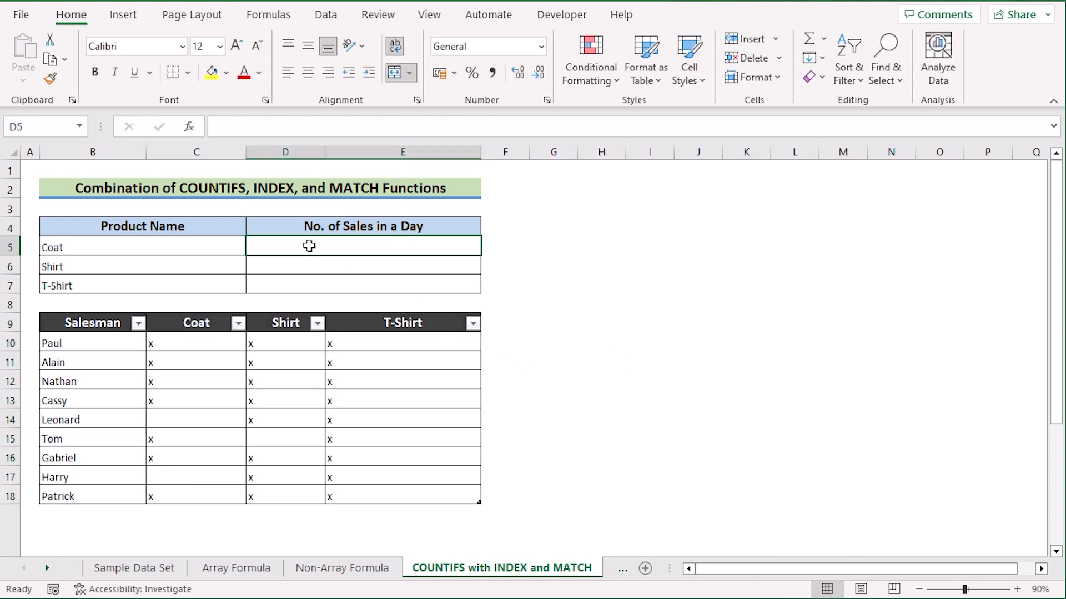
{"action": "double_click", "coordinate": [309, 246]}
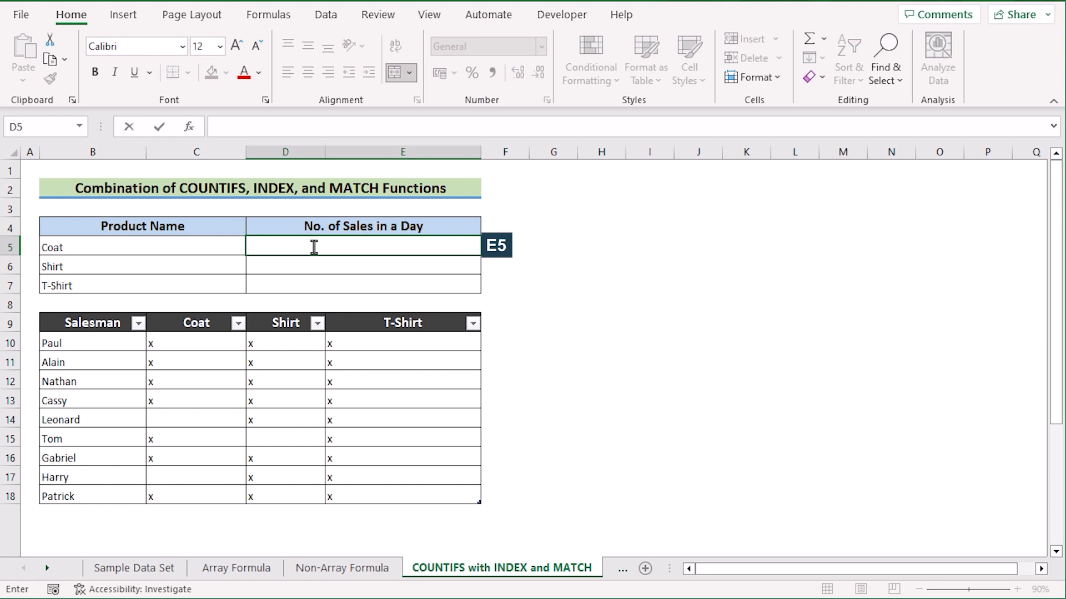
{"action": "type", "text": "="}
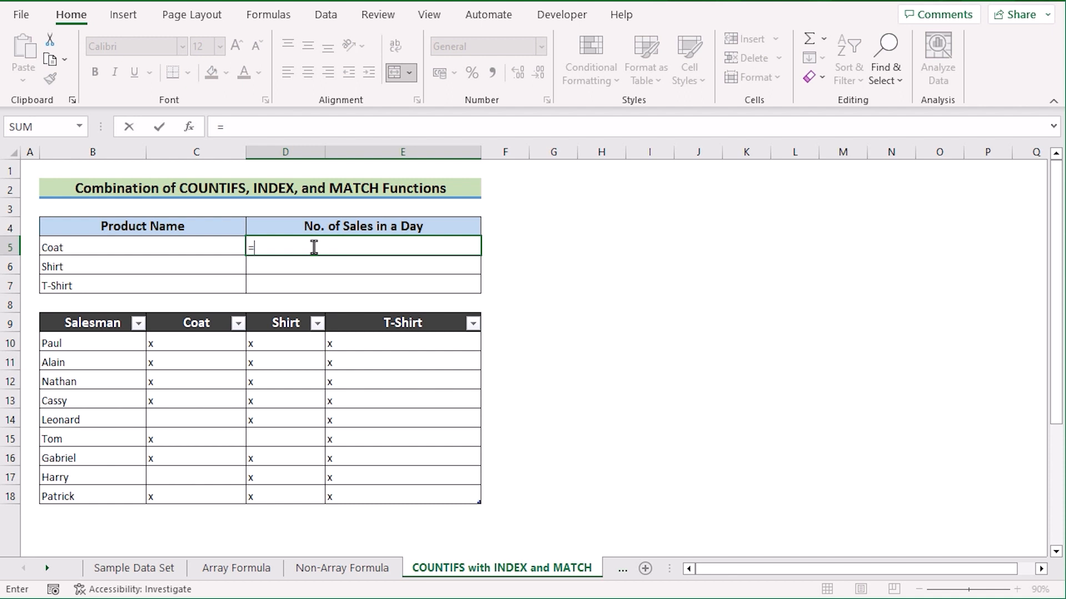
{"action": "type", "text": "COU"}
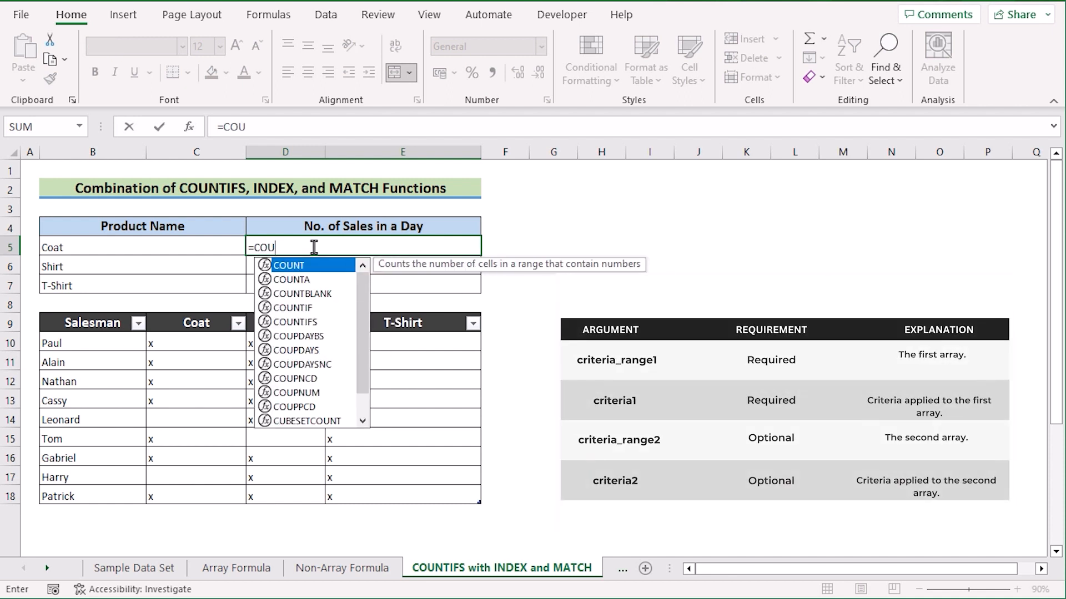
{"action": "type", "text": "NTIFS"}
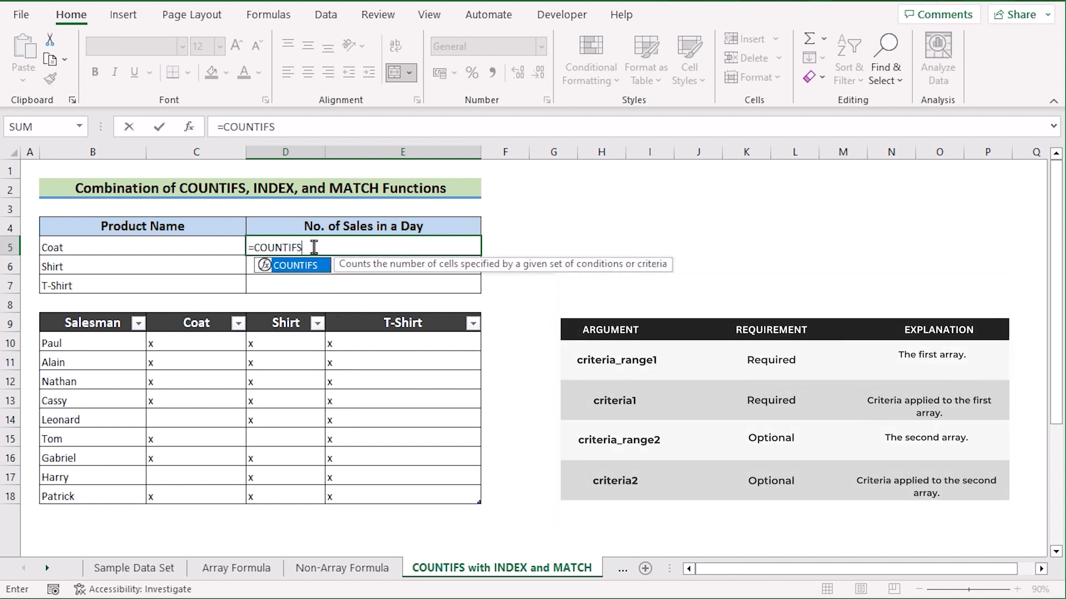
{"action": "type", "text": "("}
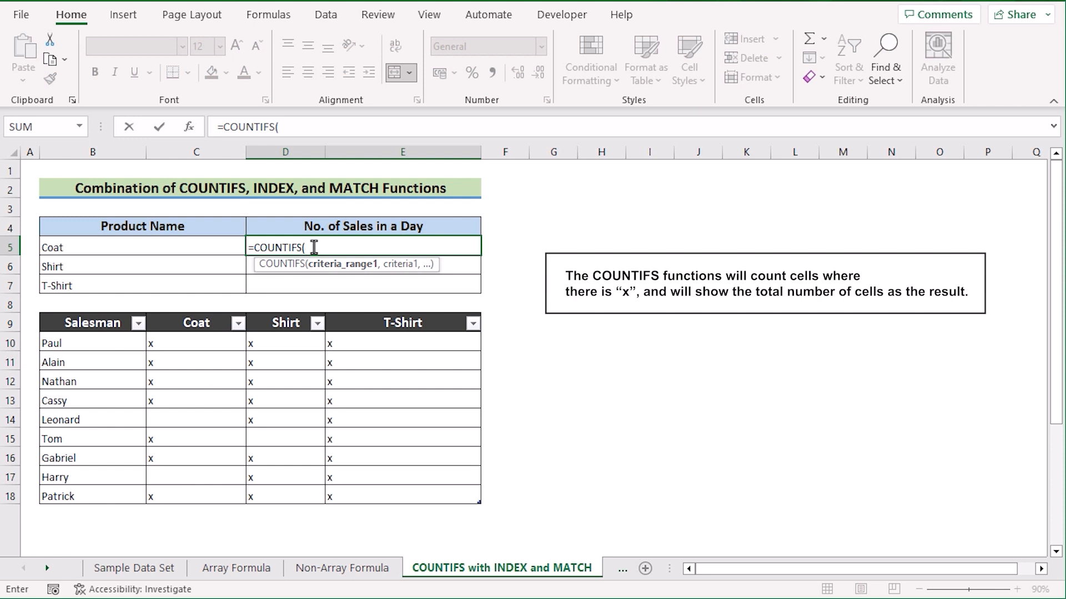
- Nest INDEX as the COUNTIFS criteria range in D5, with Table2 as the array and 0 as the row number
{"action": "type", "text": "I"}
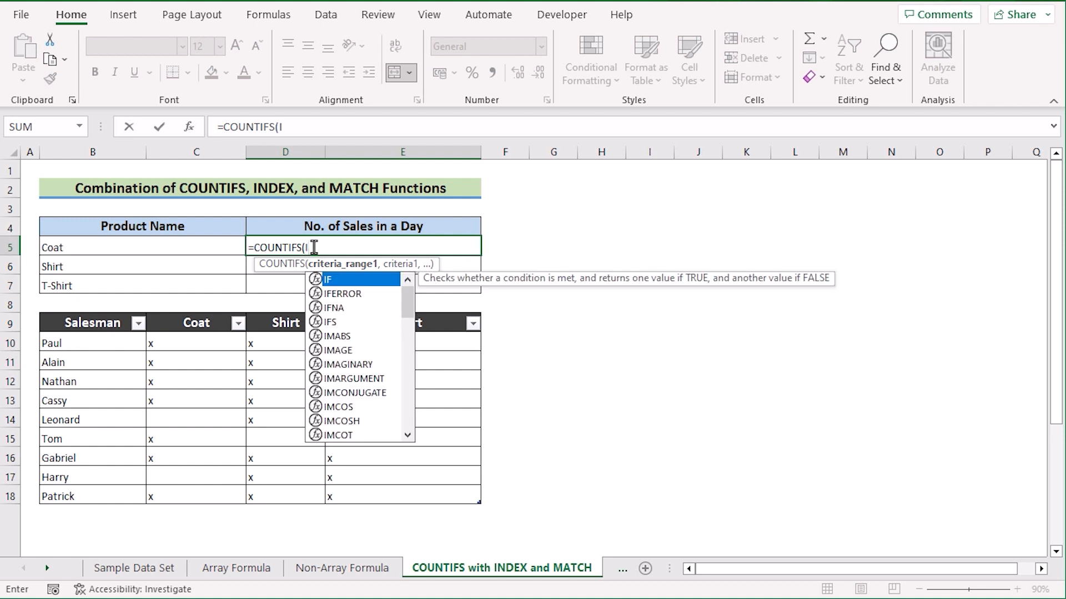
{"action": "type", "text": "NDEX"}
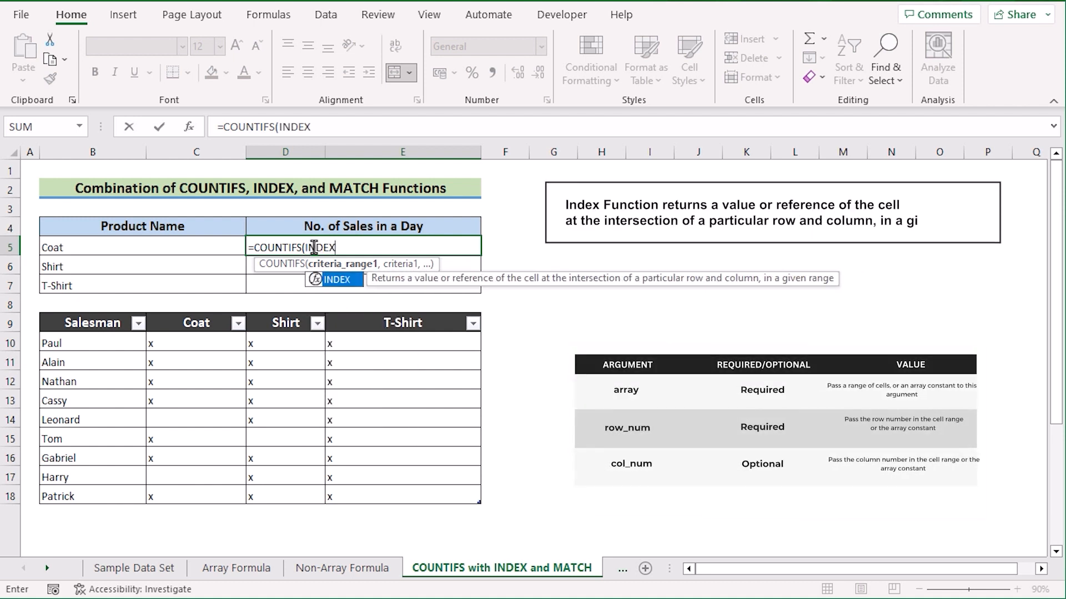
{"action": "type", "text": "("}
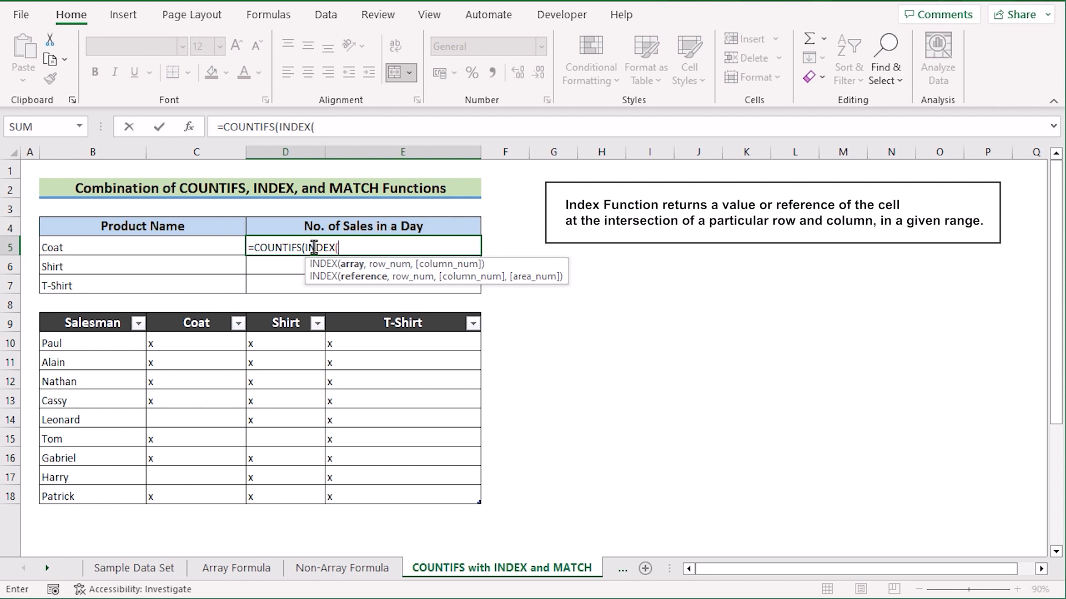
{"action": "type", "text": "T"}
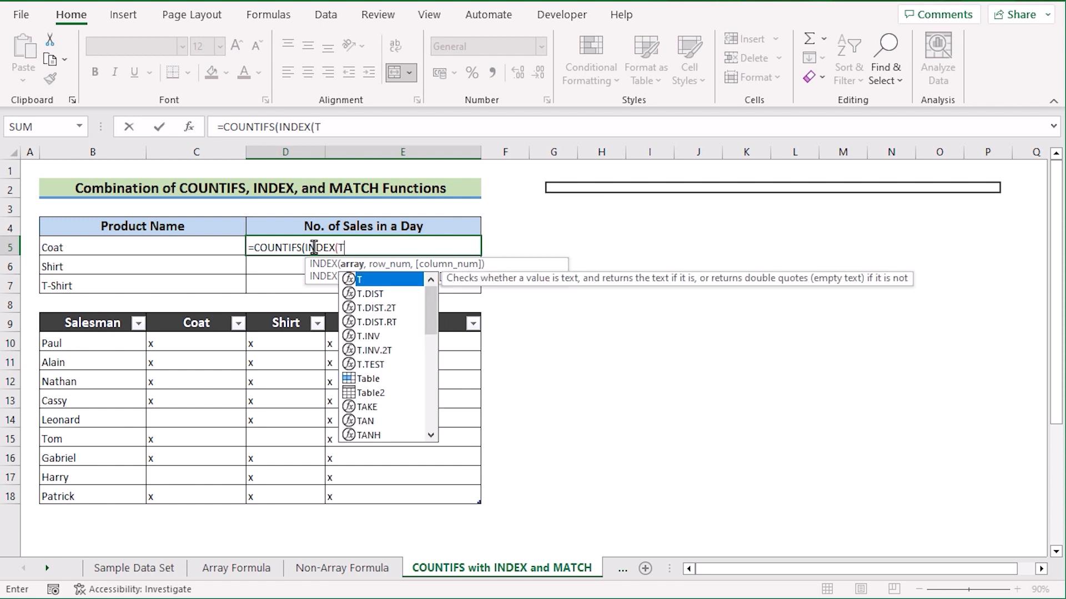
{"action": "type", "text": "abl"}
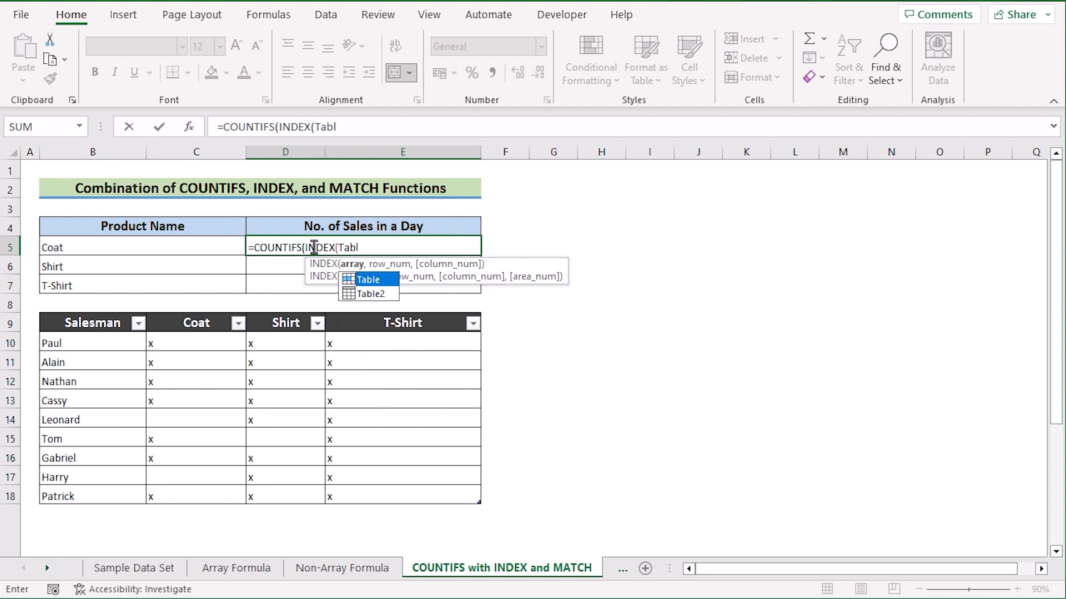
{"action": "type", "text": "e"}
{"action": "double_click", "coordinate": [369, 294]}
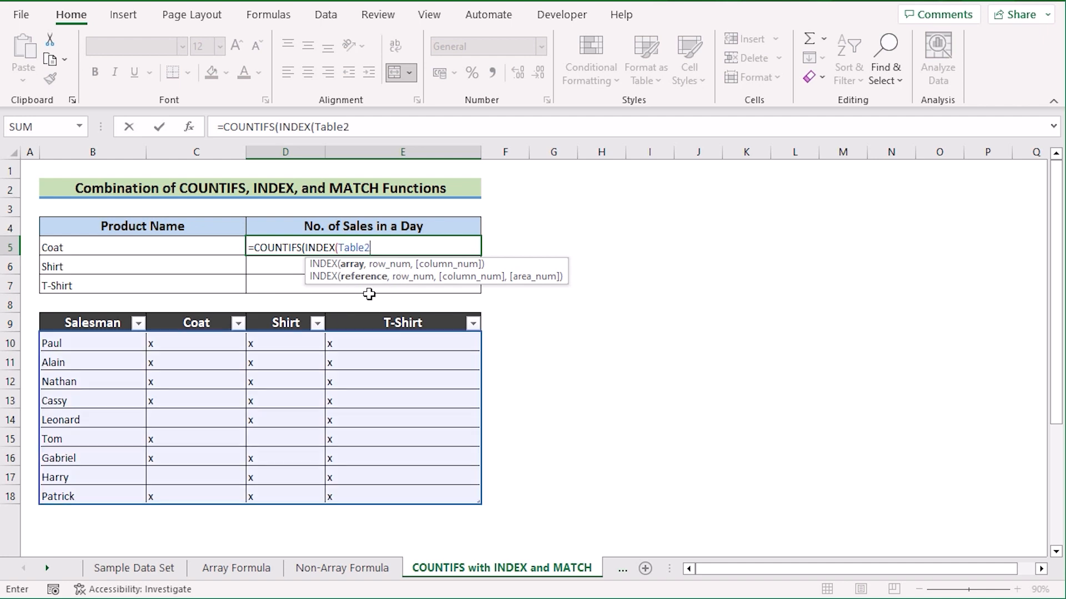
{"action": "type", "text": ","}
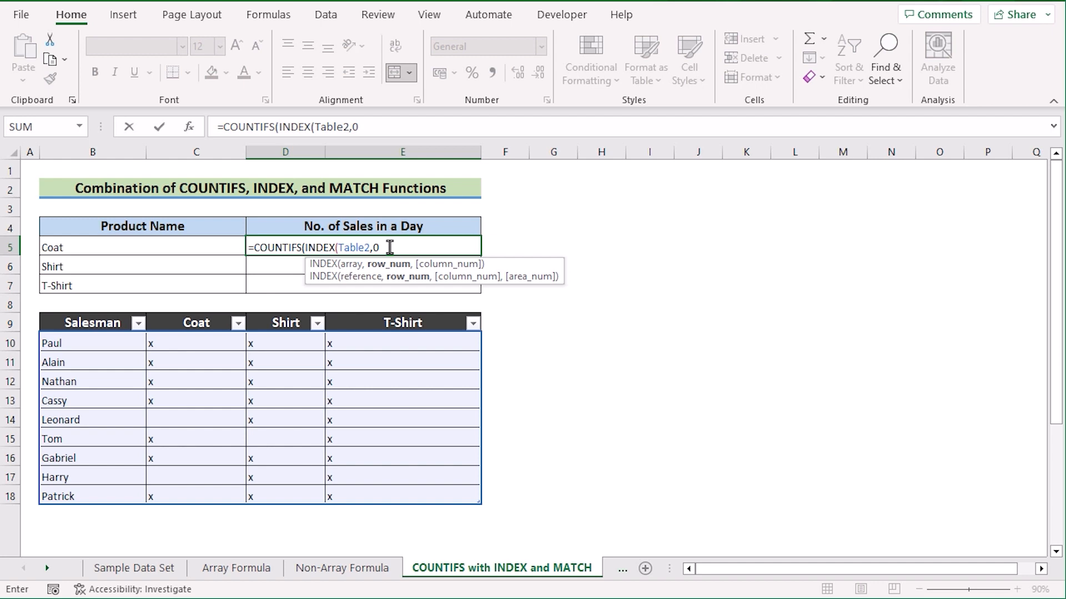
{"action": "type", "text": "0,"}
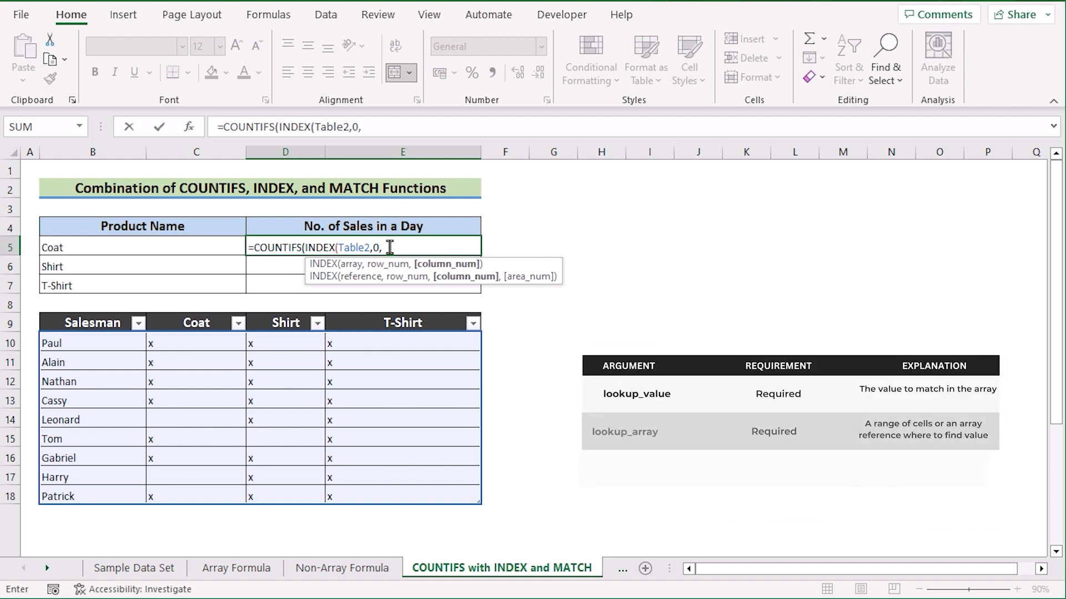
- Supply INDEX's column number with MATCH, looking up B5 in Table2[#Headers] with exact match 0, and close both functions
{"action": "type", "text": "MATCH"}
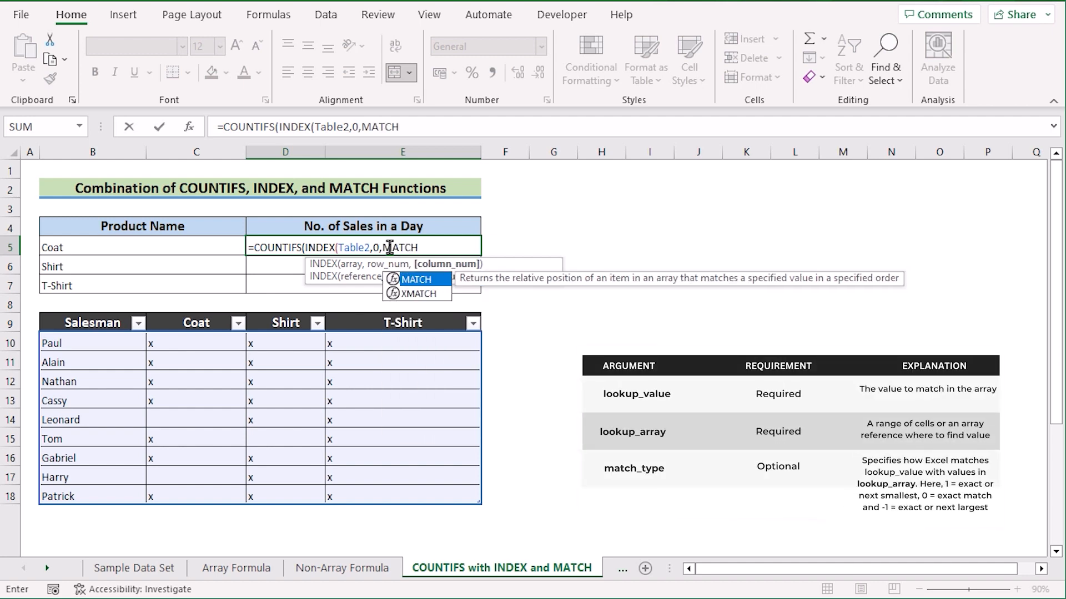
{"action": "type", "text": "("}
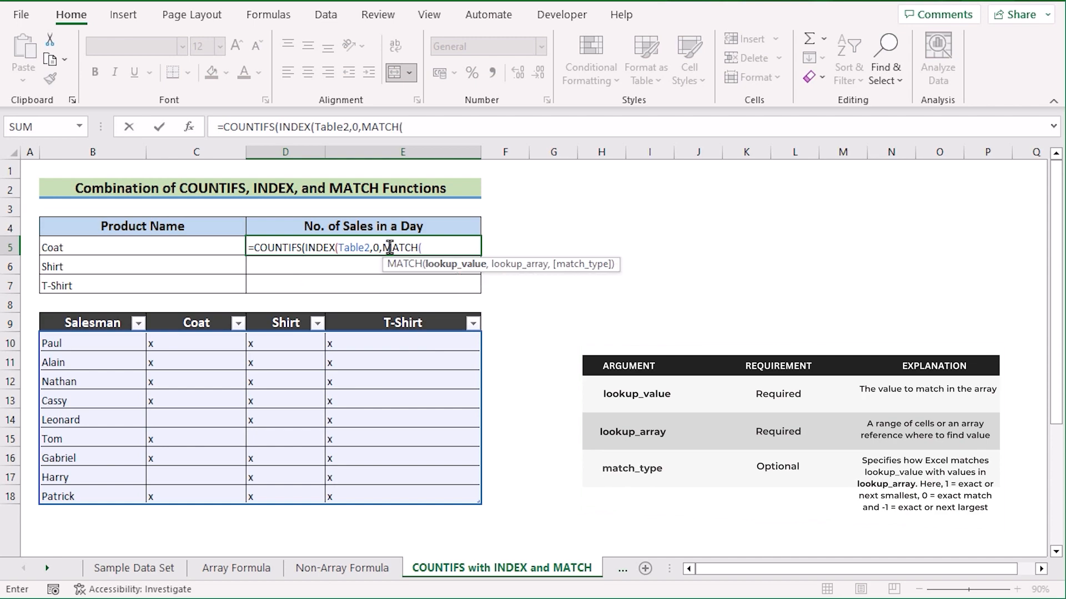
{"action": "left_click", "coordinate": [101, 244]}
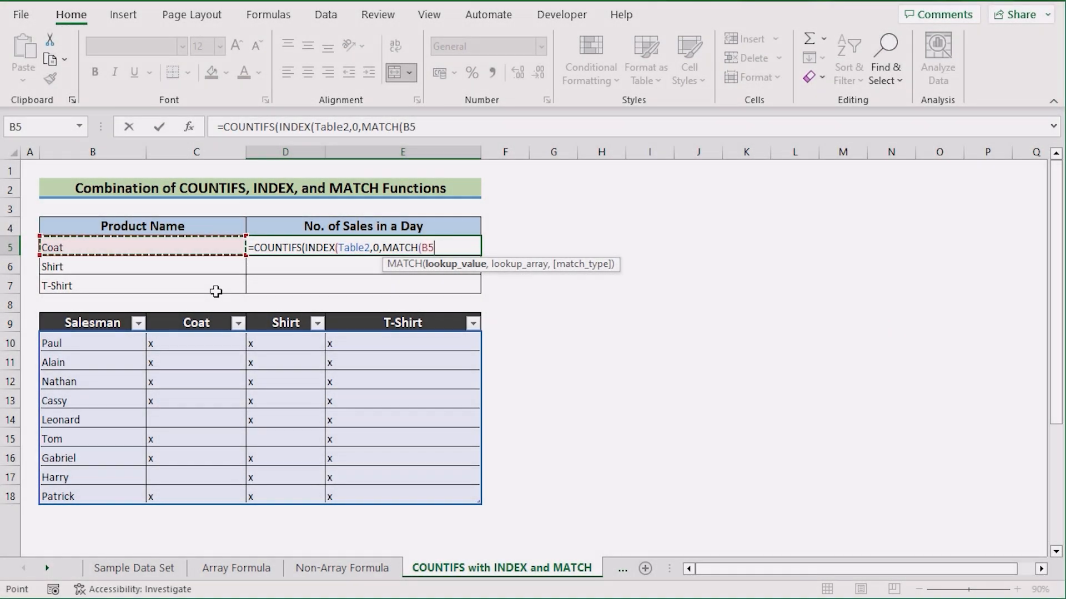
{"action": "type", "text": ","}
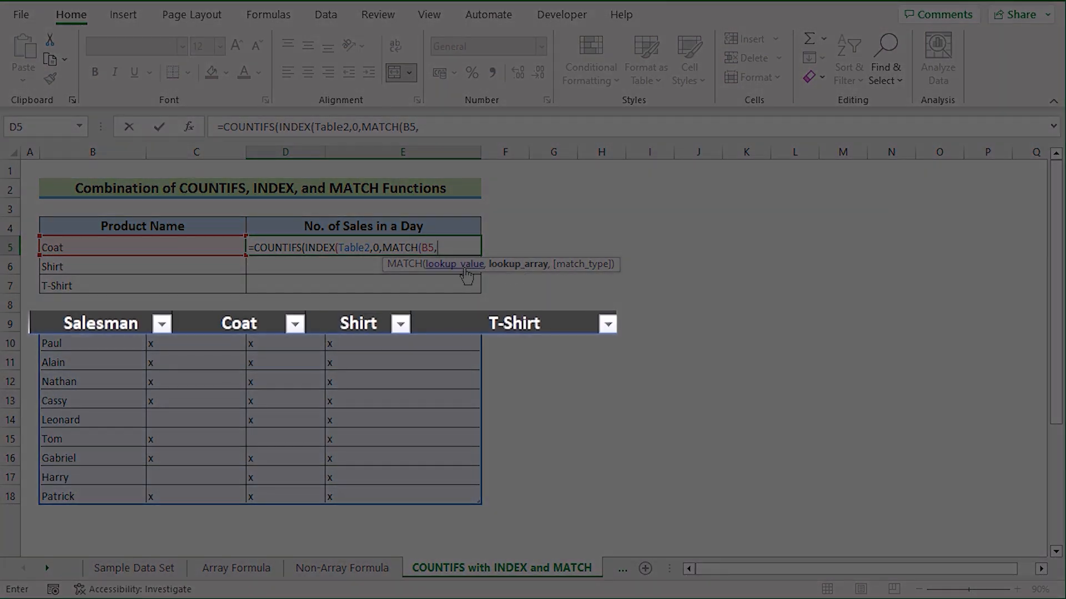
{"action": "left_click", "coordinate": [99, 322]}
{"action": "left_click_drag", "start_coordinate": [480, 325], "coordinate": [480, 324]}
{"action": "type", "text": ","}
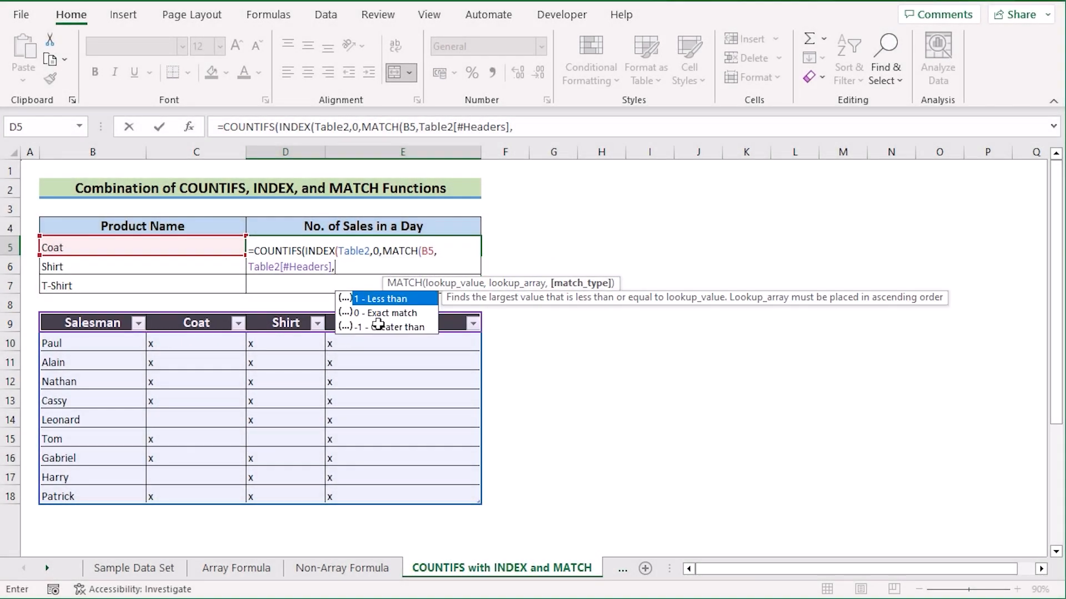
{"action": "double_click", "coordinate": [396, 312]}
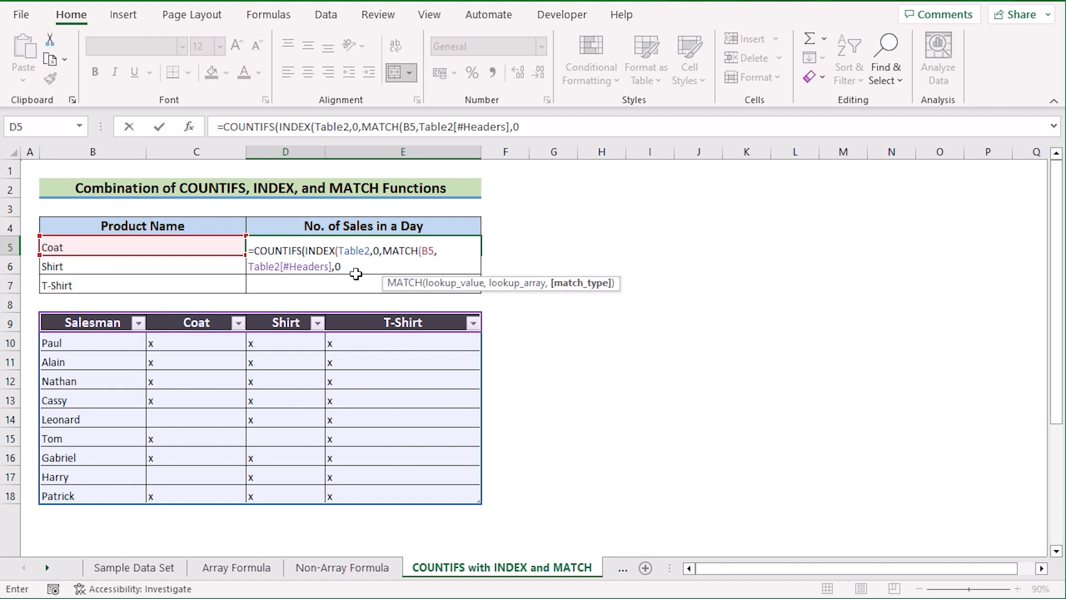
{"action": "type", "text": ")"}
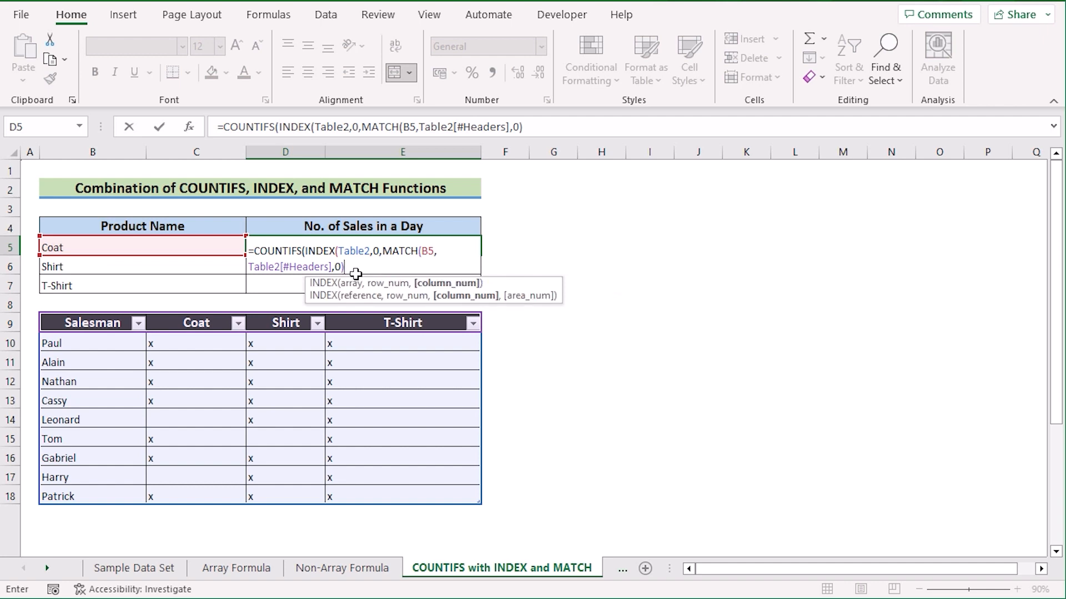
{"action": "type", "text": ")"}
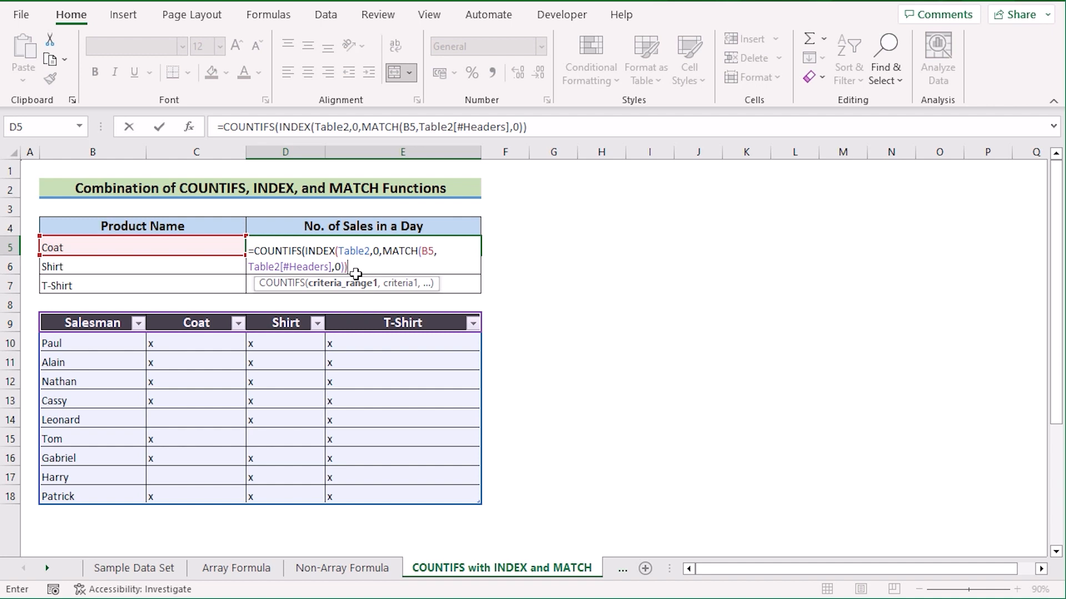
- Complete the D5 formula with "x" as the COUNTIFS criterion, and fill it down to D7 for Shirt and T-Shirt
{"action": "type", "text": ","}
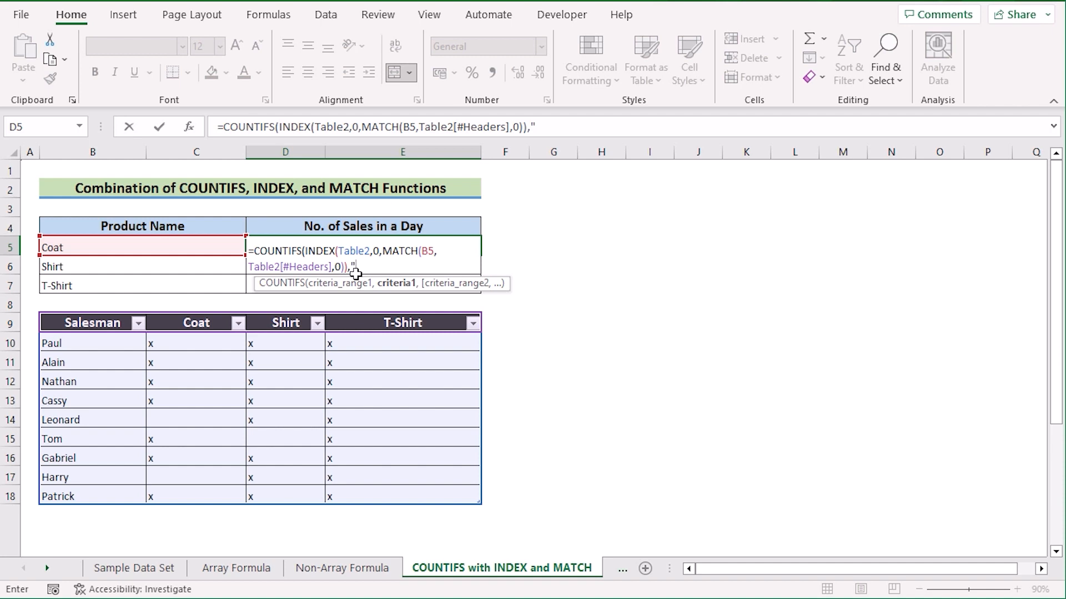
{"action": "type", "text": "\"x\""}
{"action": "key", "text": "Return"}
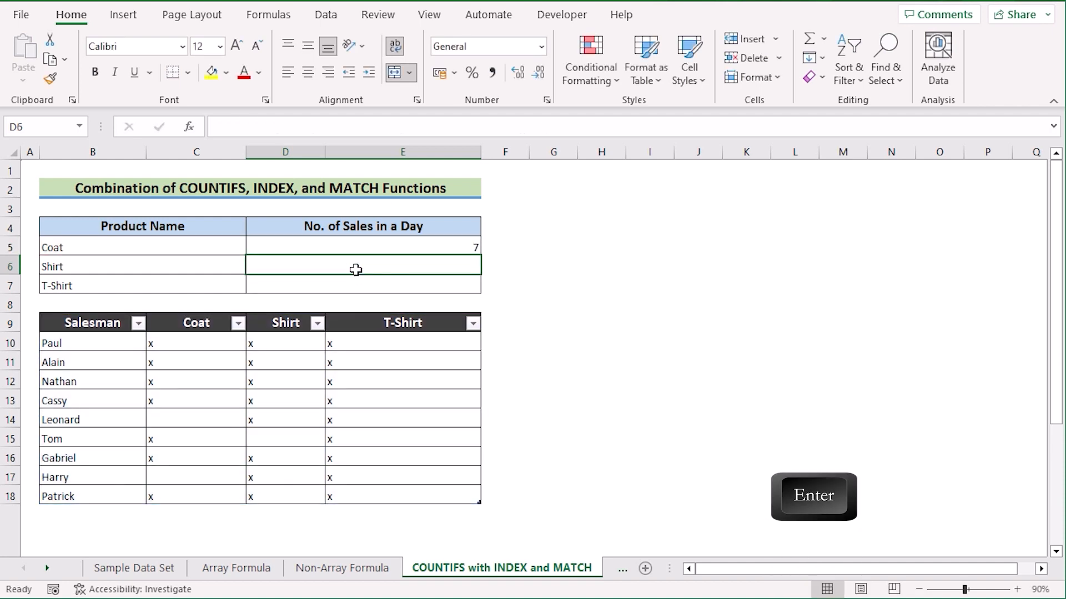
{"action": "left_click", "coordinate": [378, 251]}
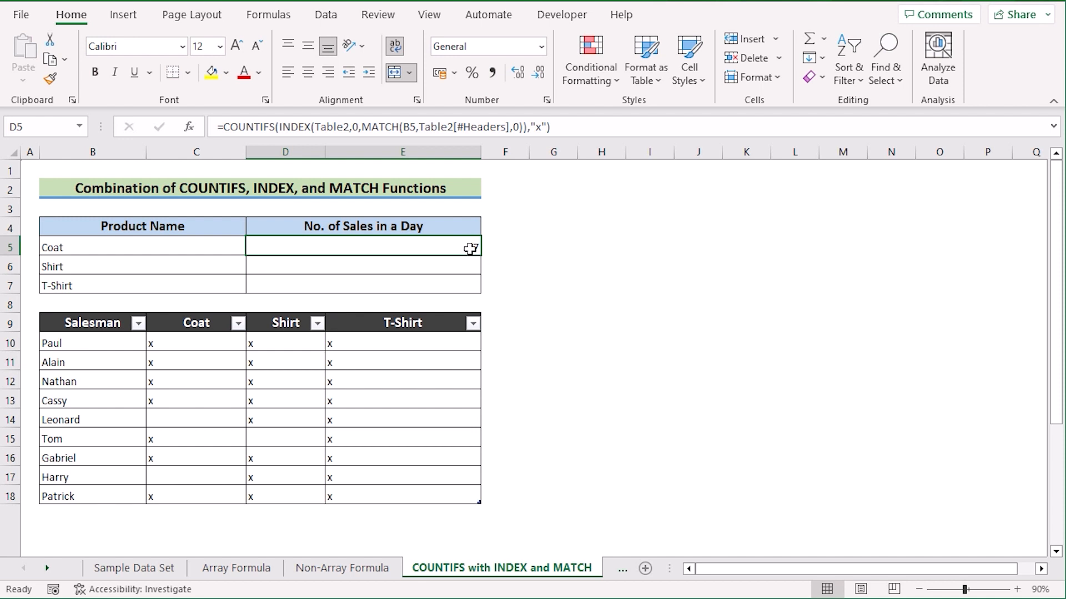
{"action": "left_click_drag", "start_coordinate": [481, 257], "coordinate": [476, 293]}
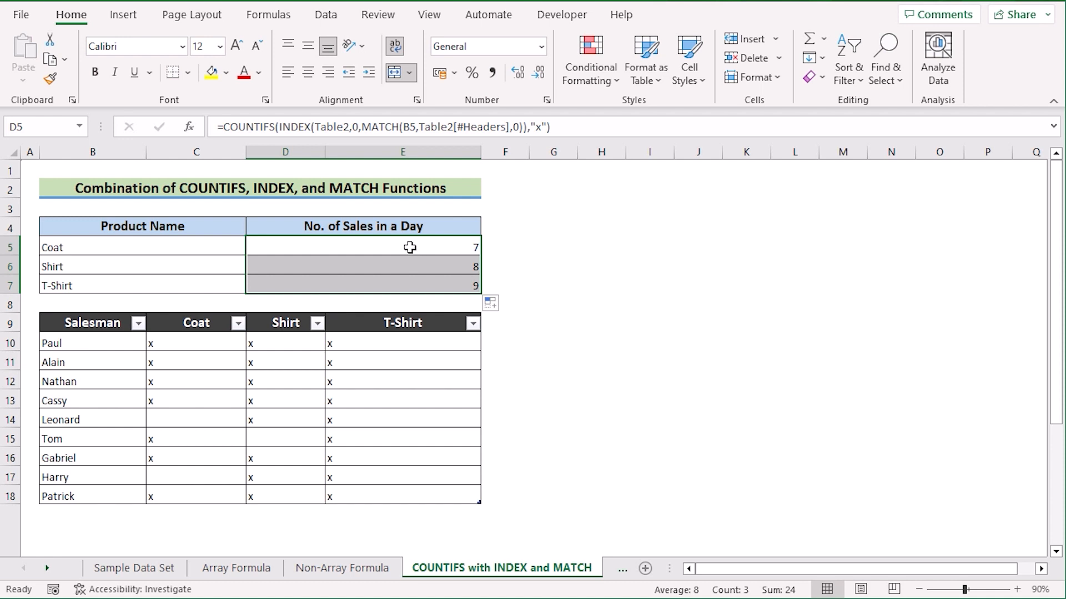
- Review the references in the D5 formula and the Coat entry in B5 that it looks up
{"action": "double_click", "coordinate": [378, 247]}
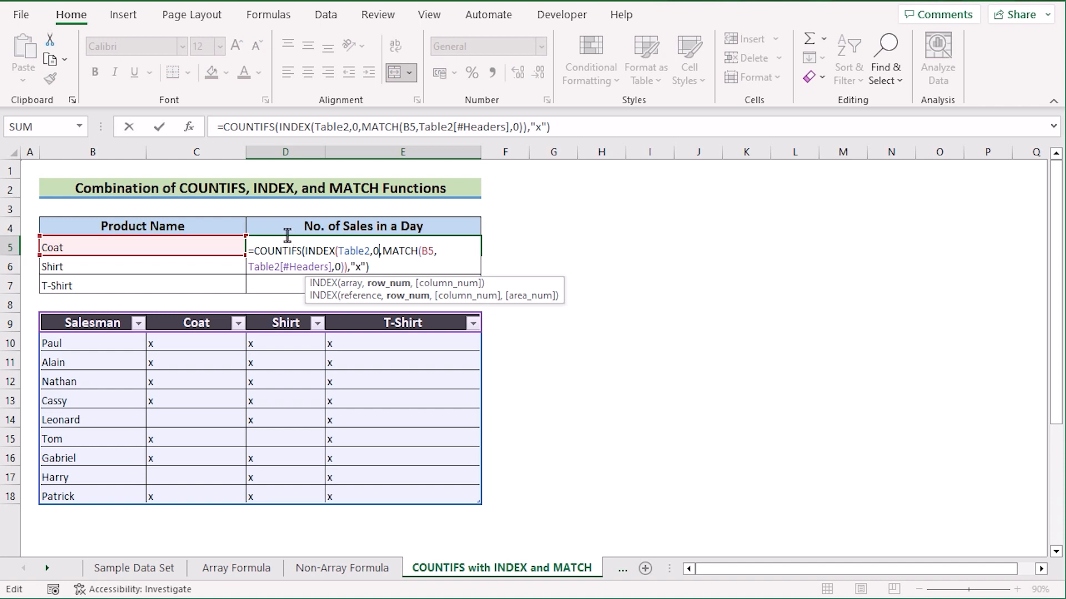
{"action": "key", "text": "ctrl+Return"}
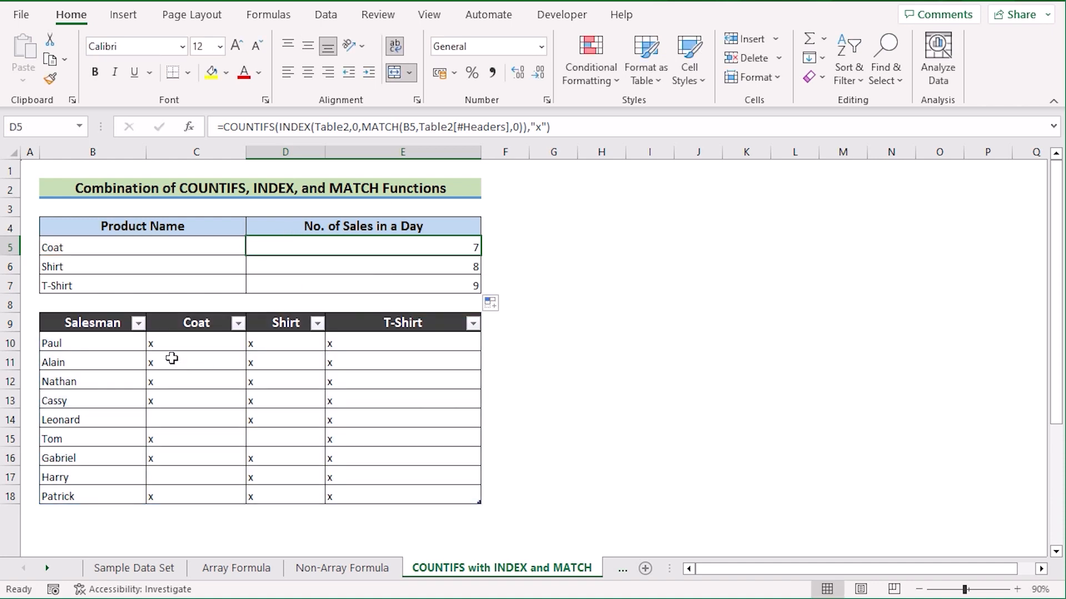
{"action": "left_click", "coordinate": [112, 247]}
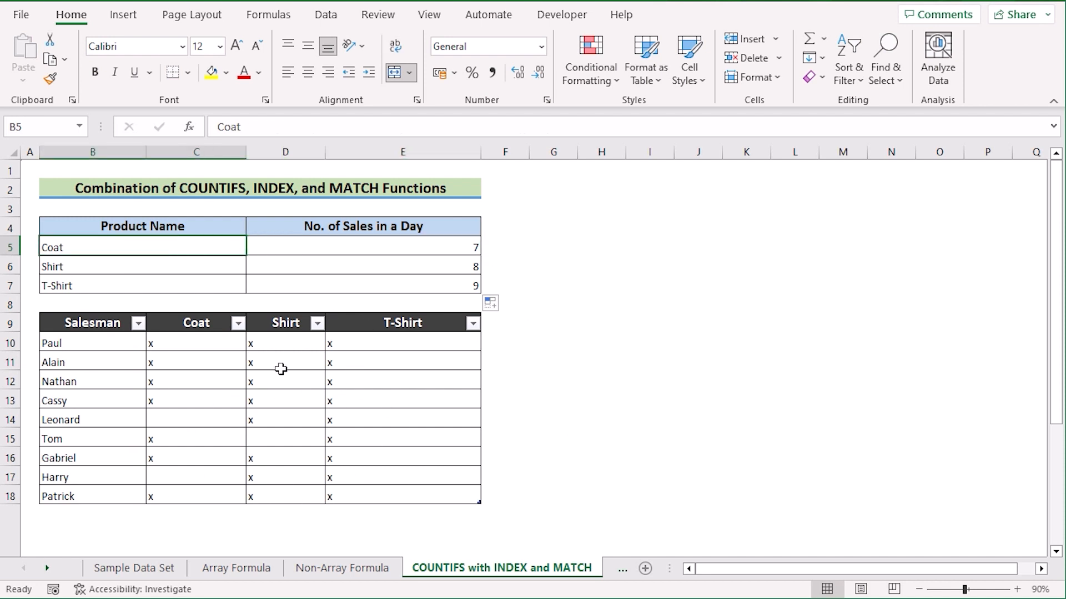
{"action": "left_click", "coordinate": [411, 253]}
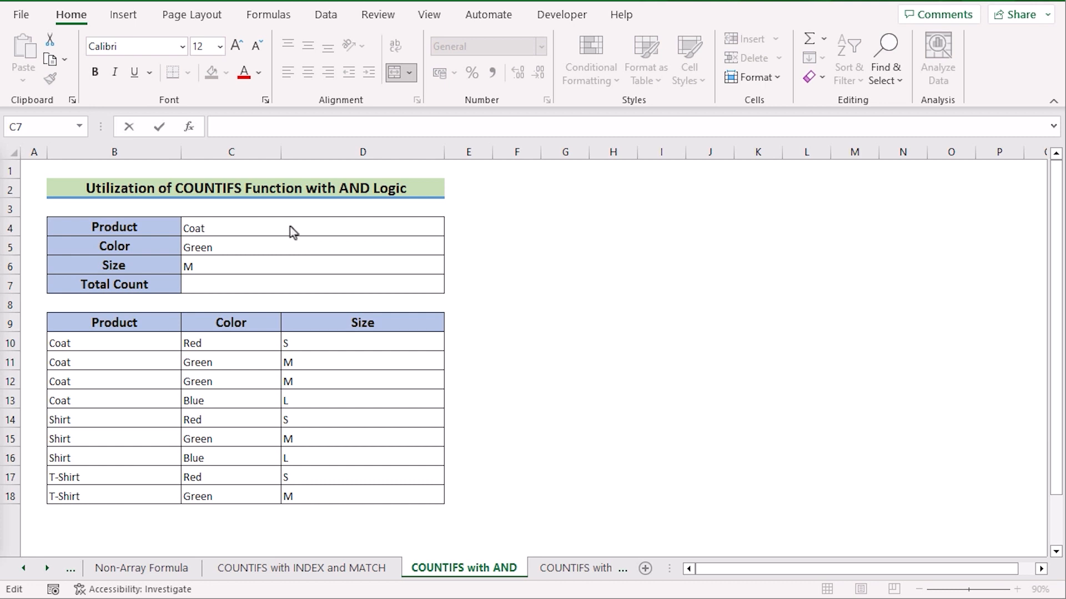
- Examine the title, the Product, Color and Size columns, and the criteria labels in B4 to B6 on the COUNTIFS with AND sheet
{"action": "left_click", "coordinate": [166, 189]}
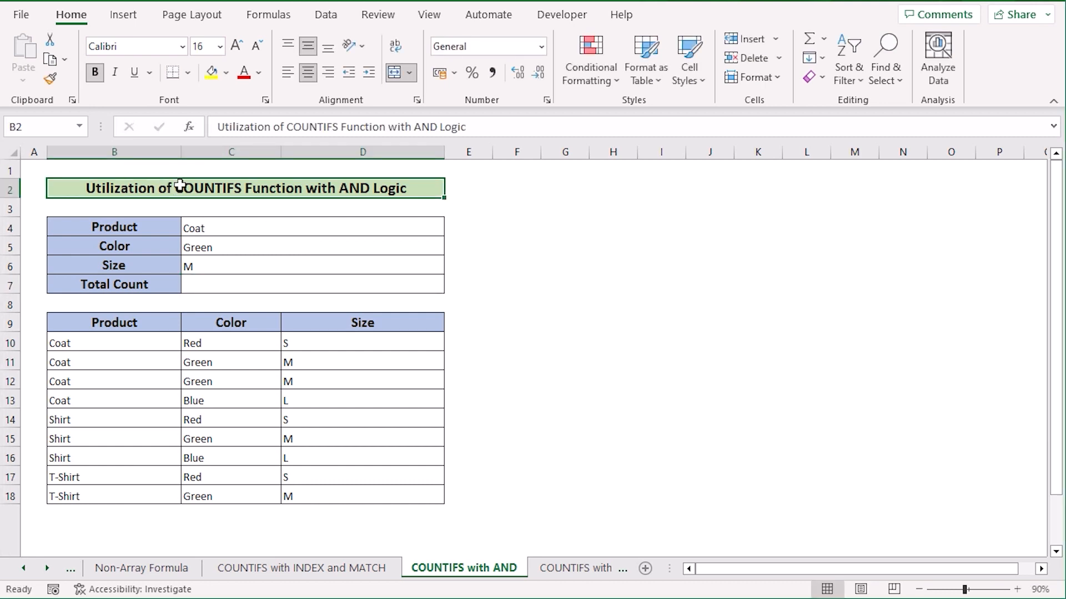
{"action": "left_click", "coordinate": [125, 326]}
{"action": "left_click", "coordinate": [215, 329]}
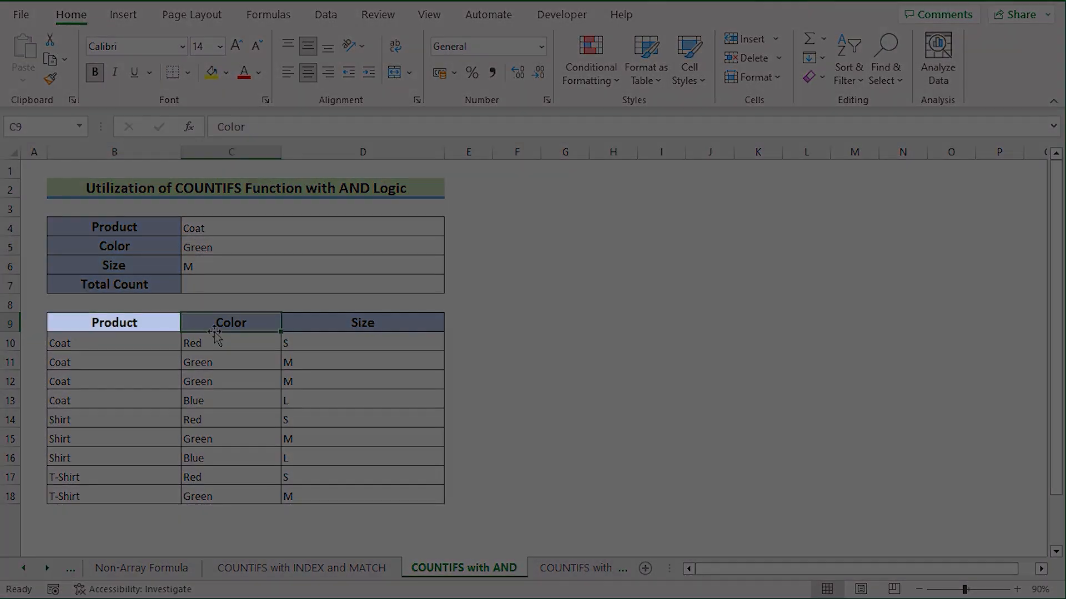
{"action": "left_click", "coordinate": [317, 327]}
{"action": "left_click", "coordinate": [167, 152]}
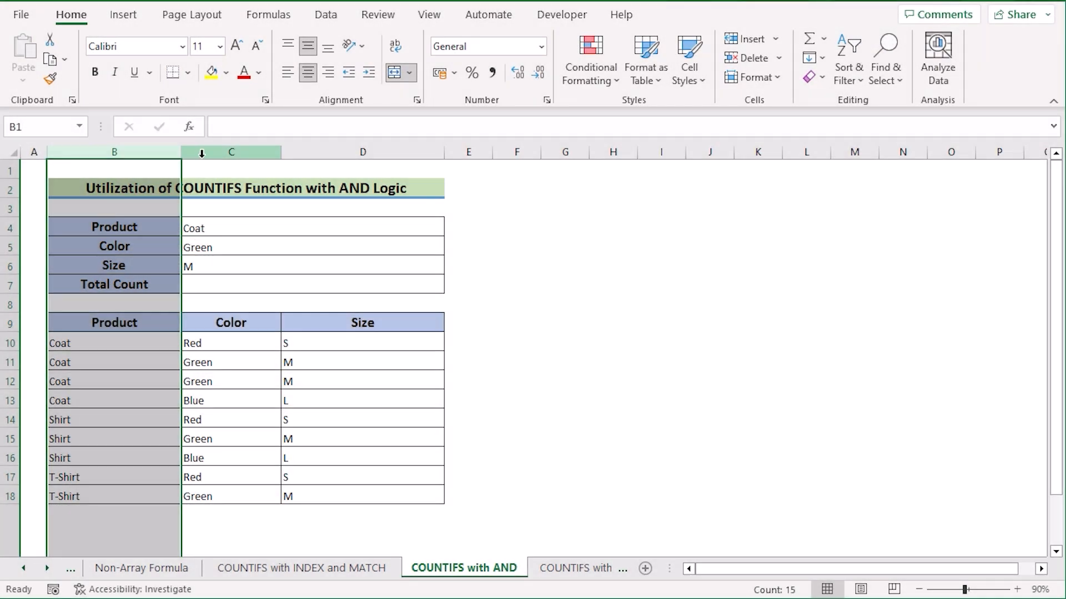
{"action": "left_click", "coordinate": [201, 153]}
{"action": "left_click", "coordinate": [323, 152]}
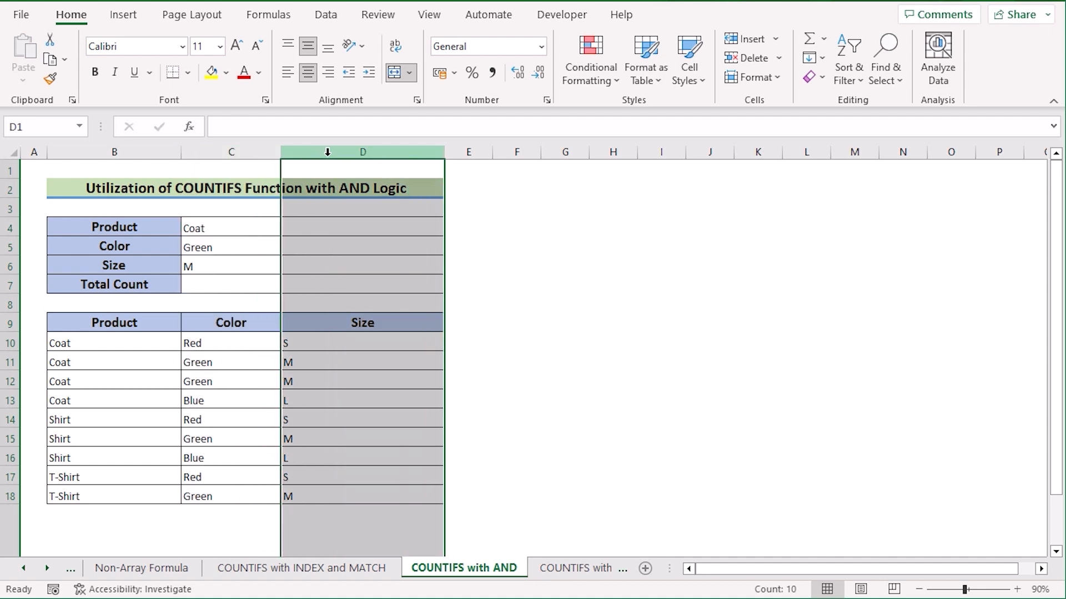
{"action": "left_click", "coordinate": [146, 225]}
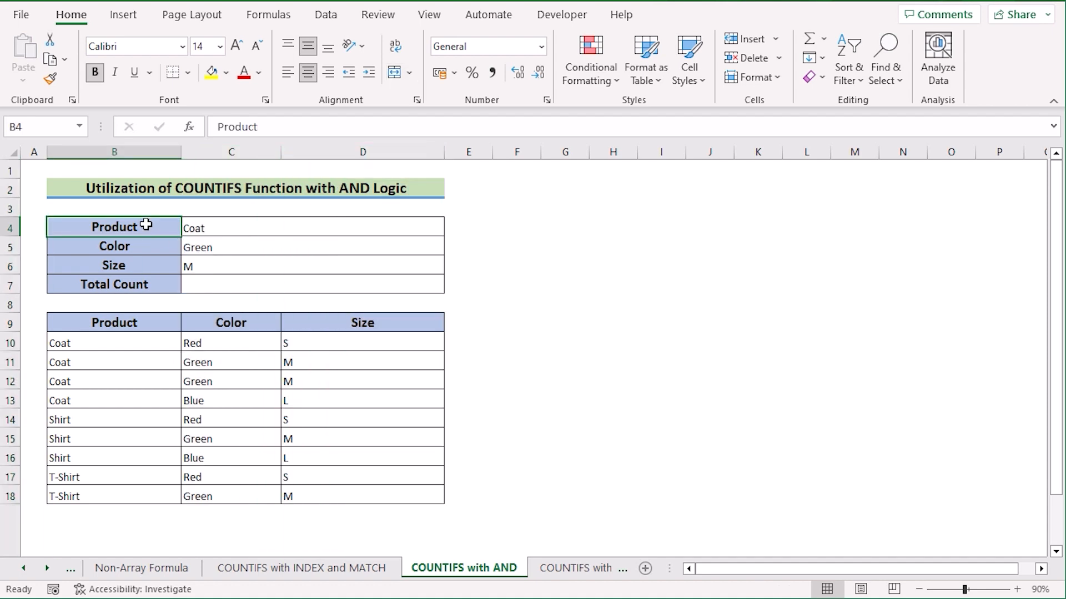
{"action": "left_click", "coordinate": [143, 248]}
{"action": "left_click", "coordinate": [143, 265]}
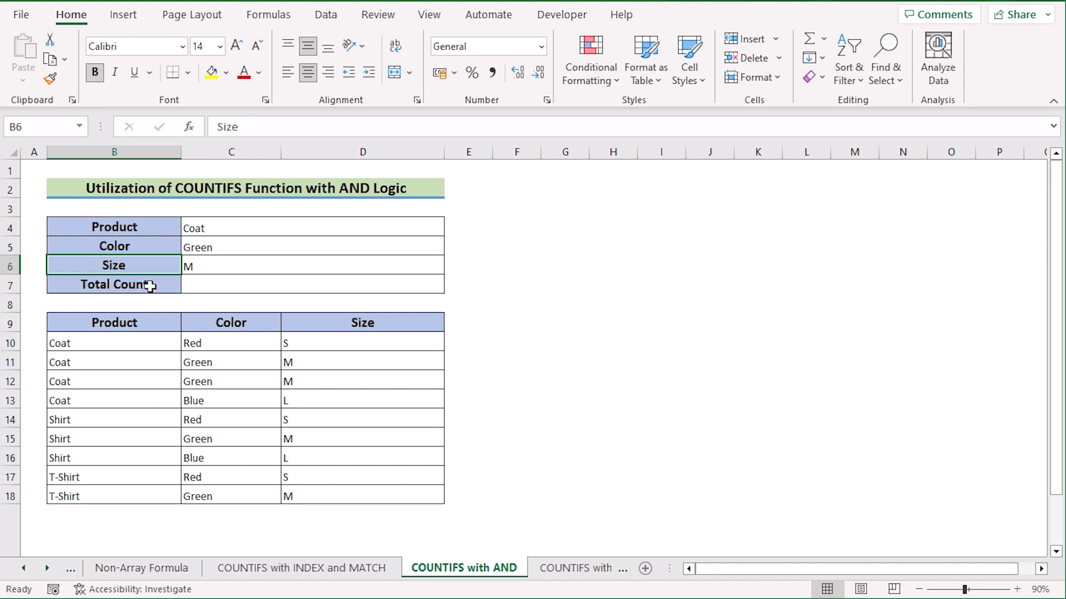
- Begin a COUNTIFS formula in the Total Count cell C7 with B10:B18 as the first criteria range and C4 as its criterion
{"action": "left_click", "coordinate": [209, 284]}
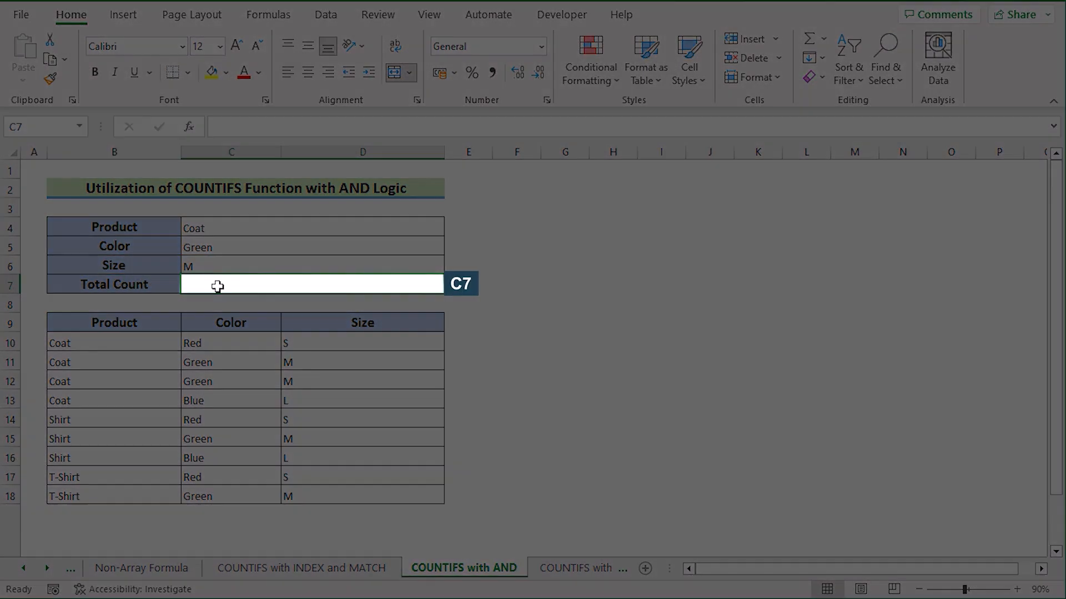
{"action": "double_click", "coordinate": [217, 287]}
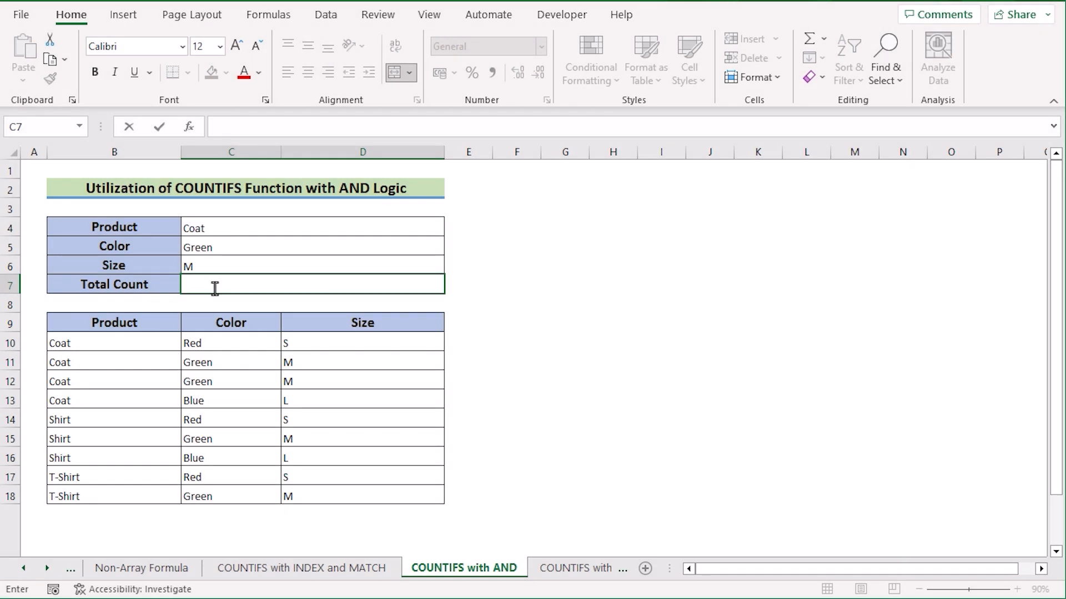
{"action": "type", "text": "="}
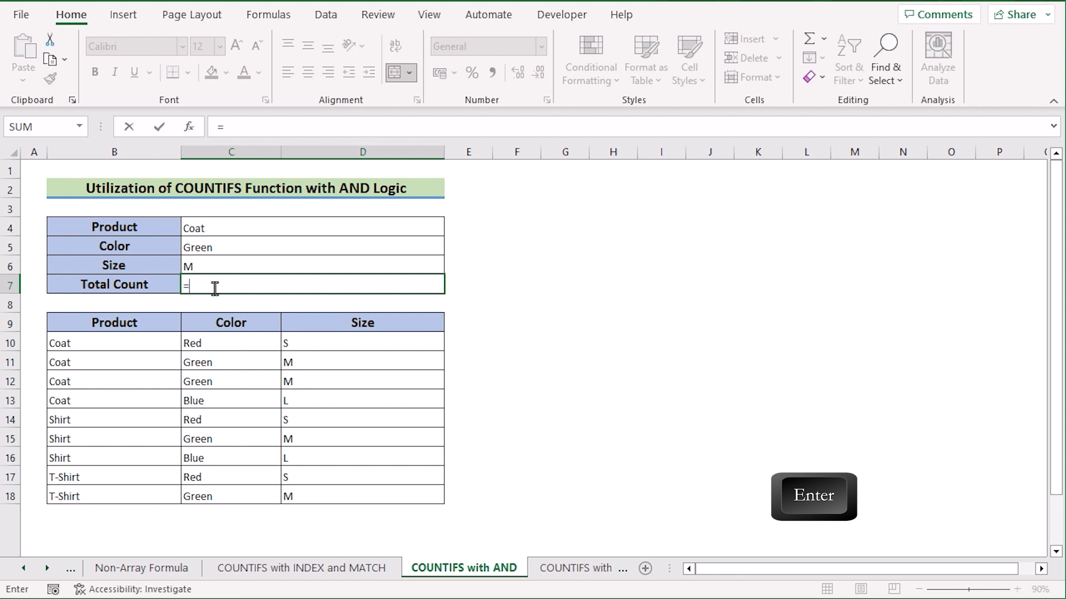
{"action": "type", "text": "CO"}
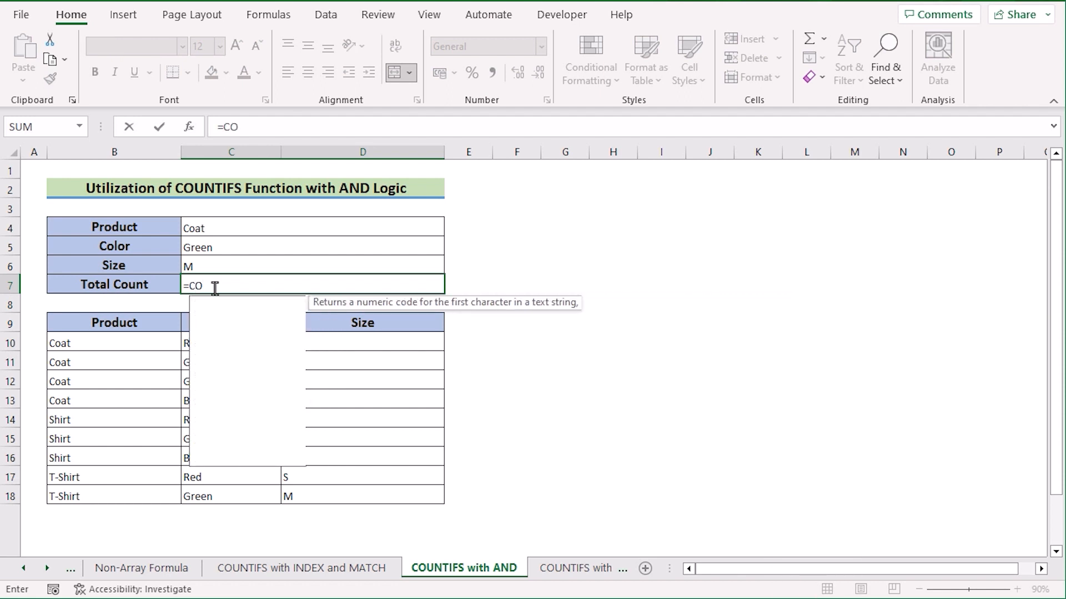
{"action": "type", "text": "UNTIF"}
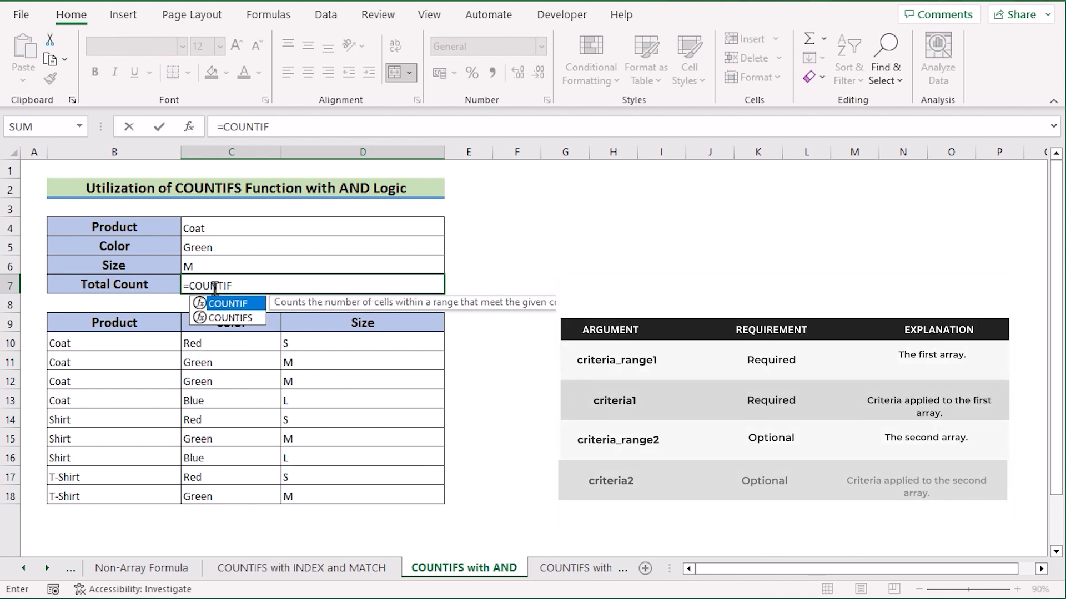
{"action": "type", "text": "S("}
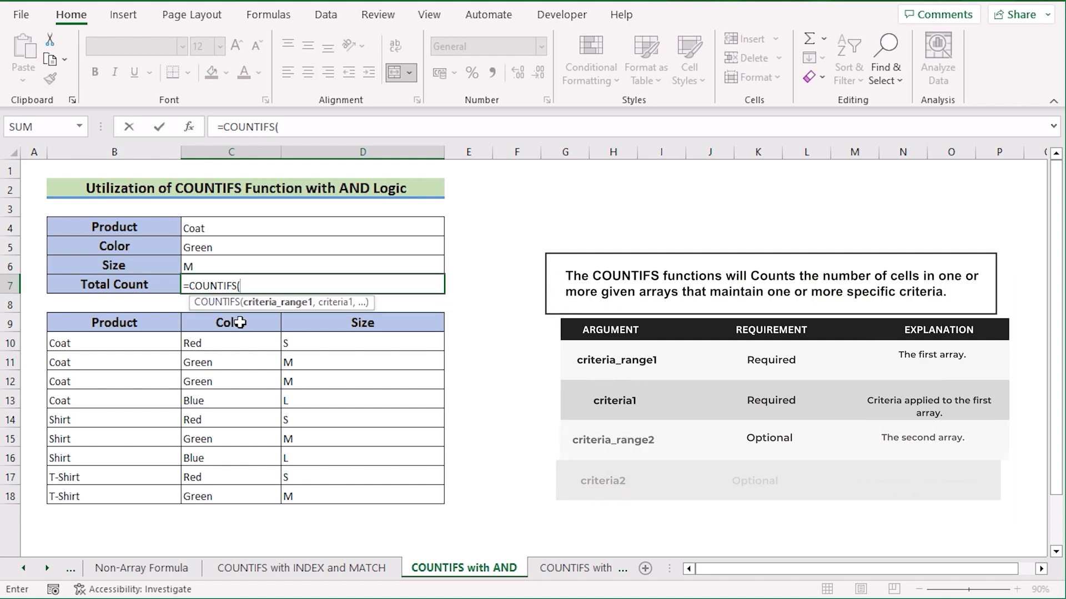
{"action": "left_click", "coordinate": [123, 343]}
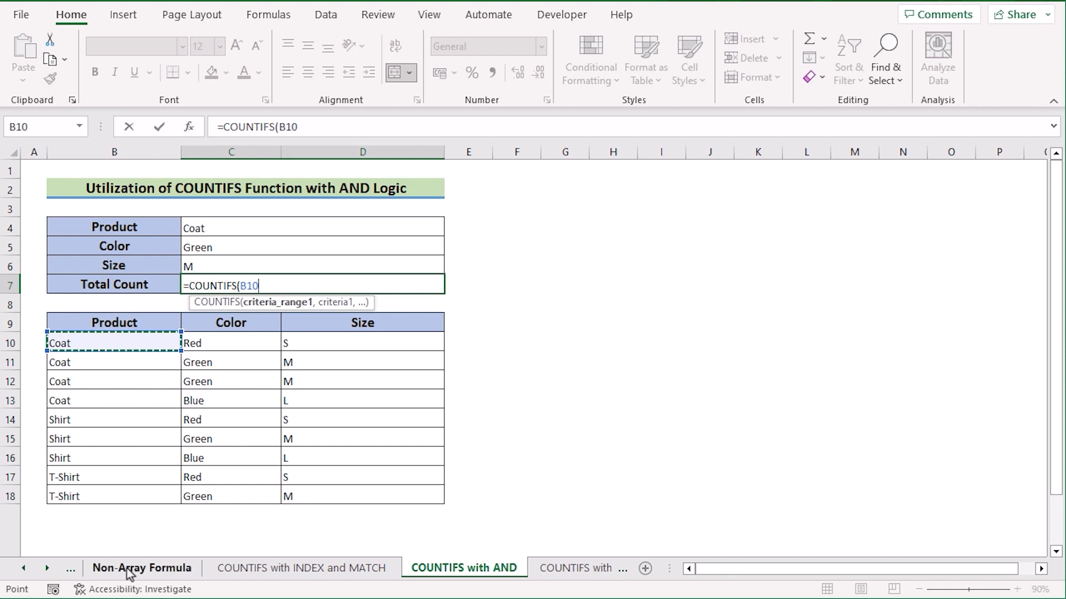
{"action": "left_click_drag", "start_coordinate": [126, 495], "coordinate": [126, 497]}
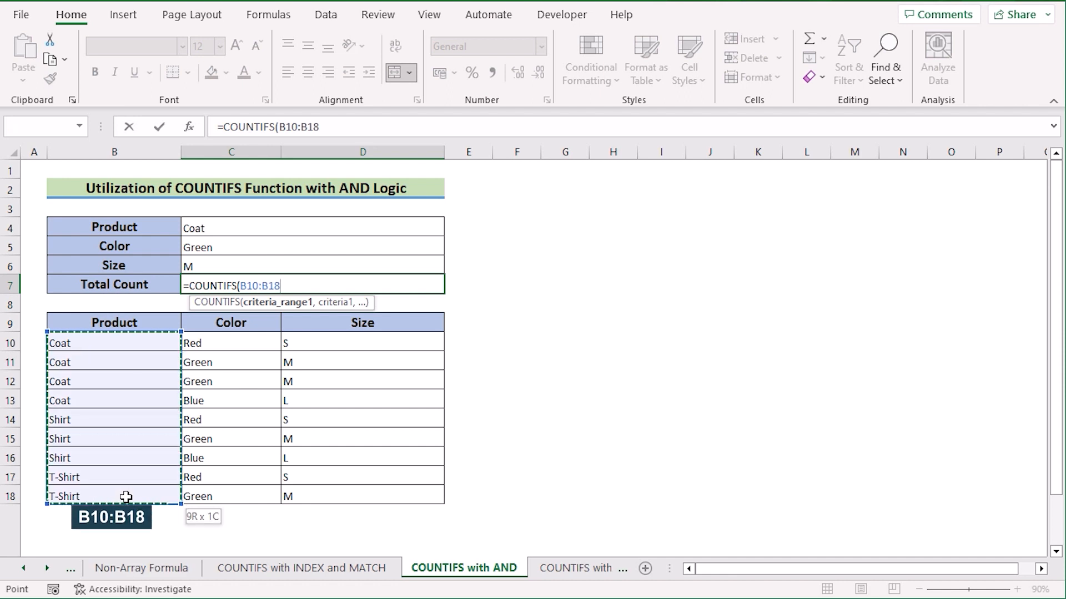
{"action": "type", "text": ","}
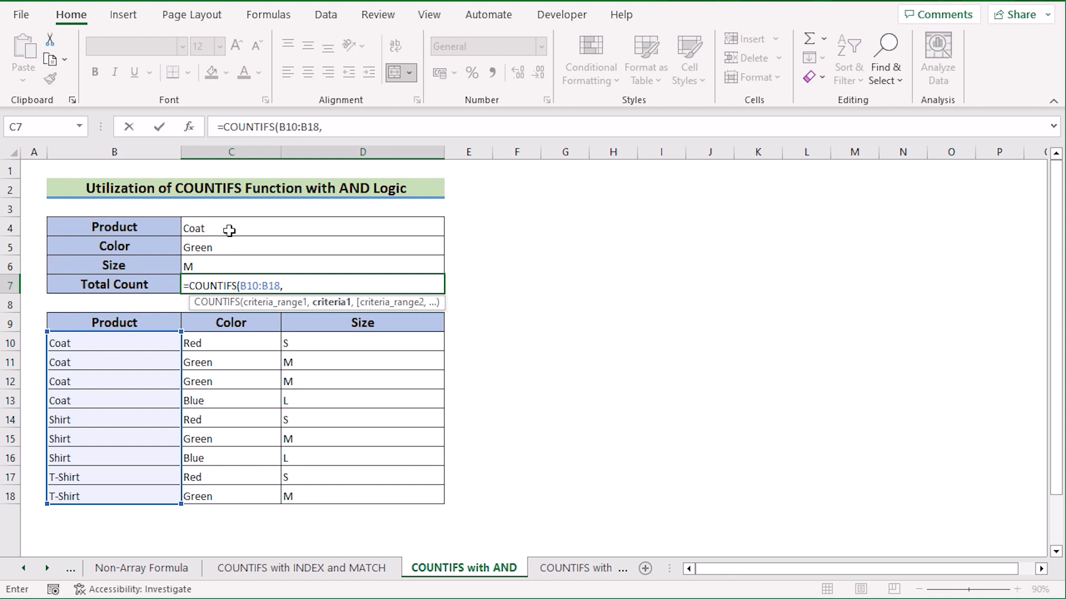
{"action": "left_click", "coordinate": [247, 229]}
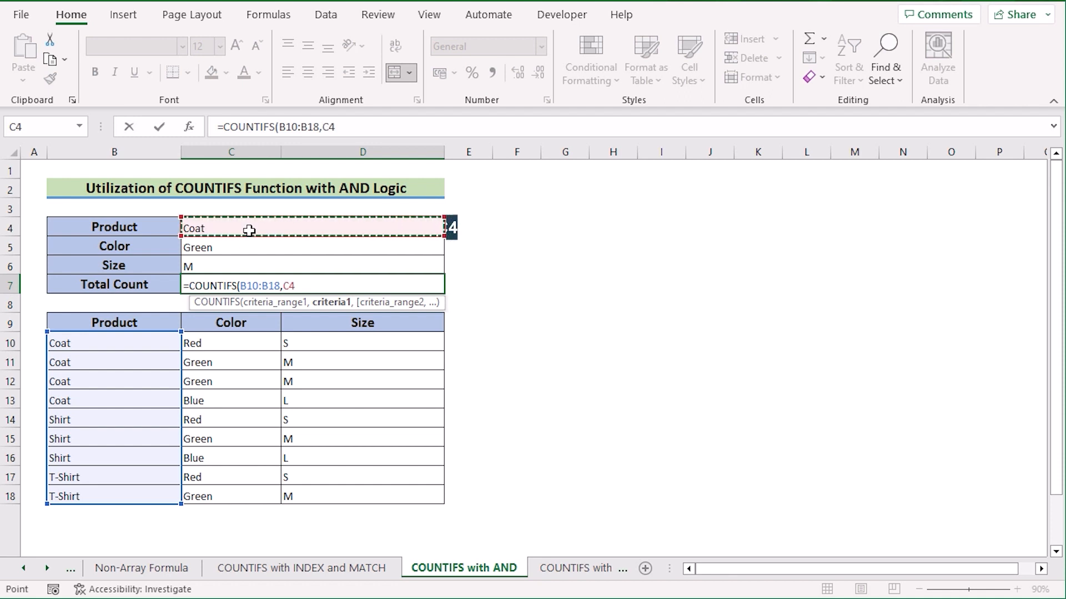
{"action": "type", "text": ","}
- Add C10:C18 as the second COUNTIFS criteria range, with the color in C5 as its criterion
{"action": "left_click_drag", "start_coordinate": [230, 340], "coordinate": [243, 499]}
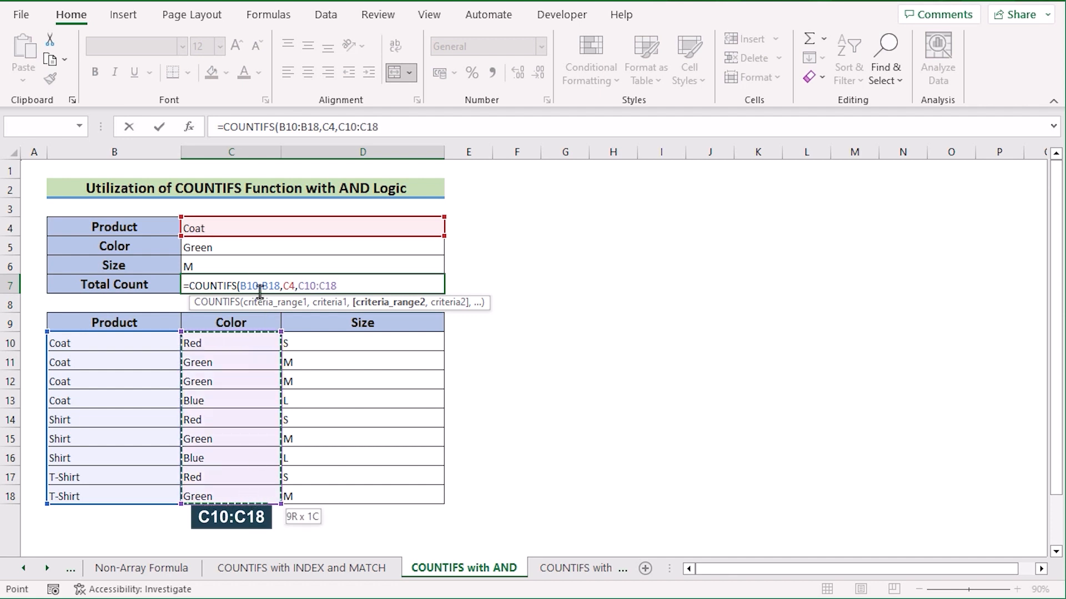
{"action": "type", "text": ","}
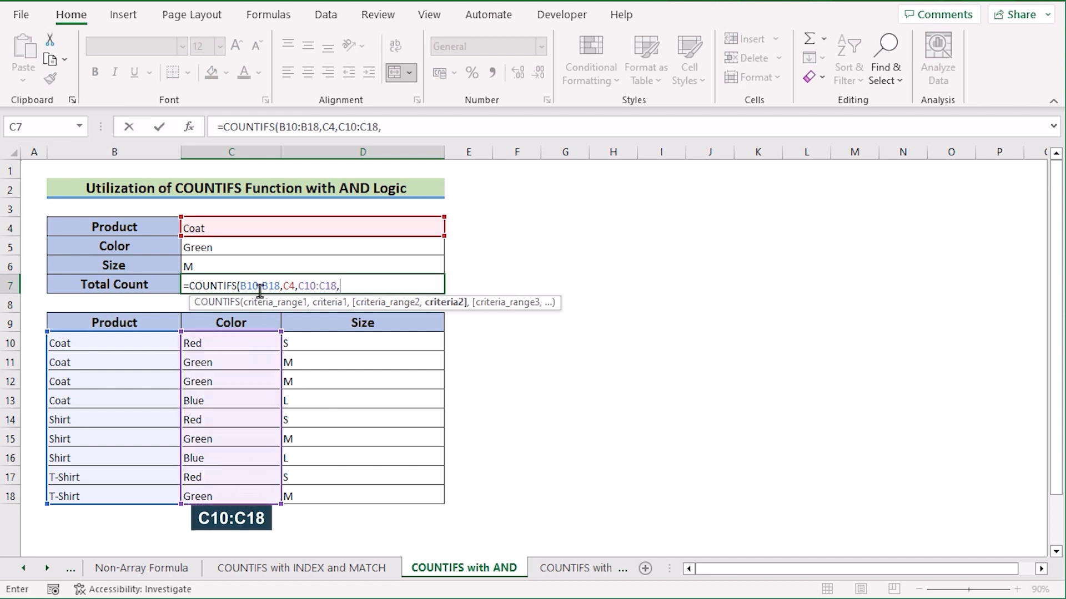
{"action": "left_click", "coordinate": [253, 246]}
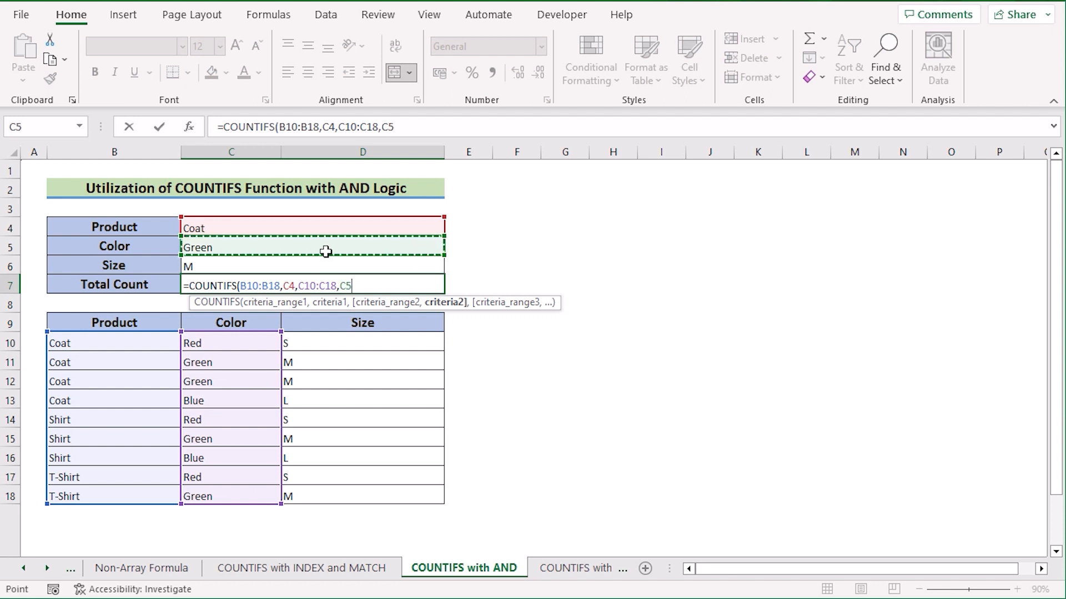
{"action": "type", "text": ","}
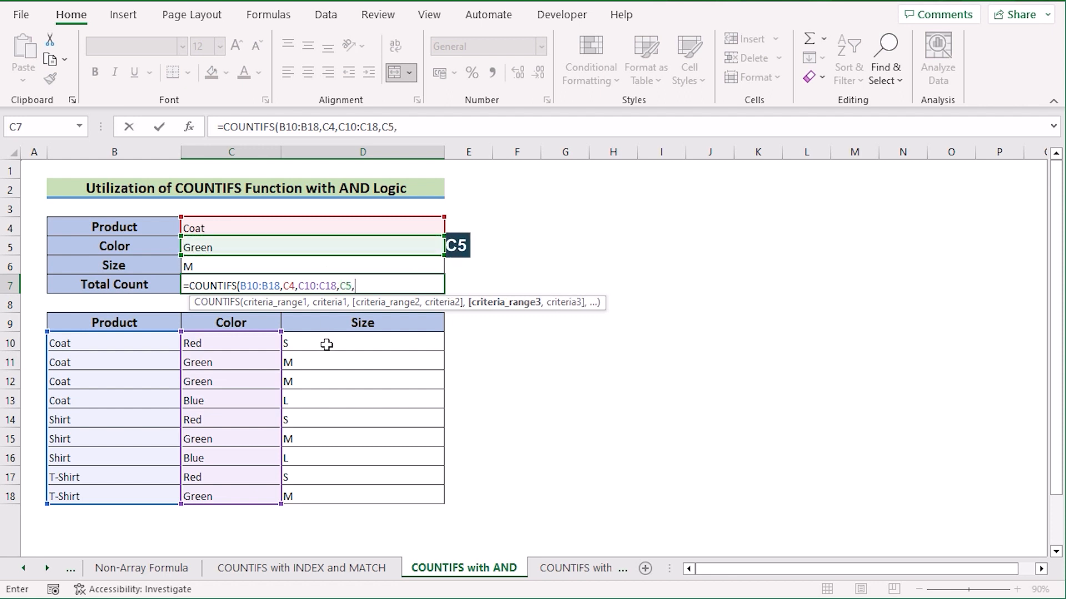
- Add D10:D18 with the size in C6 as the third COUNTIFS condition, and complete the C7 formula
{"action": "left_click_drag", "start_coordinate": [325, 345], "coordinate": [363, 495]}
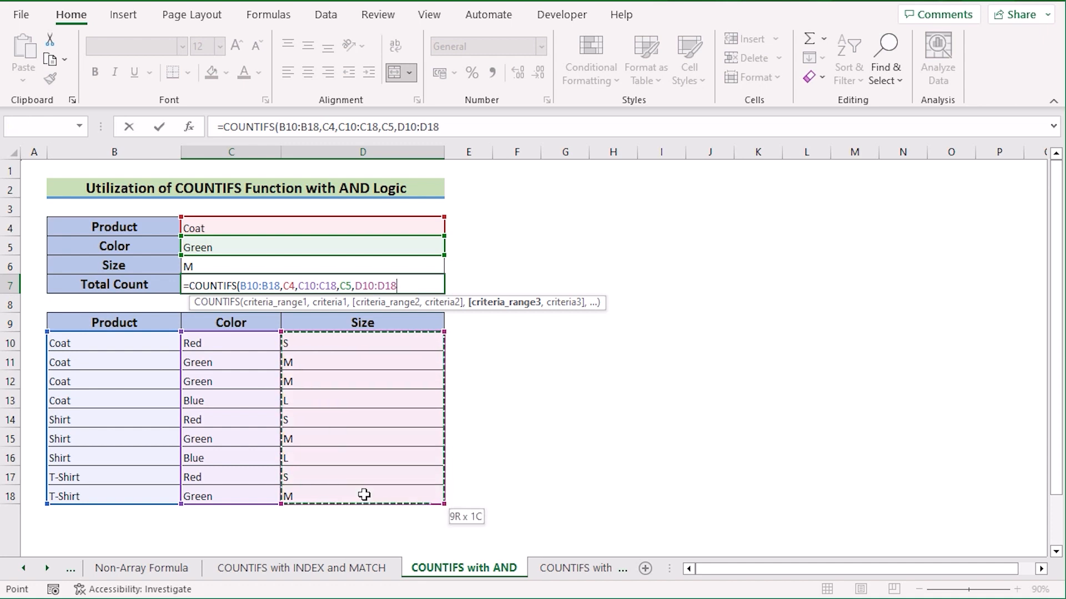
{"action": "type", "text": ","}
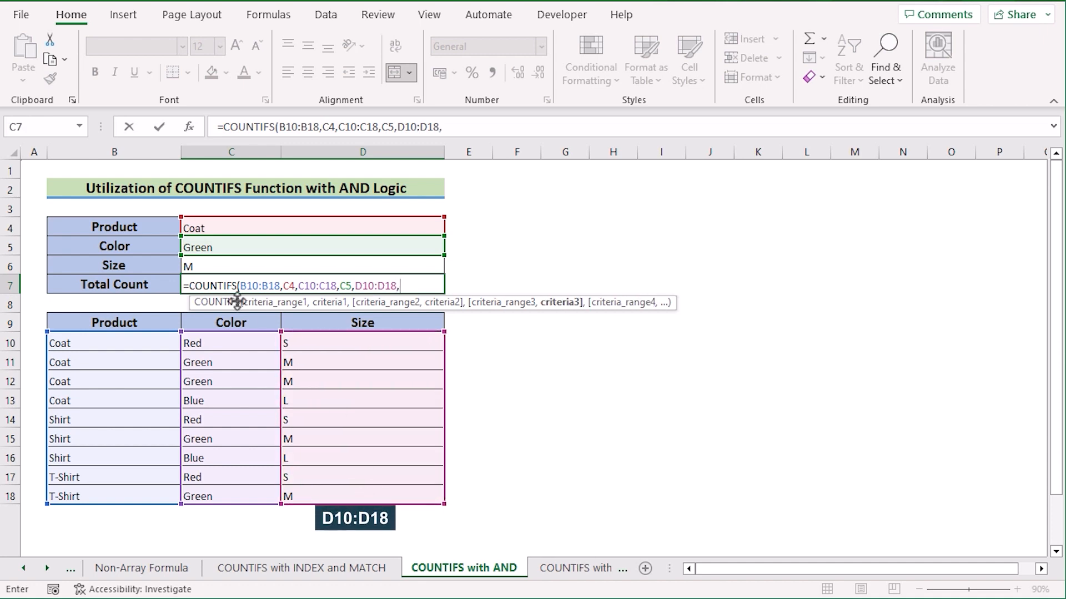
{"action": "left_click", "coordinate": [208, 267]}
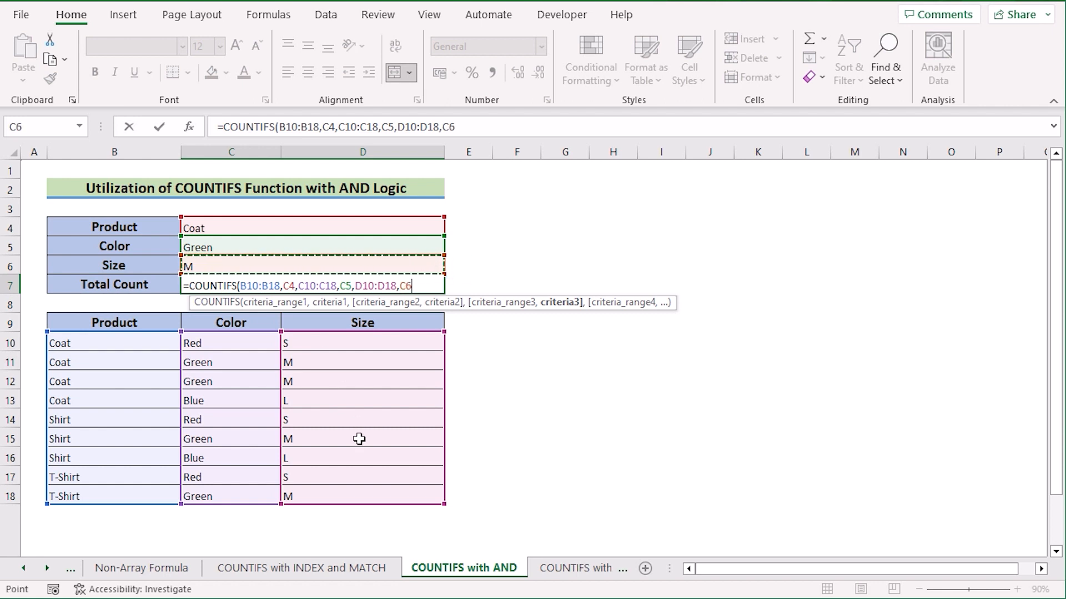
{"action": "type", "text": ")"}
{"action": "key", "text": "Return"}
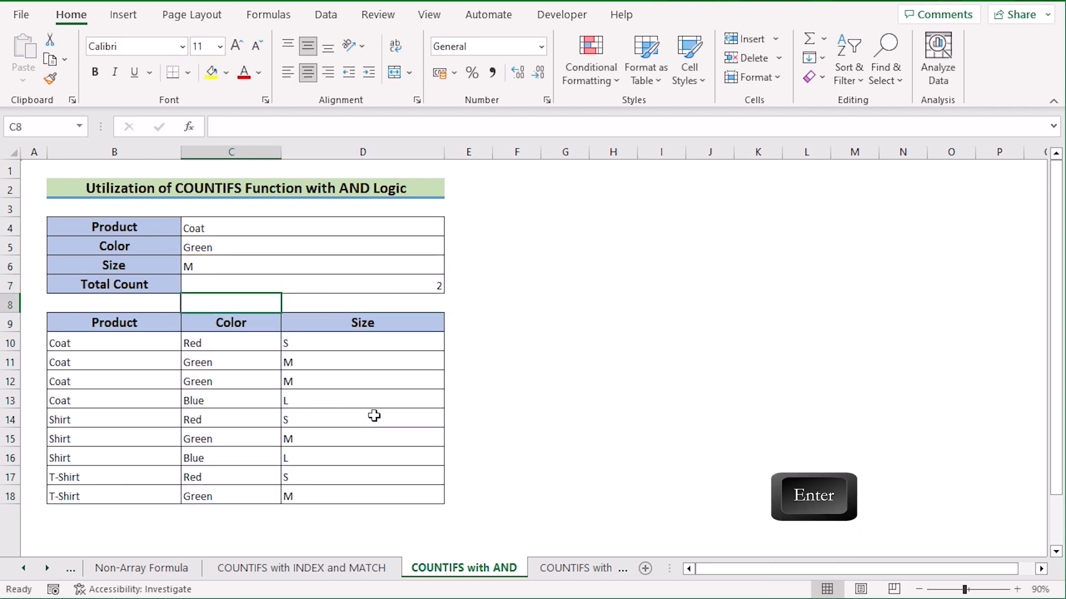
- Review the range and criterion pairs in the C7 COUNTIFS formula, leaving it unchanged
{"action": "left_click", "coordinate": [376, 287]}
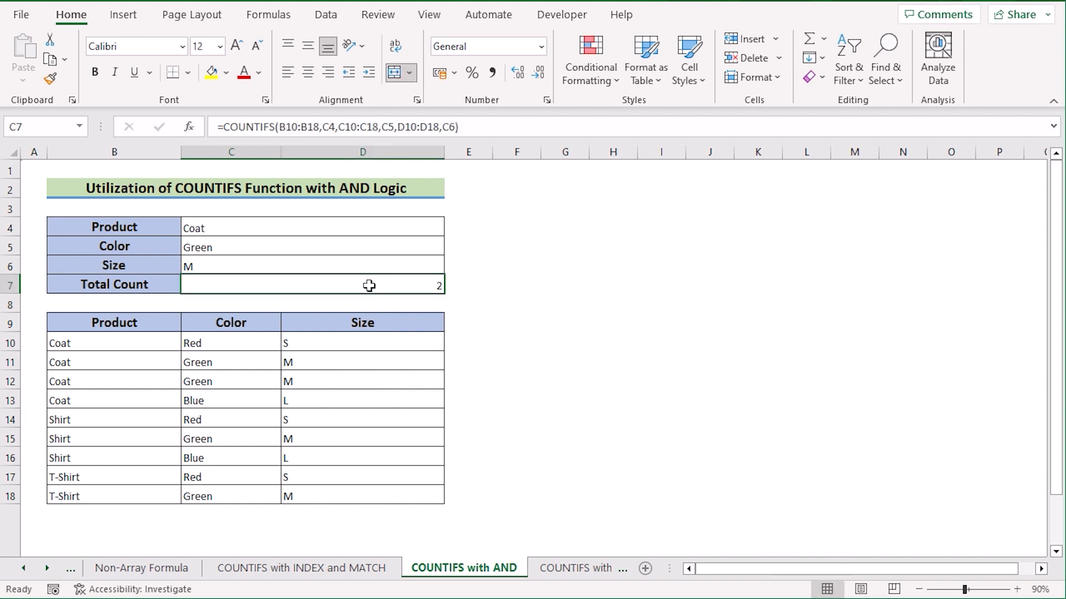
{"action": "double_click", "coordinate": [369, 285]}
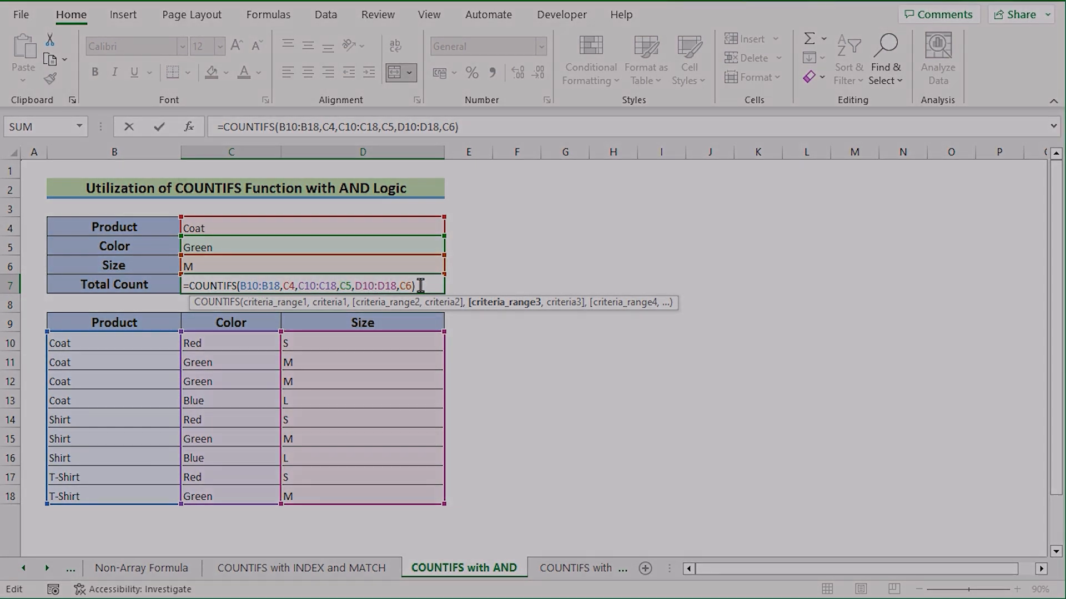
{"action": "left_click_drag", "start_coordinate": [421, 285], "coordinate": [183, 285]}
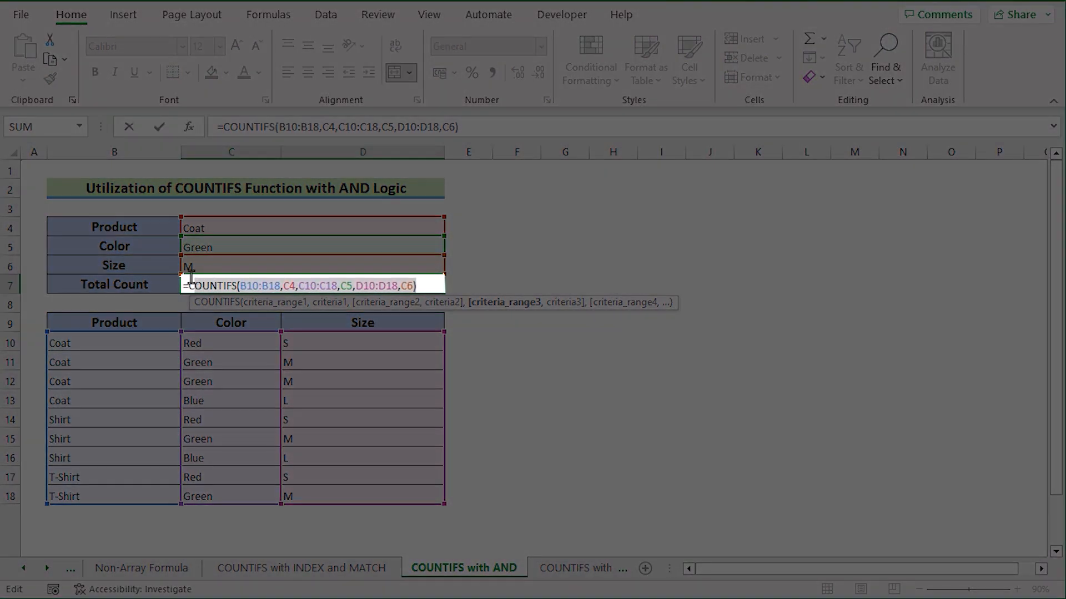
{"action": "left_click", "coordinate": [431, 286]}
{"action": "left_click_drag", "start_coordinate": [240, 285], "coordinate": [427, 286]}
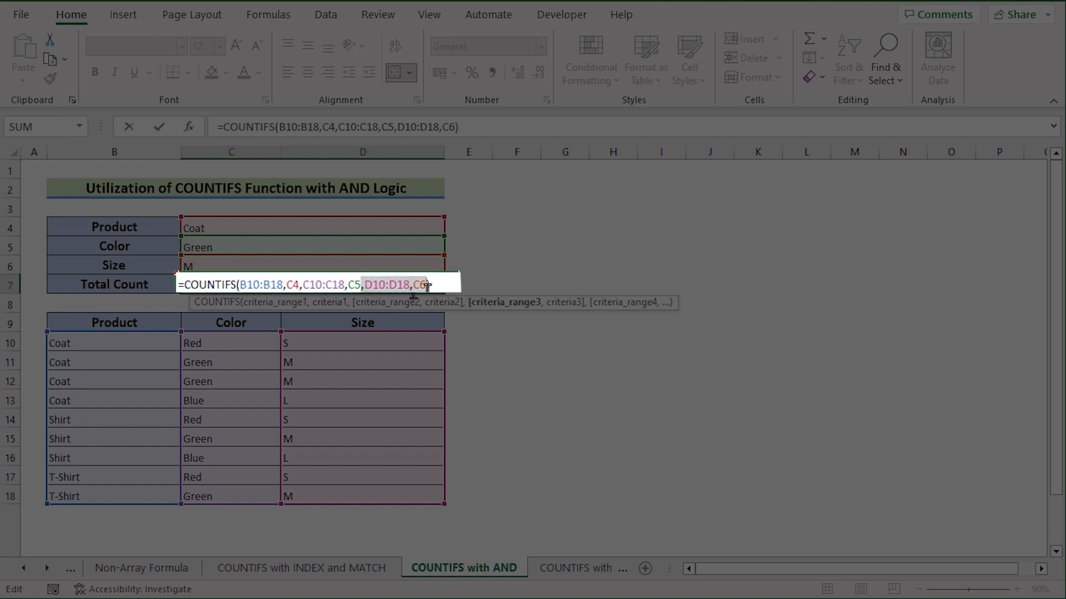
{"action": "left_click", "coordinate": [446, 284]}
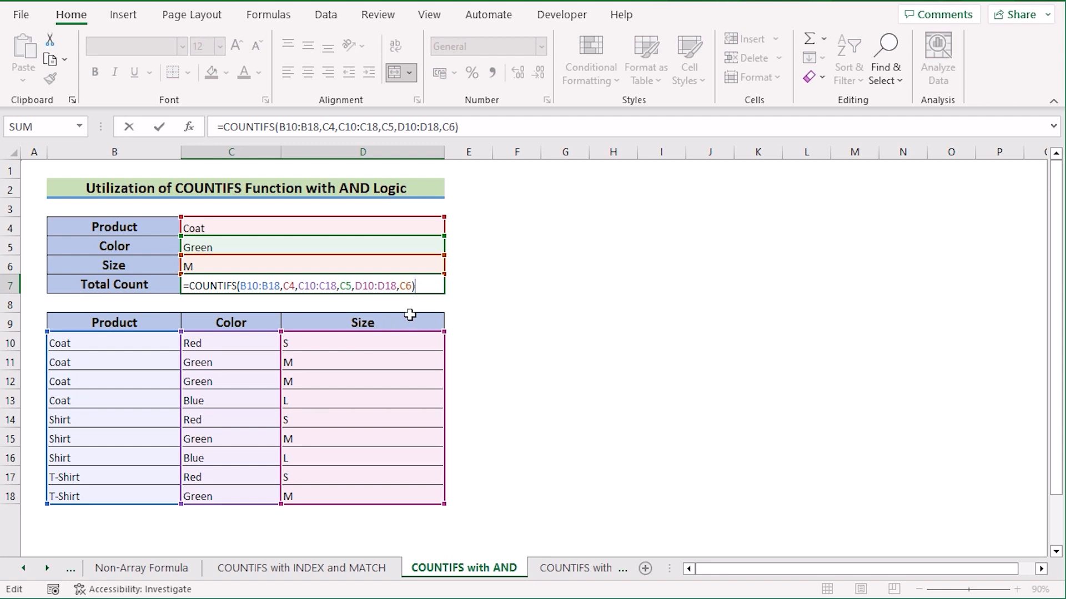
{"action": "key", "text": "Return"}
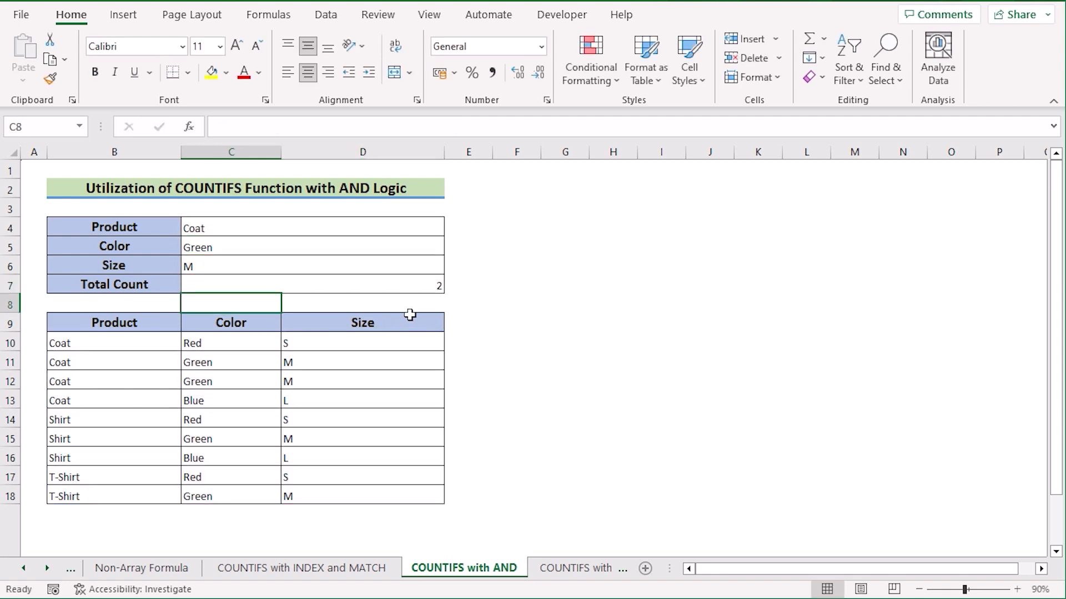
- Compare the Total Count in C7 and the criteria in C4:C6 with the green, size M coat rows in B11:D12
{"action": "left_click", "coordinate": [357, 287]}
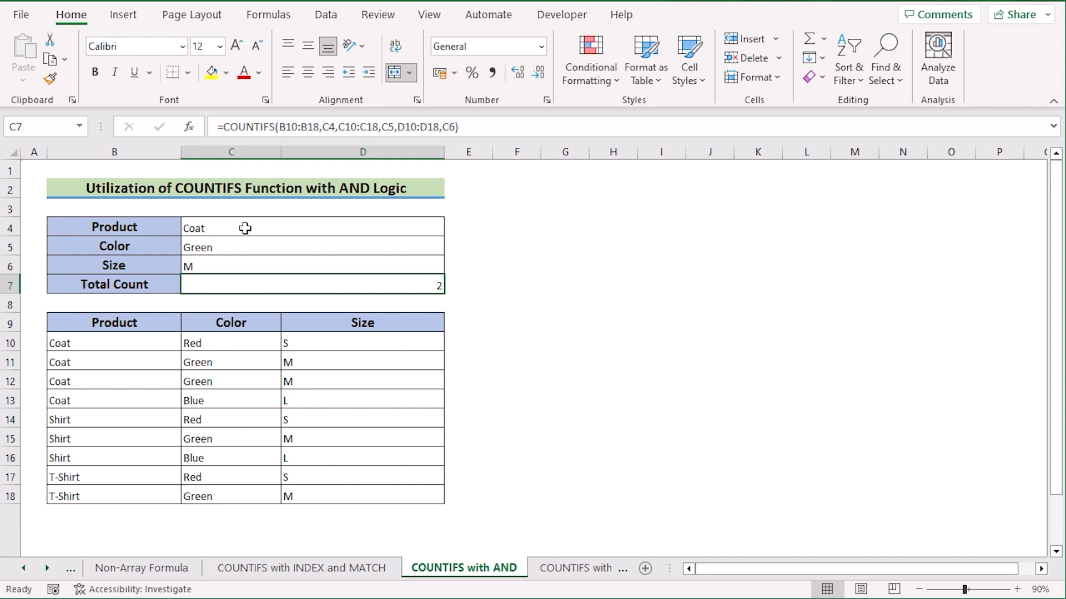
{"action": "left_click", "coordinate": [245, 228]}
{"action": "left_click", "coordinate": [239, 268], "text": "shift"}
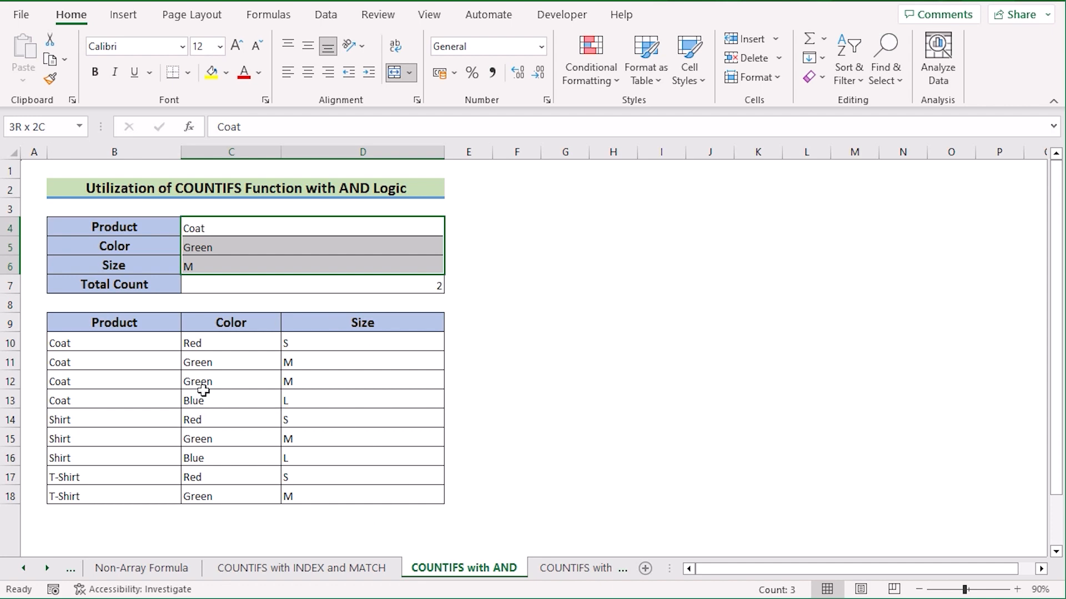
{"action": "left_click_drag", "start_coordinate": [77, 356], "coordinate": [400, 385]}
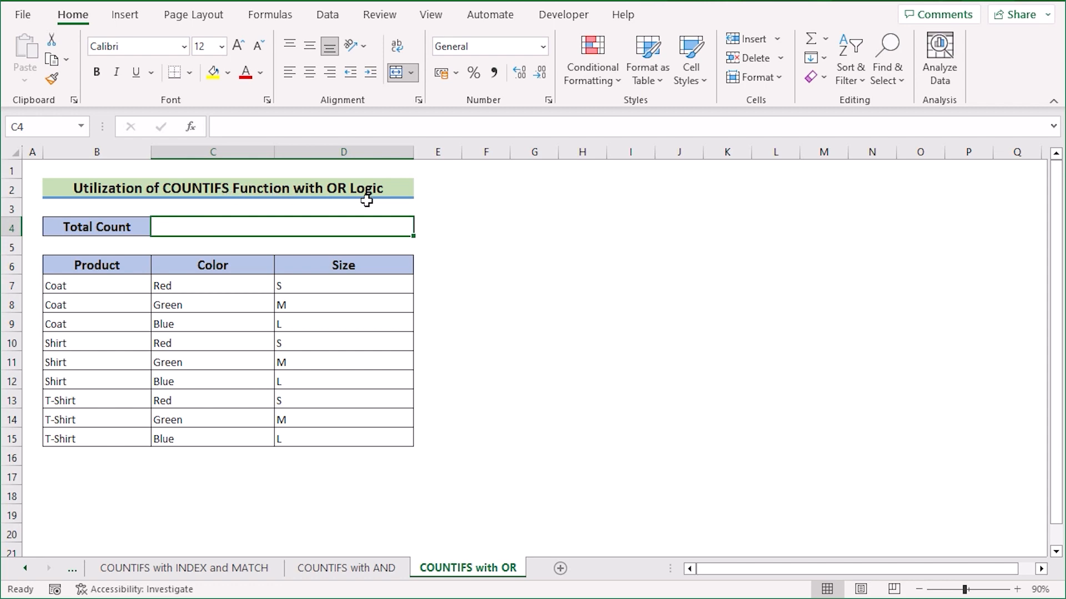
- Examine the Product, Color and Size columns, the Total Count label and cell C4 on the COUNTIFS with OR sheet
{"action": "left_click", "coordinate": [143, 264]}
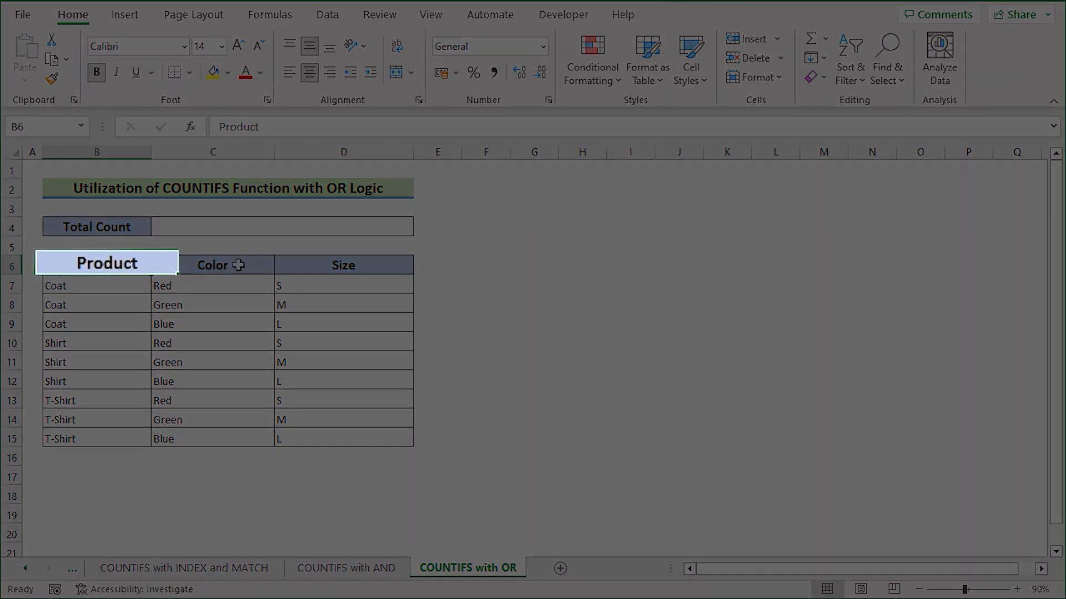
{"action": "left_click", "coordinate": [238, 261]}
{"action": "left_click", "coordinate": [309, 262]}
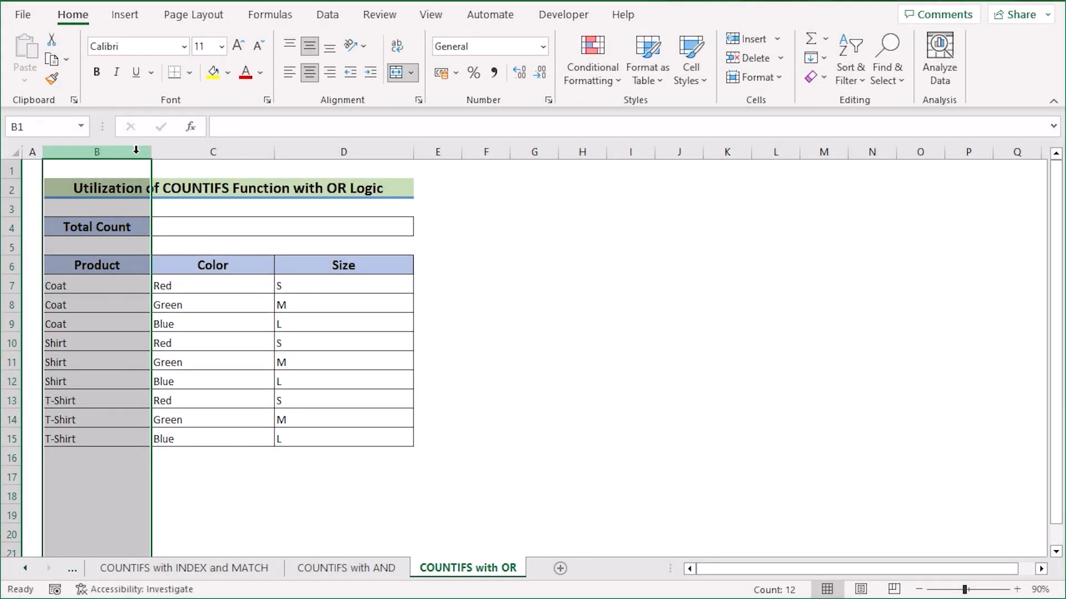
{"action": "left_click", "coordinate": [180, 152]}
{"action": "left_click", "coordinate": [306, 155]}
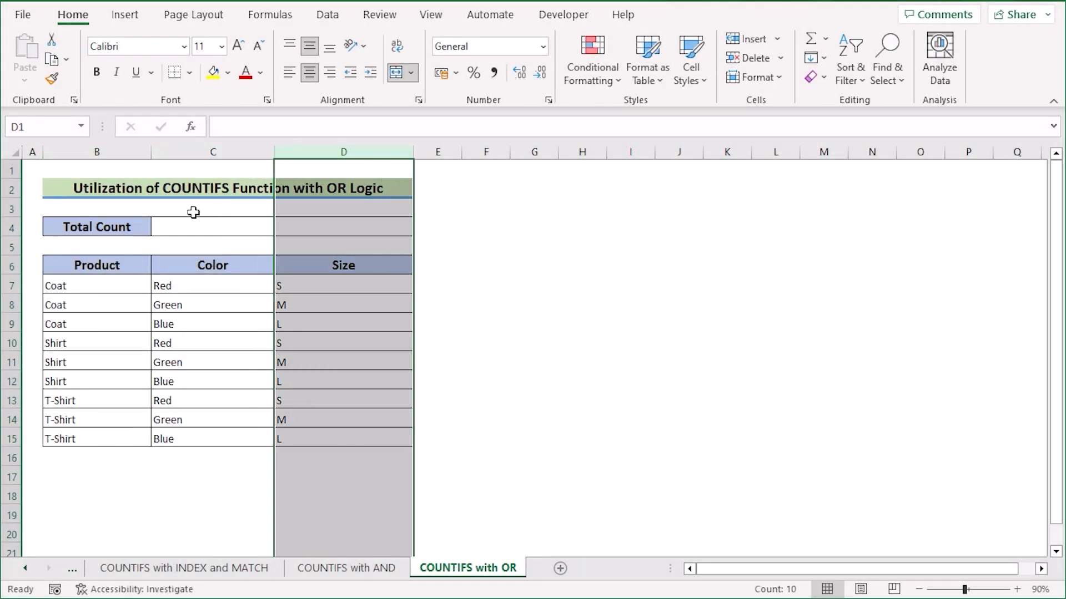
{"action": "left_click", "coordinate": [138, 229]}
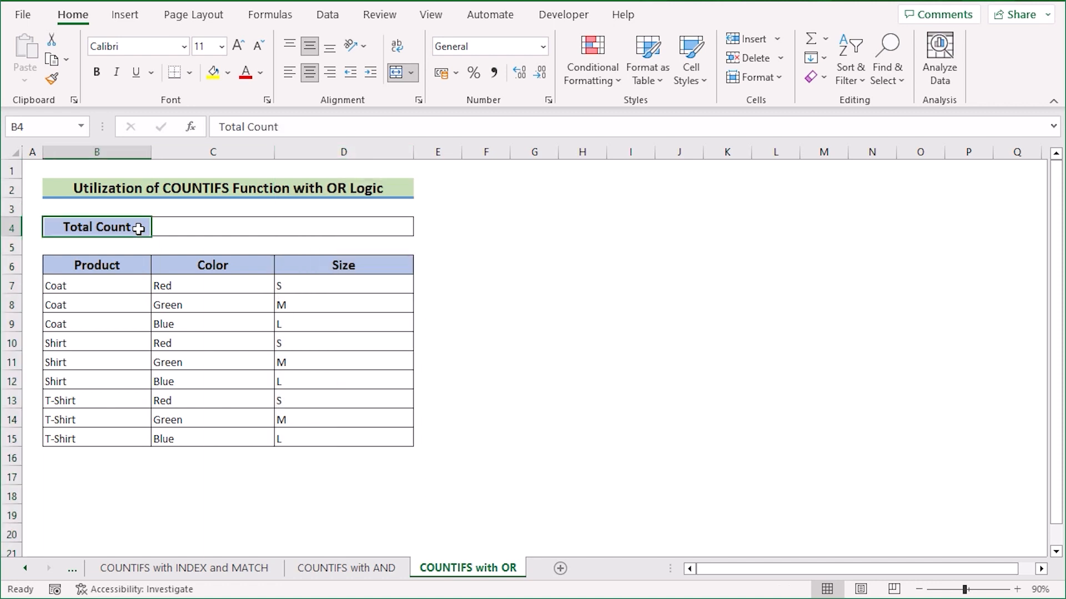
{"action": "left_click", "coordinate": [195, 226]}
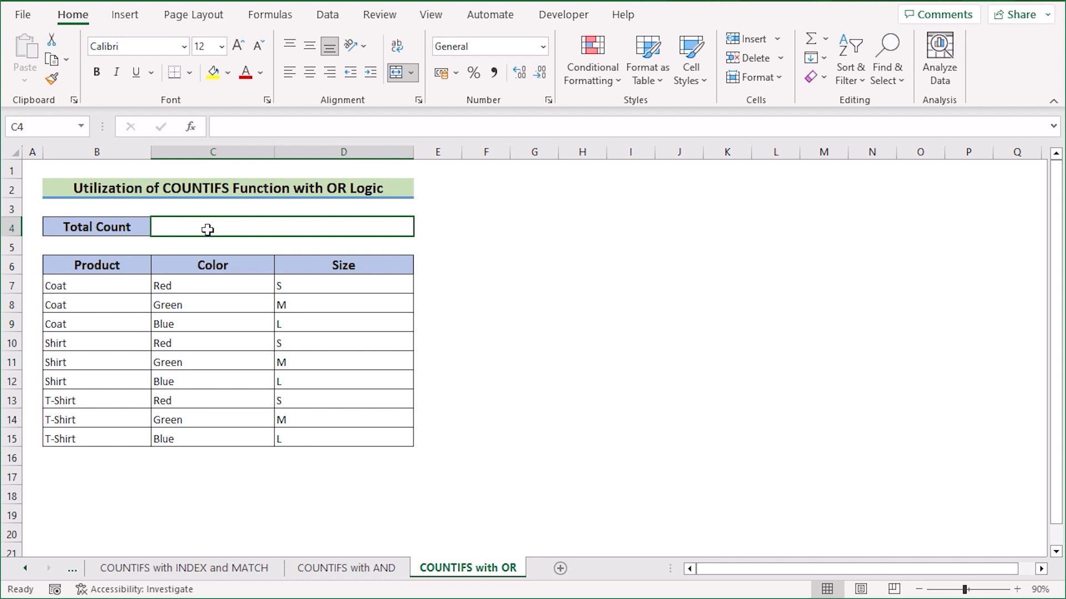
{"action": "left_click", "coordinate": [219, 266]}
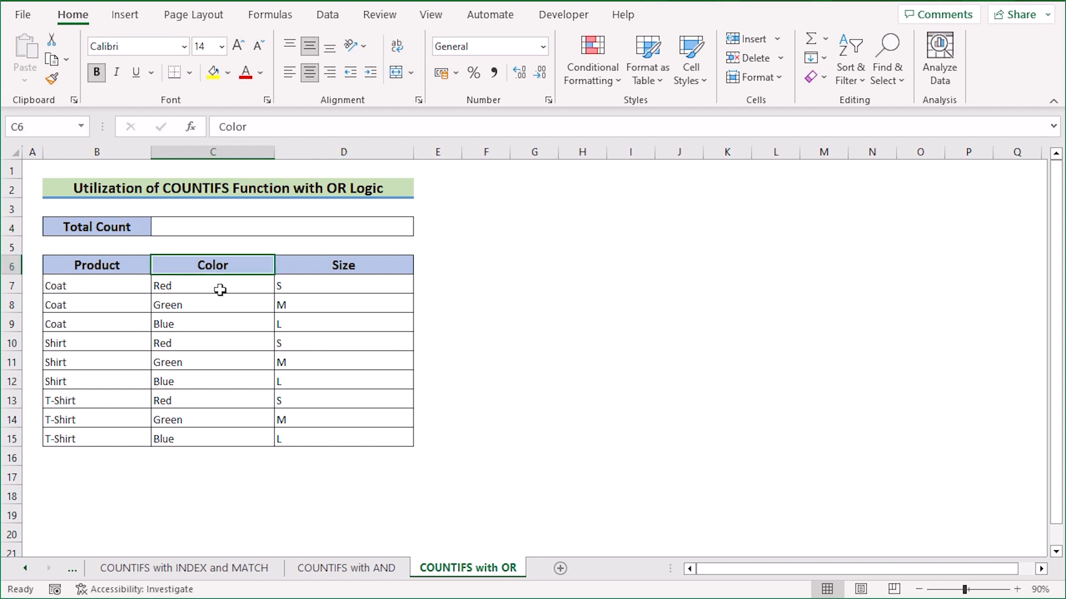
{"action": "left_click", "coordinate": [183, 438], "text": "shift"}
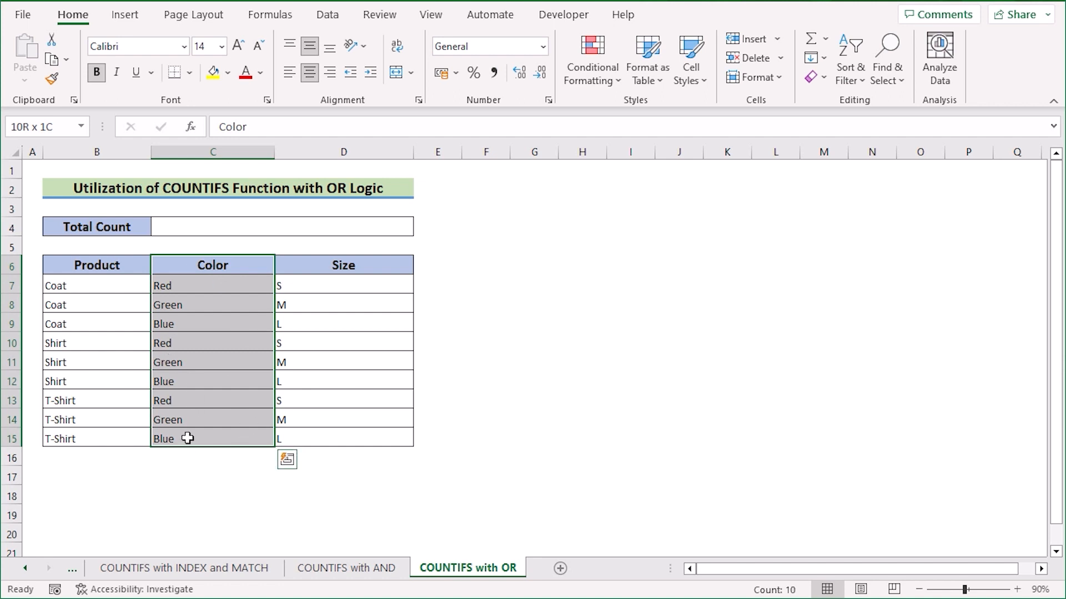
{"action": "left_click", "coordinate": [206, 227]}
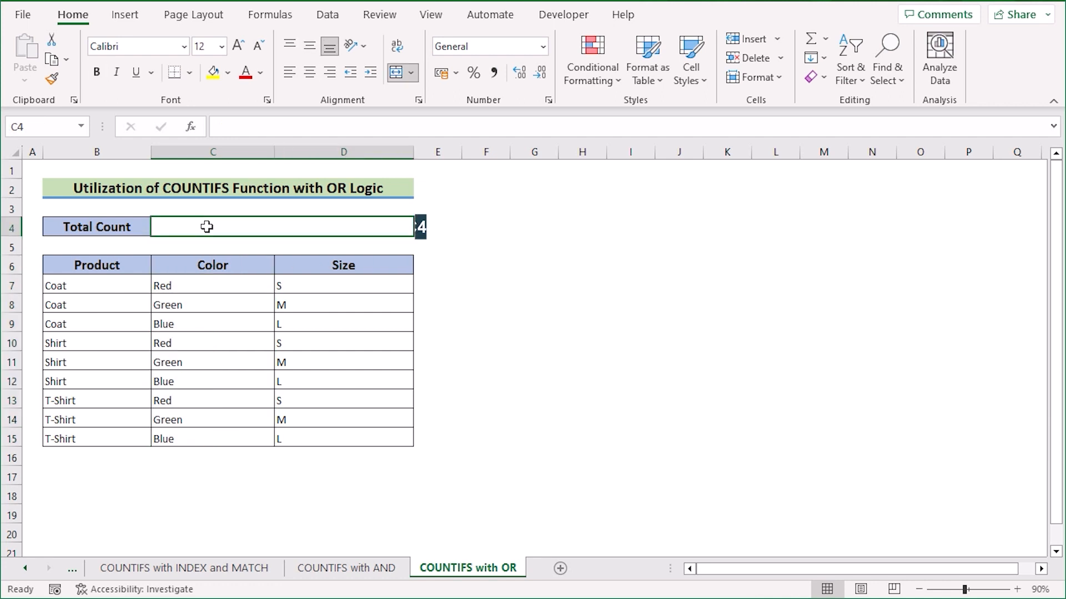
- Begin a formula in the Total Count cell C4 with COUNTIFS nested inside SUM
{"action": "double_click", "coordinate": [207, 227]}
{"action": "type", "text": "="}
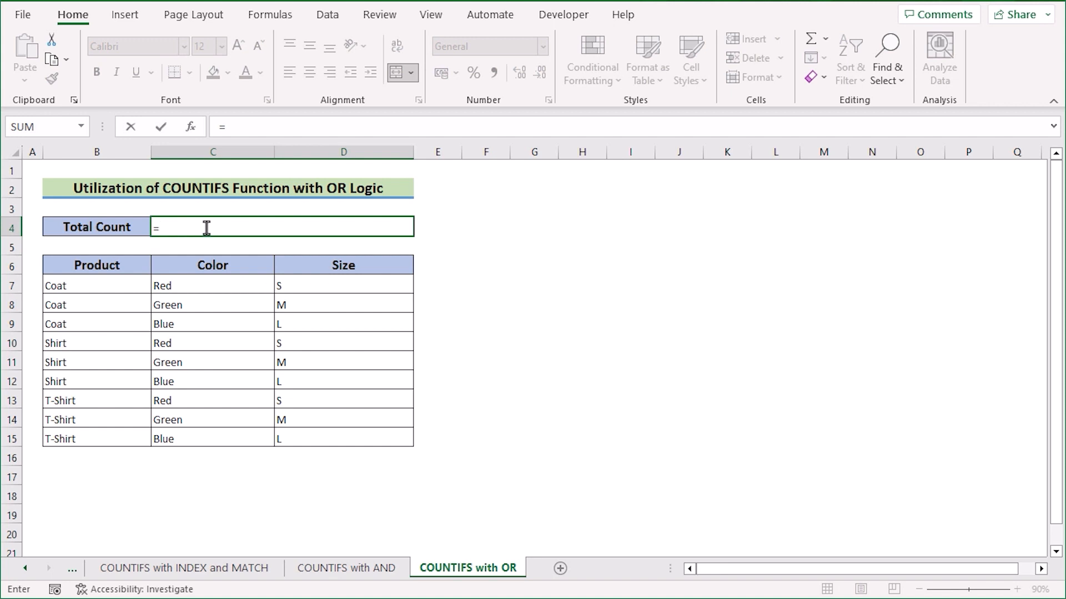
{"action": "type", "text": "S"}
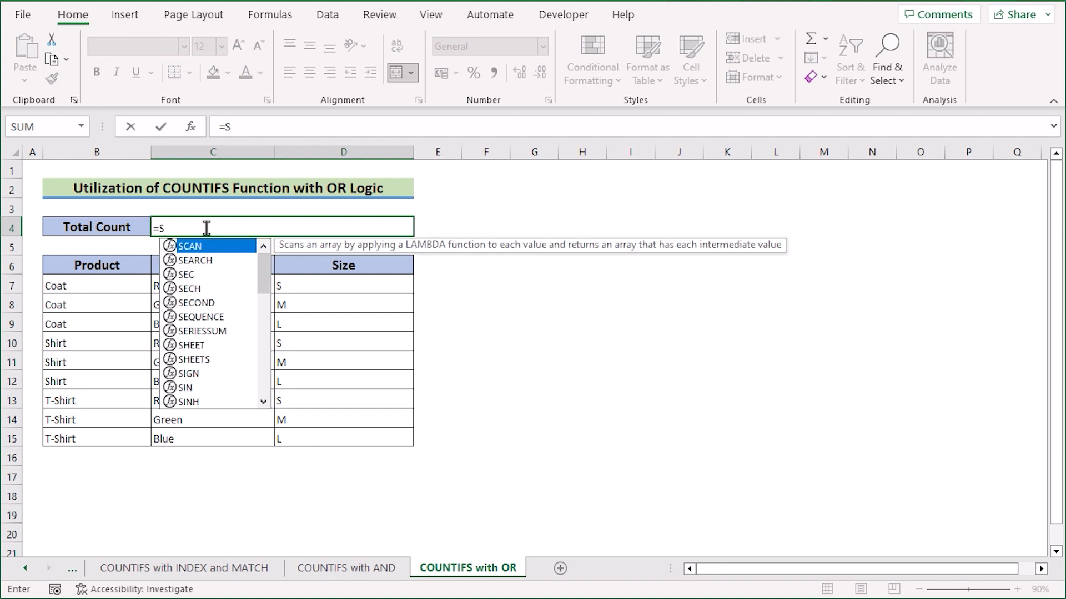
{"action": "type", "text": "UM"}
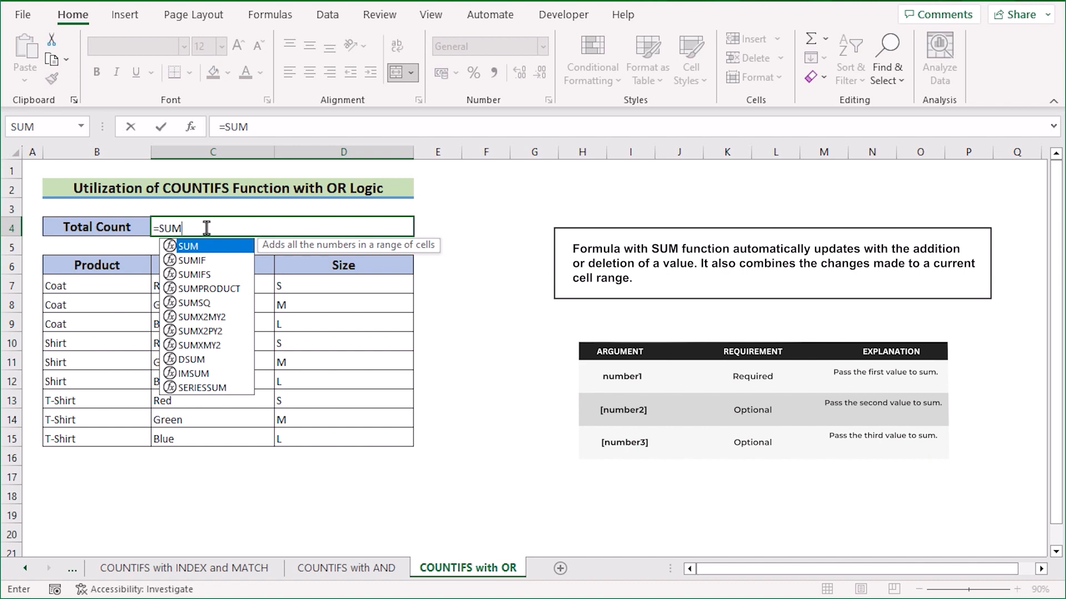
{"action": "type", "text": "("}
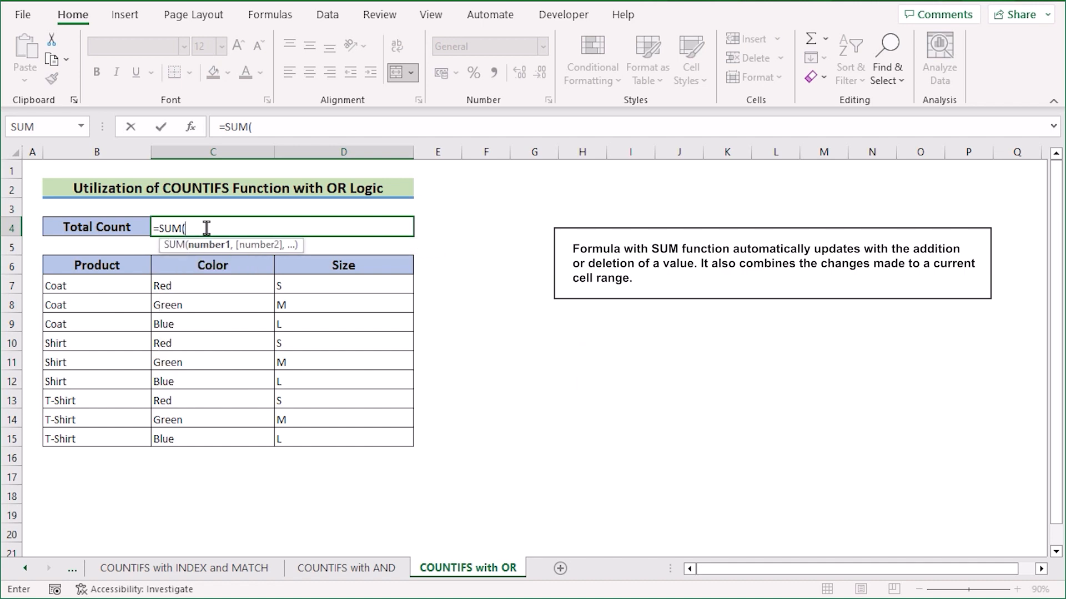
{"action": "type", "text": "COU"}
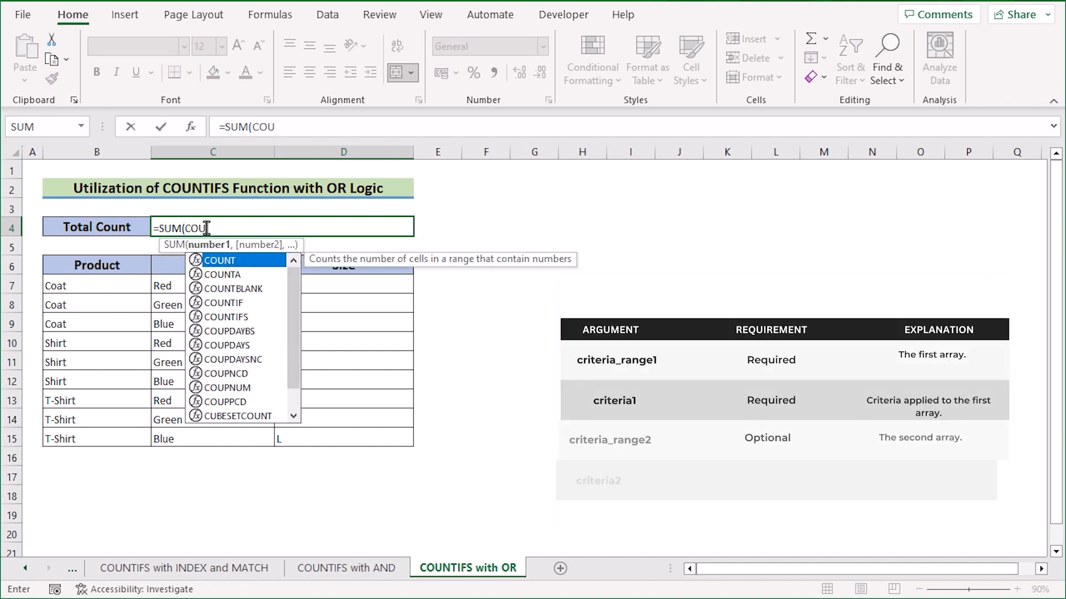
{"action": "type", "text": "NTIFS"}
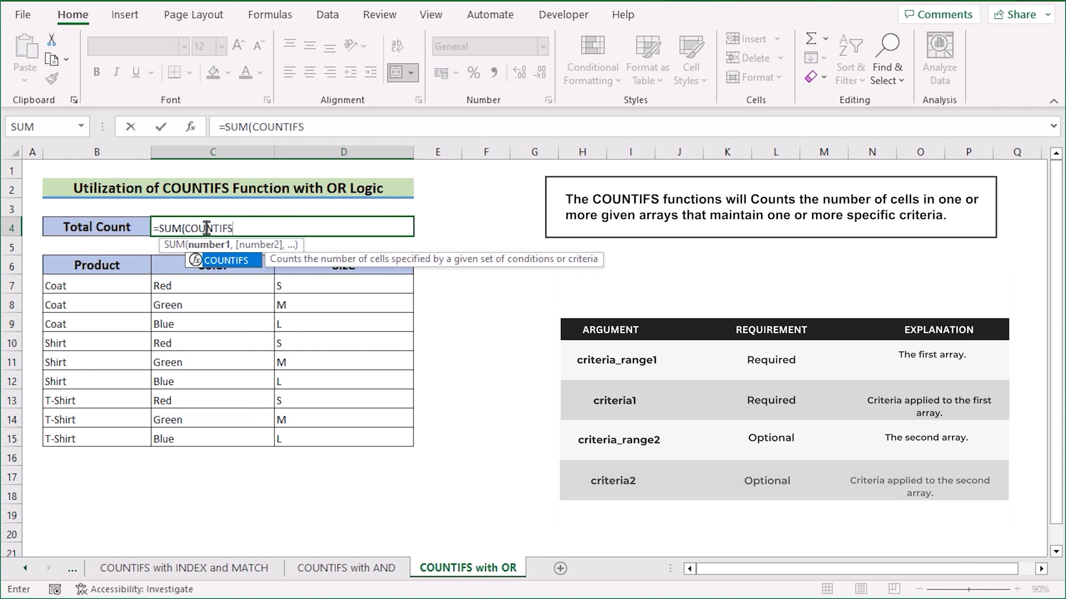
{"action": "type", "text": "("}
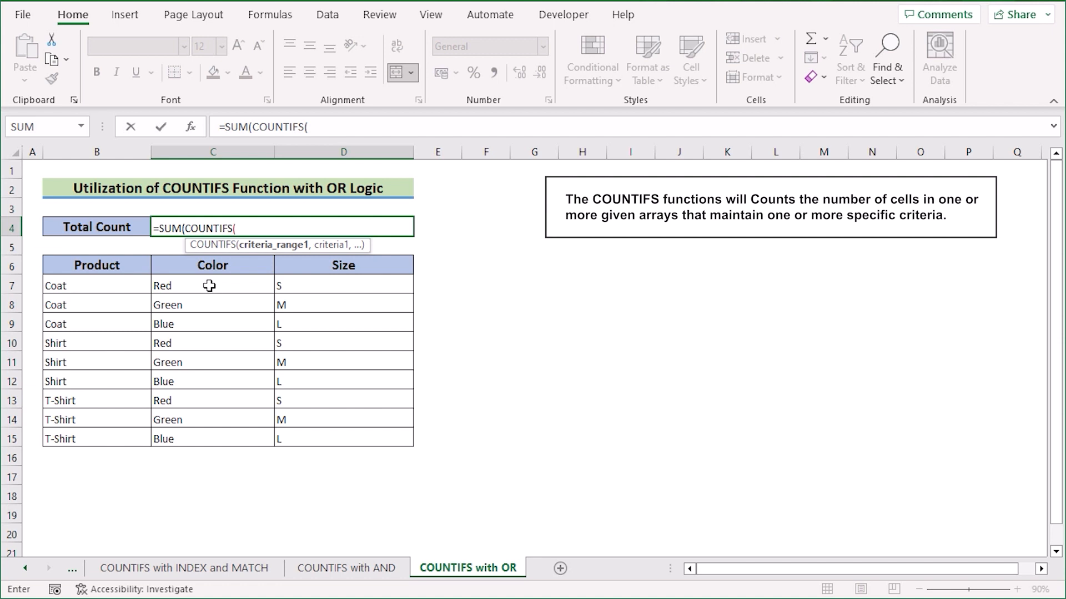
- Give COUNTIFS the color range C7:C15 and the array criteria {"Red","Green"}, and complete the C4 formula
{"action": "left_click", "coordinate": [209, 286]}
{"action": "left_click_drag", "start_coordinate": [202, 438], "coordinate": [239, 442]}
{"action": "type", "text": ","}
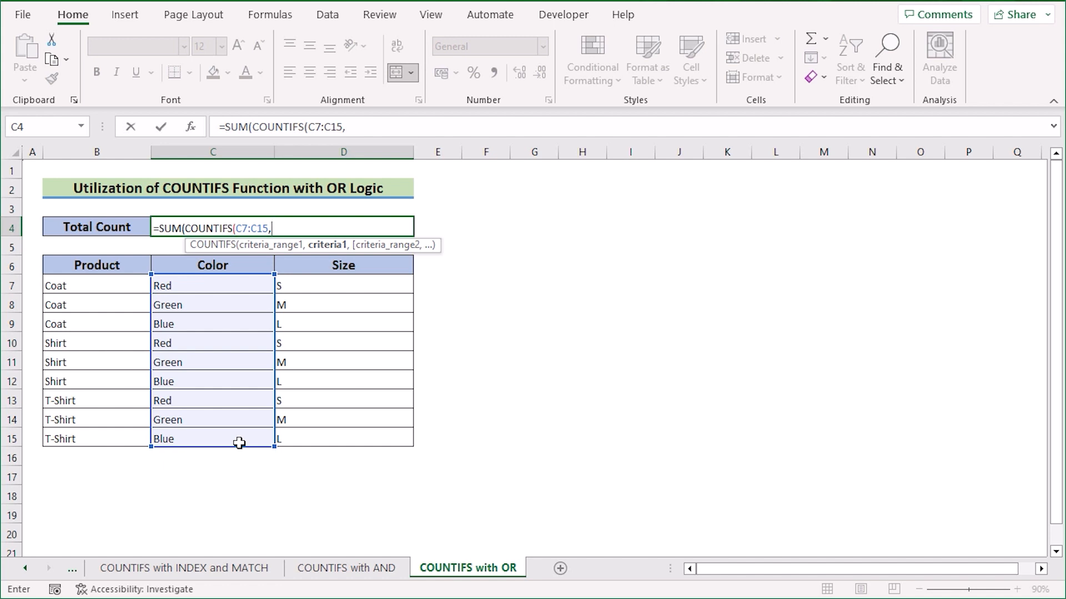
{"action": "type", "text": "{"}
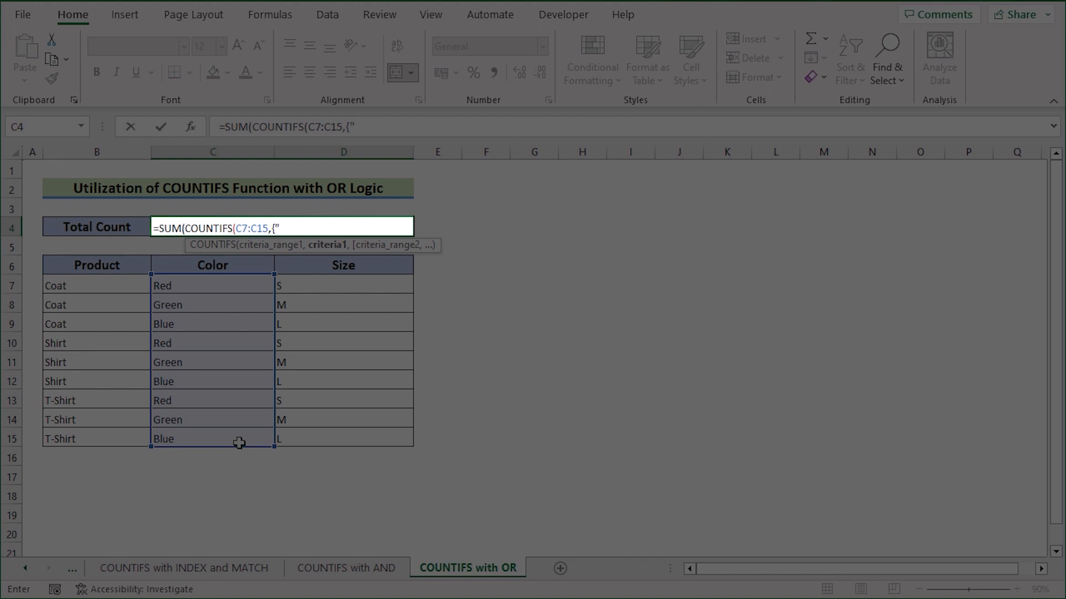
{"action": "type", "text": "\"Red"}
{"action": "type", "text": "\",\"Green\"}))"}
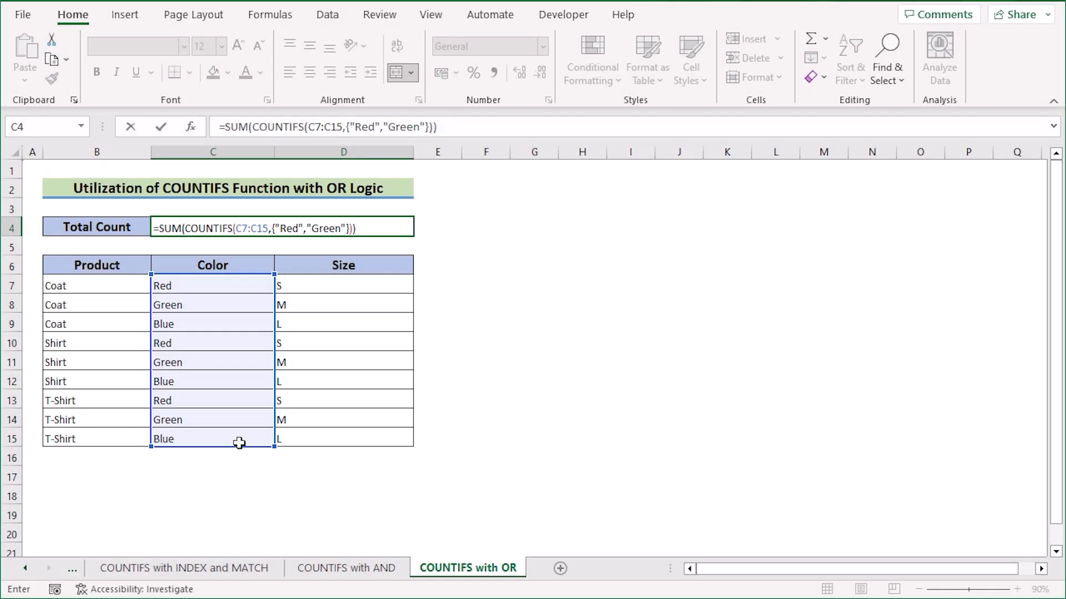
{"action": "key", "text": "Return"}
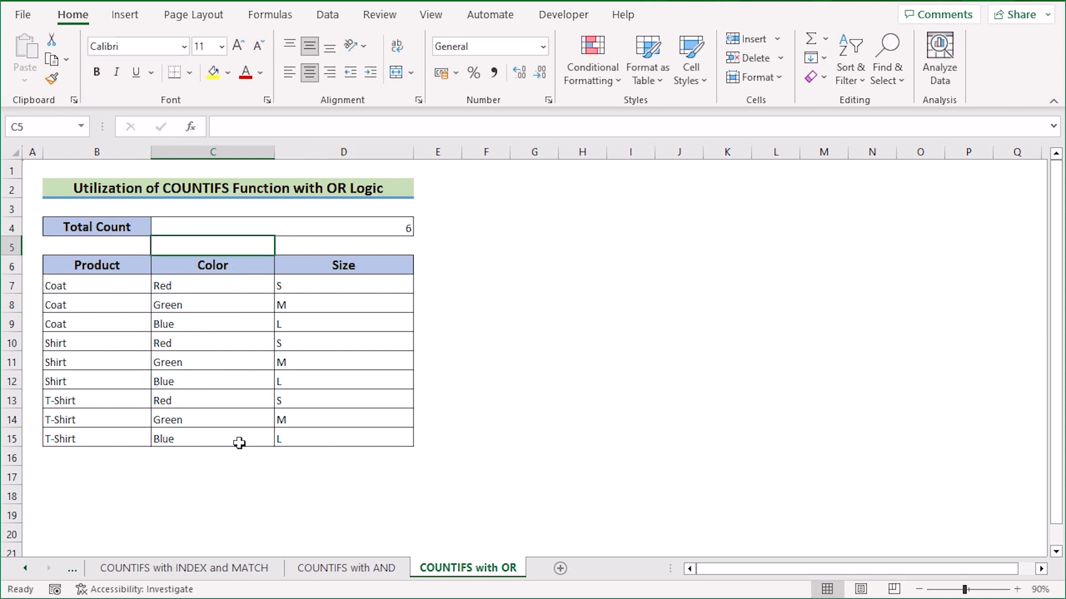
- Review the nested COUNTIFS part and the whole SUM expression in the C4 formula, leaving it unchanged
{"action": "double_click", "coordinate": [340, 228]}
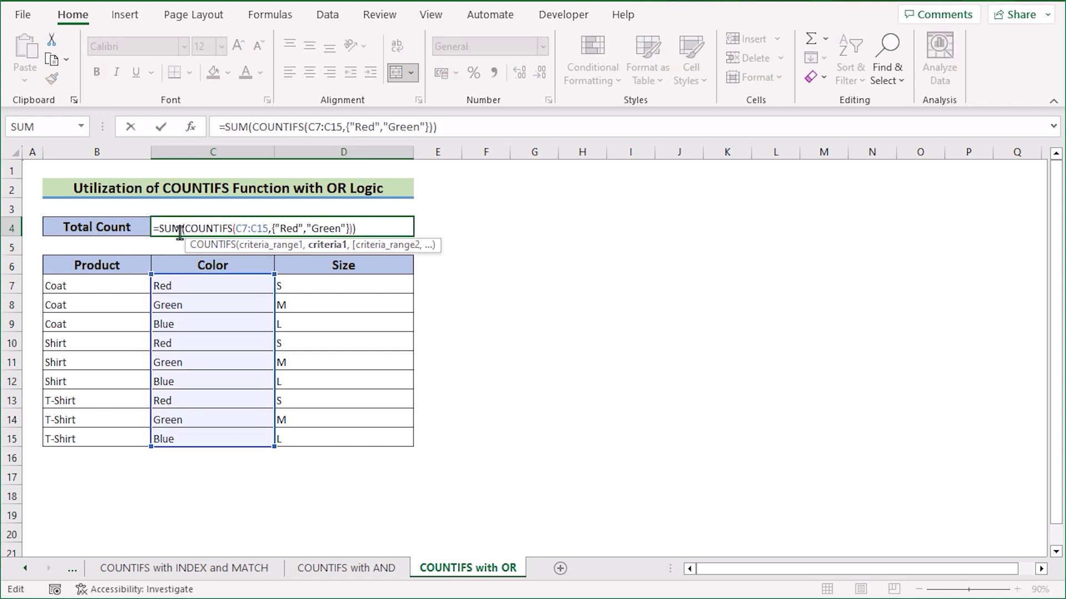
{"action": "left_click_drag", "start_coordinate": [185, 232], "coordinate": [355, 241]}
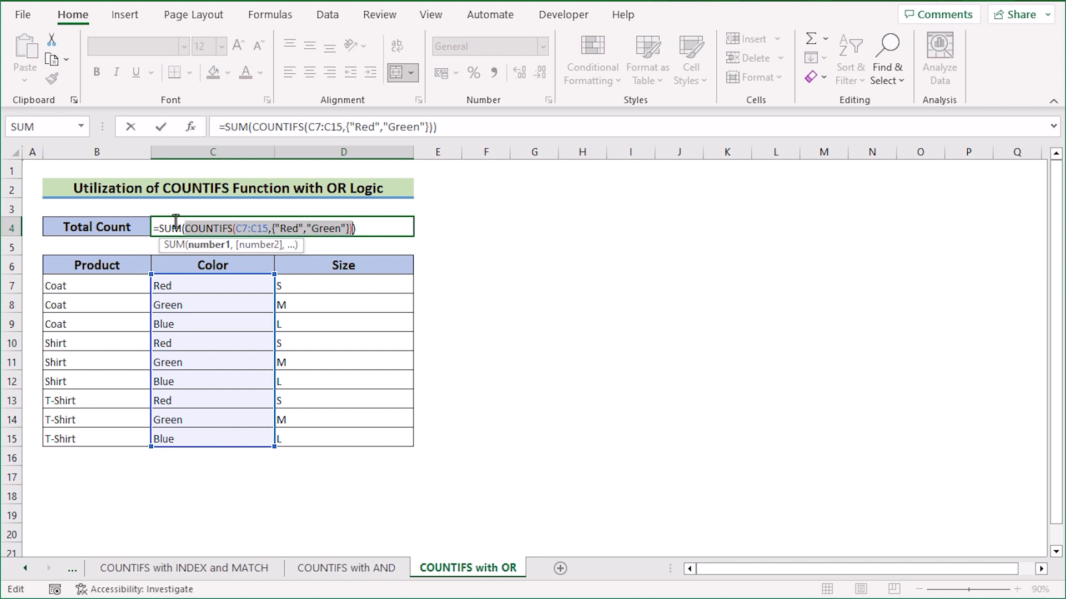
{"action": "left_click_drag", "start_coordinate": [158, 228], "coordinate": [366, 229]}
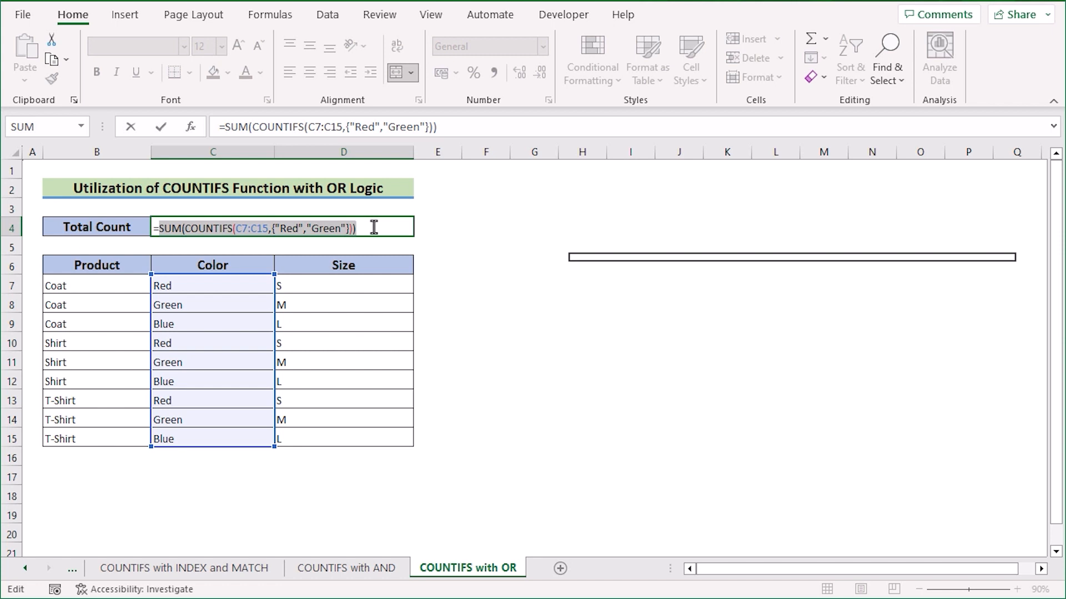
{"action": "left_click", "coordinate": [374, 228]}
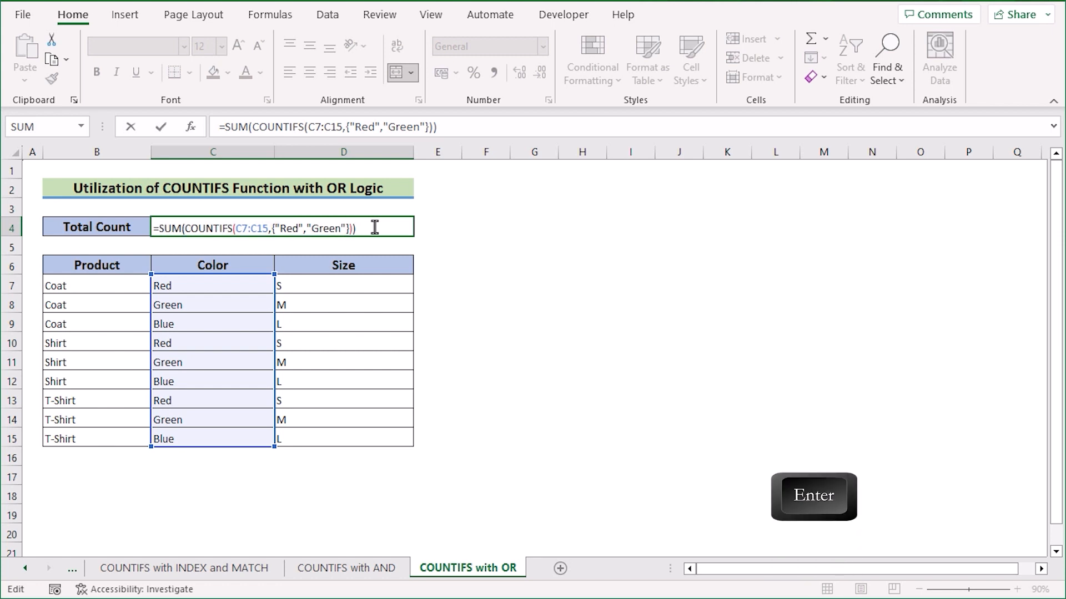
{"action": "key", "text": "Return"}
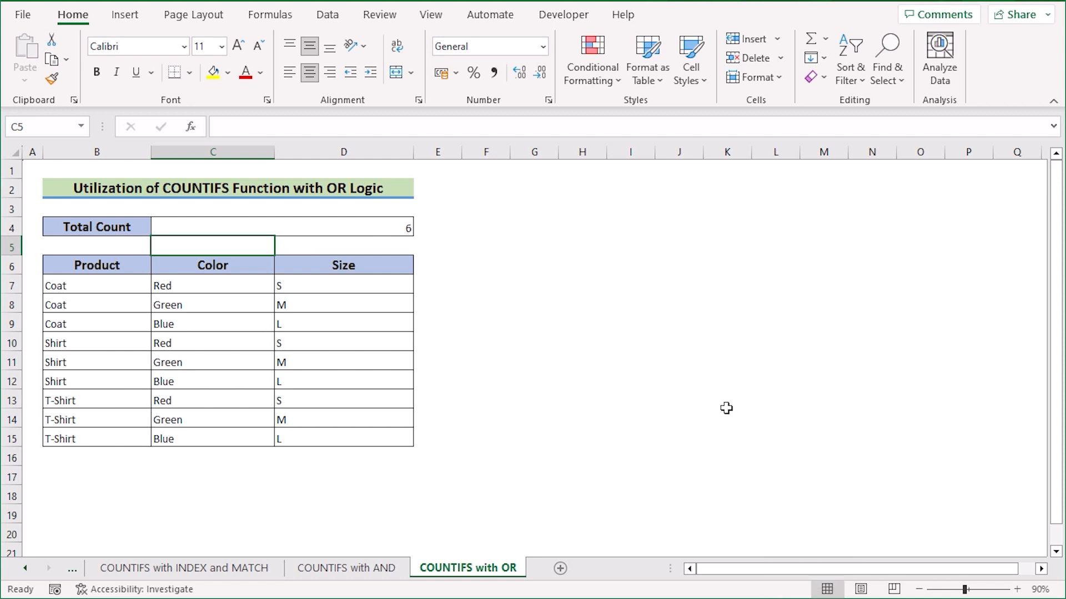